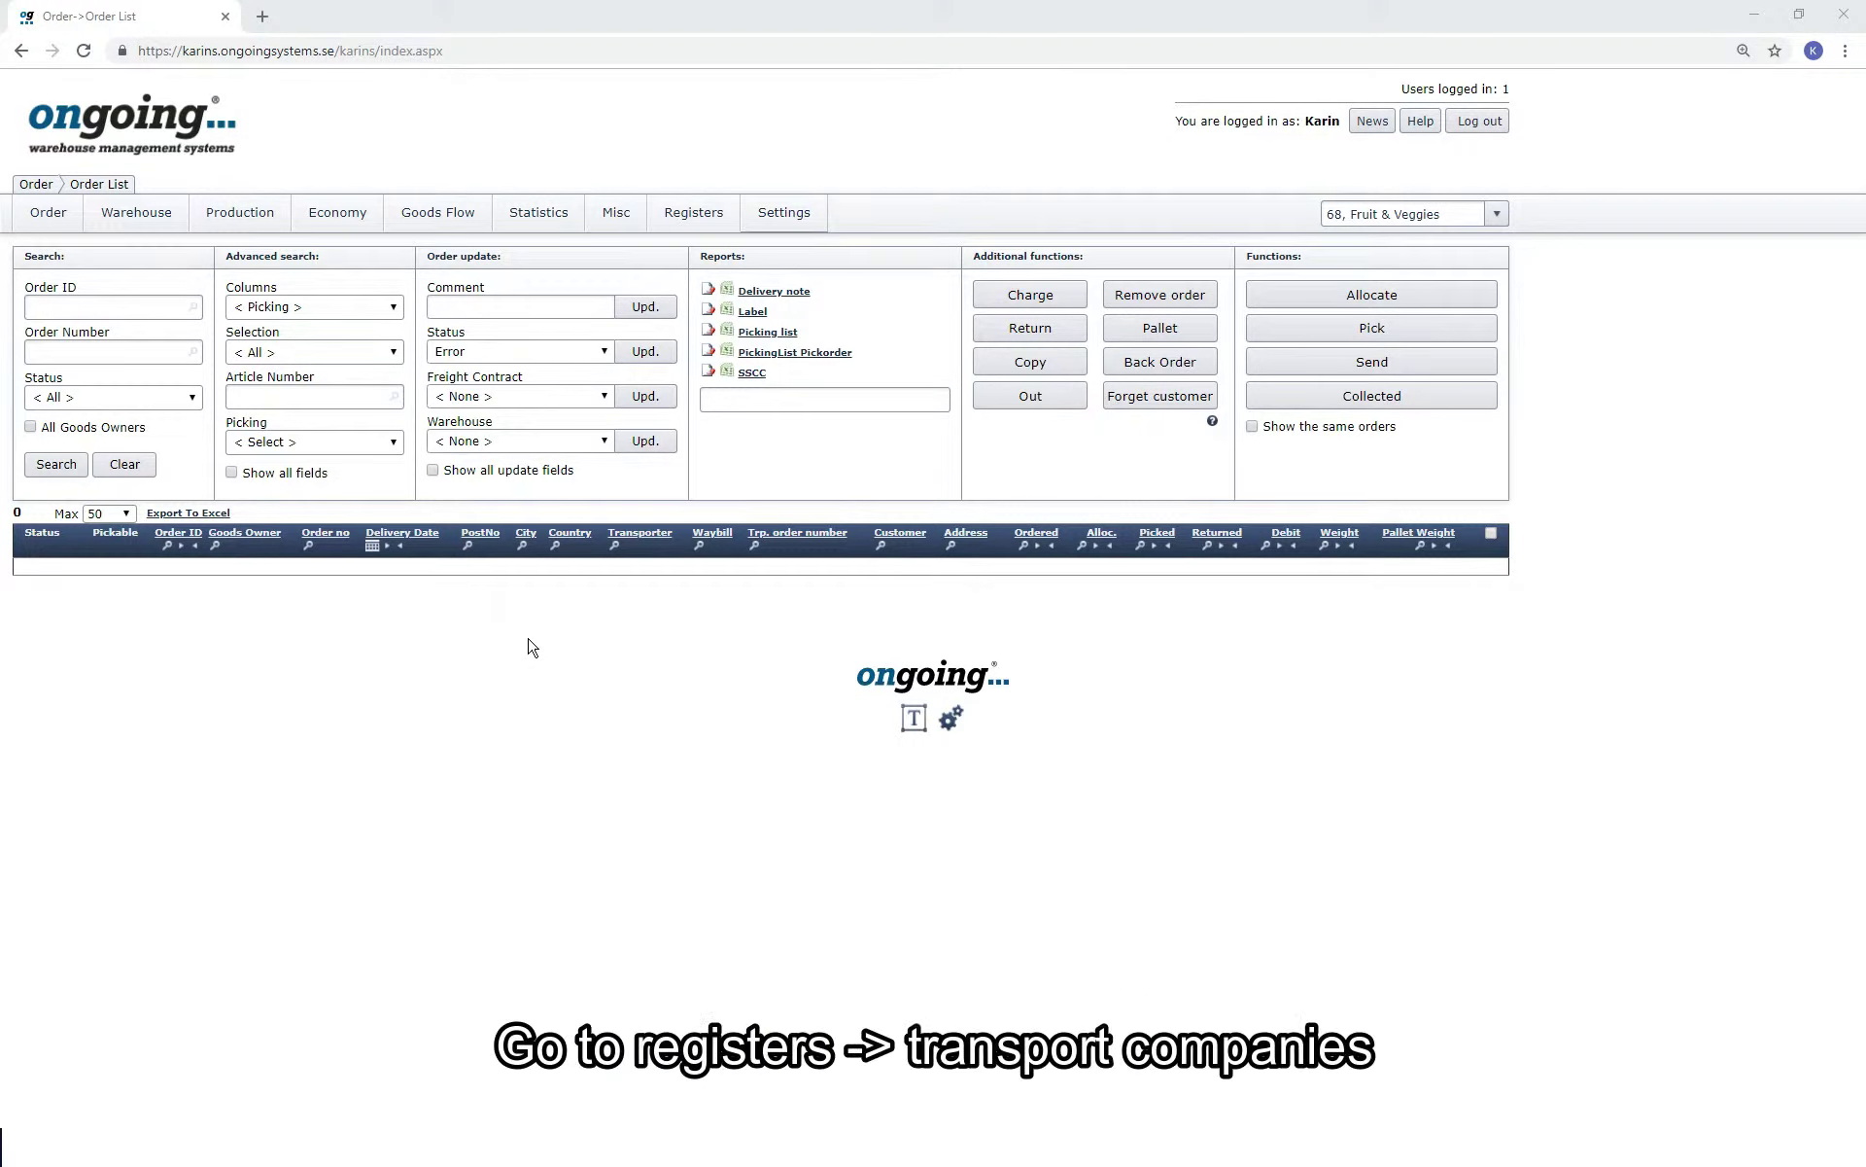
# In Transport Companies, list the integration's available transporter services and filter them to TNT.
pyautogui.moveTo(671, 234)
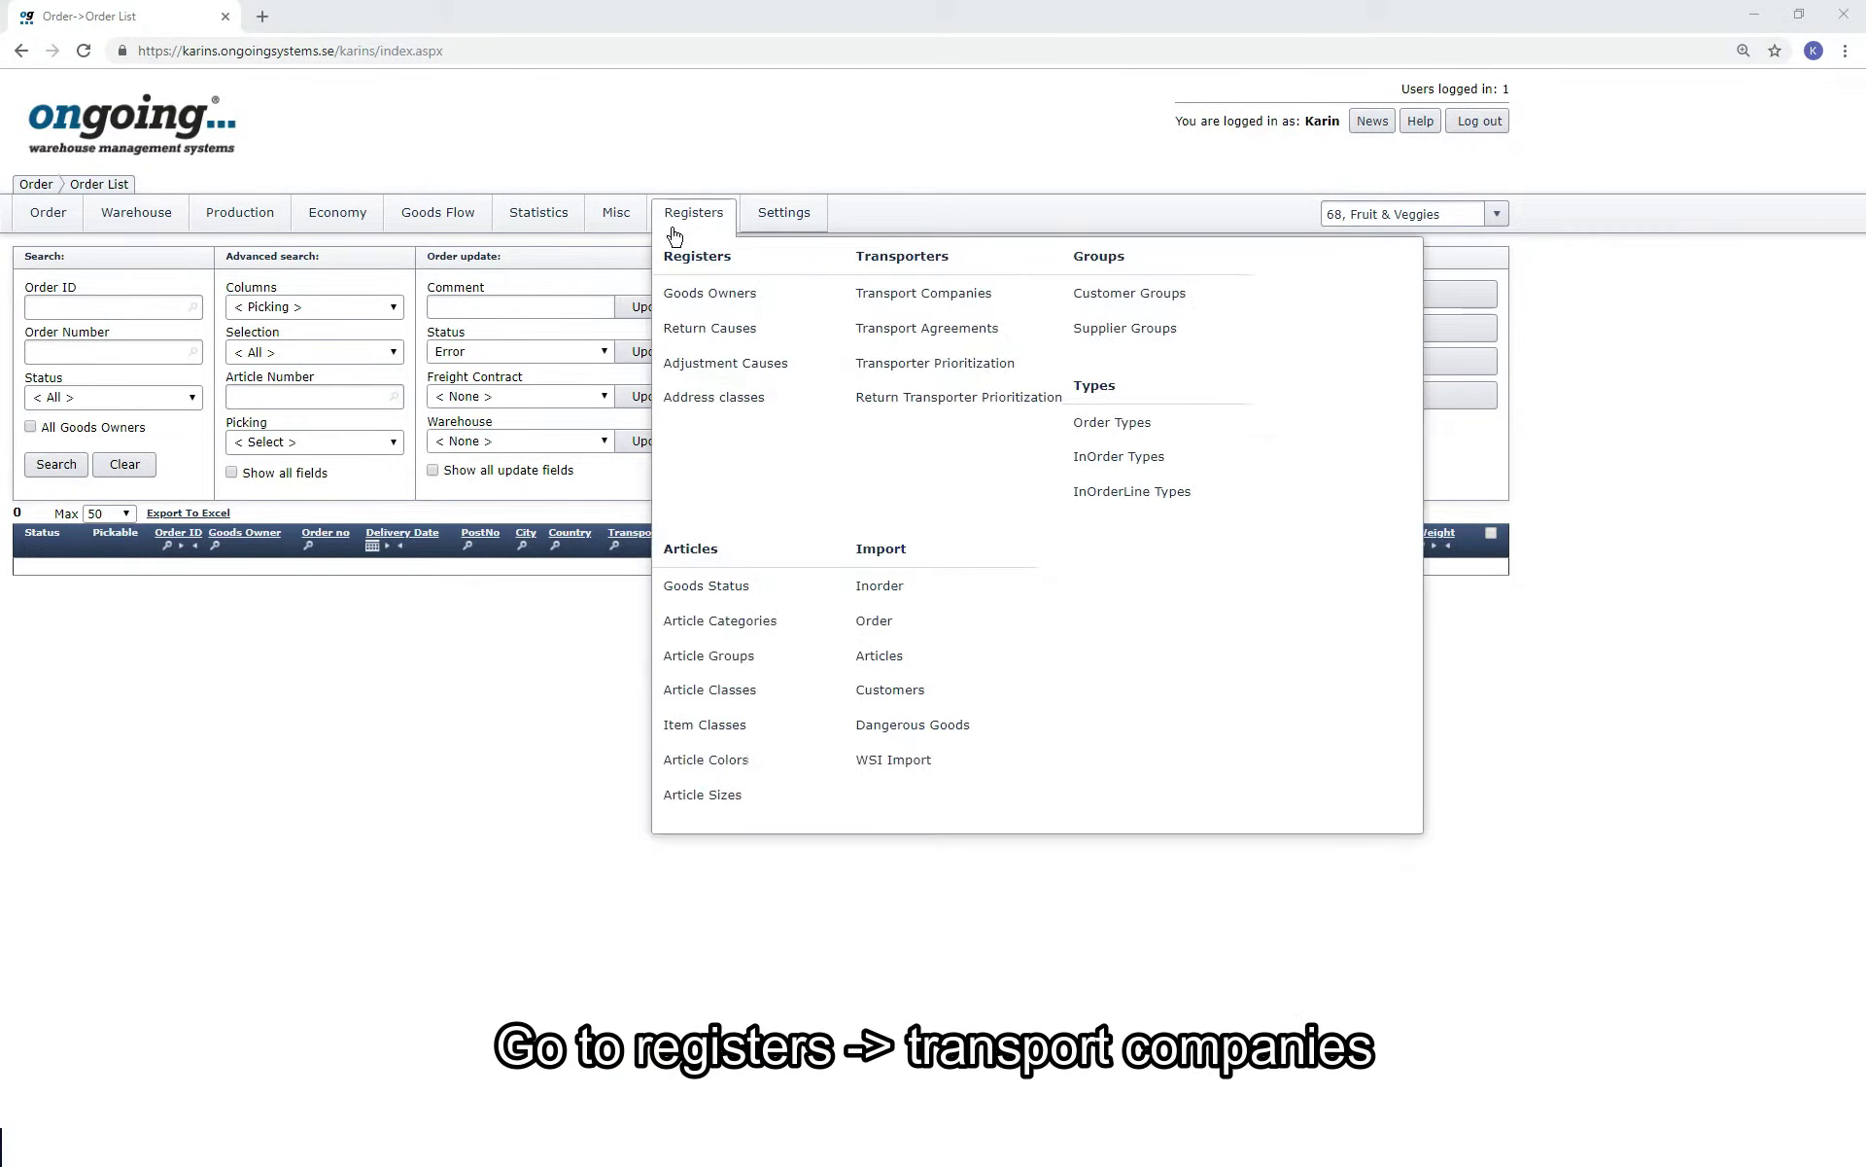
pyautogui.click(910, 311)
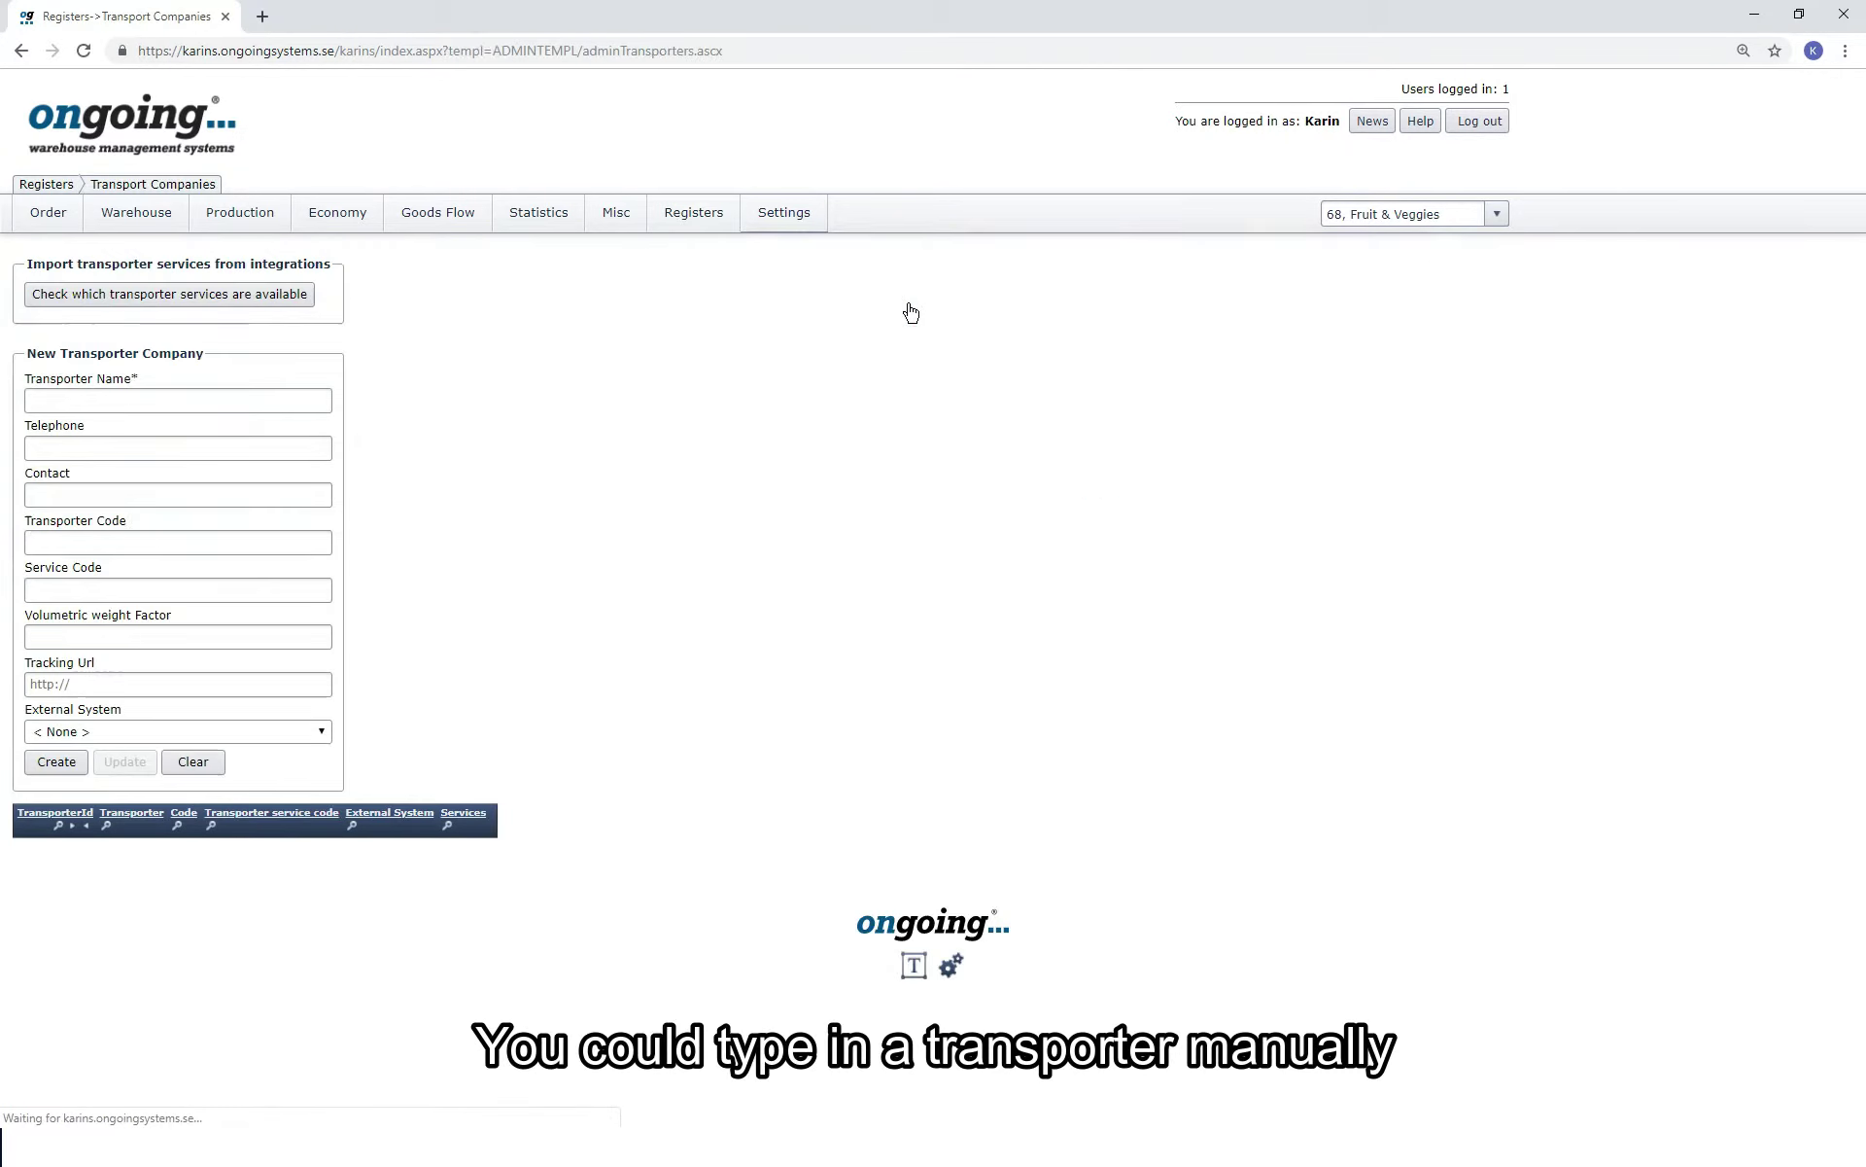
pyautogui.click(290, 406)
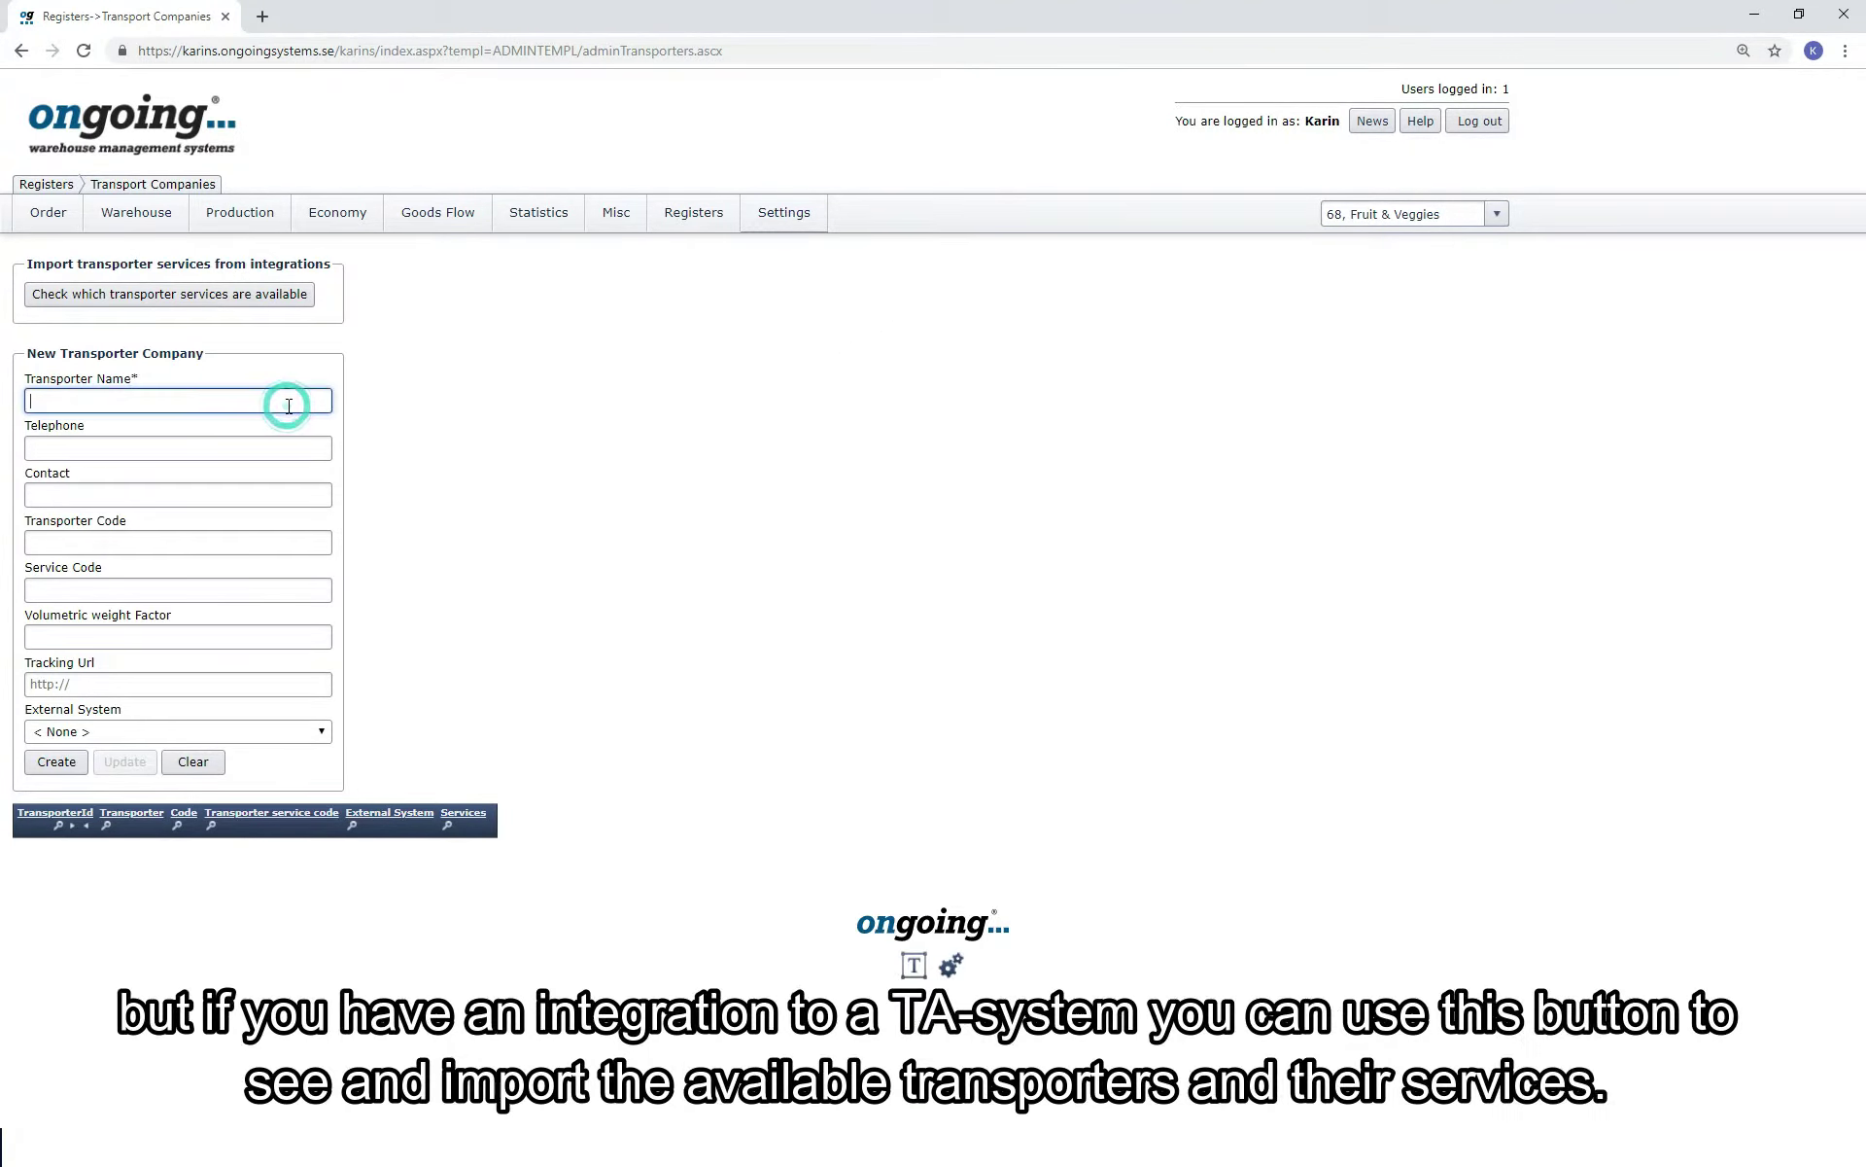
pyautogui.click(296, 313)
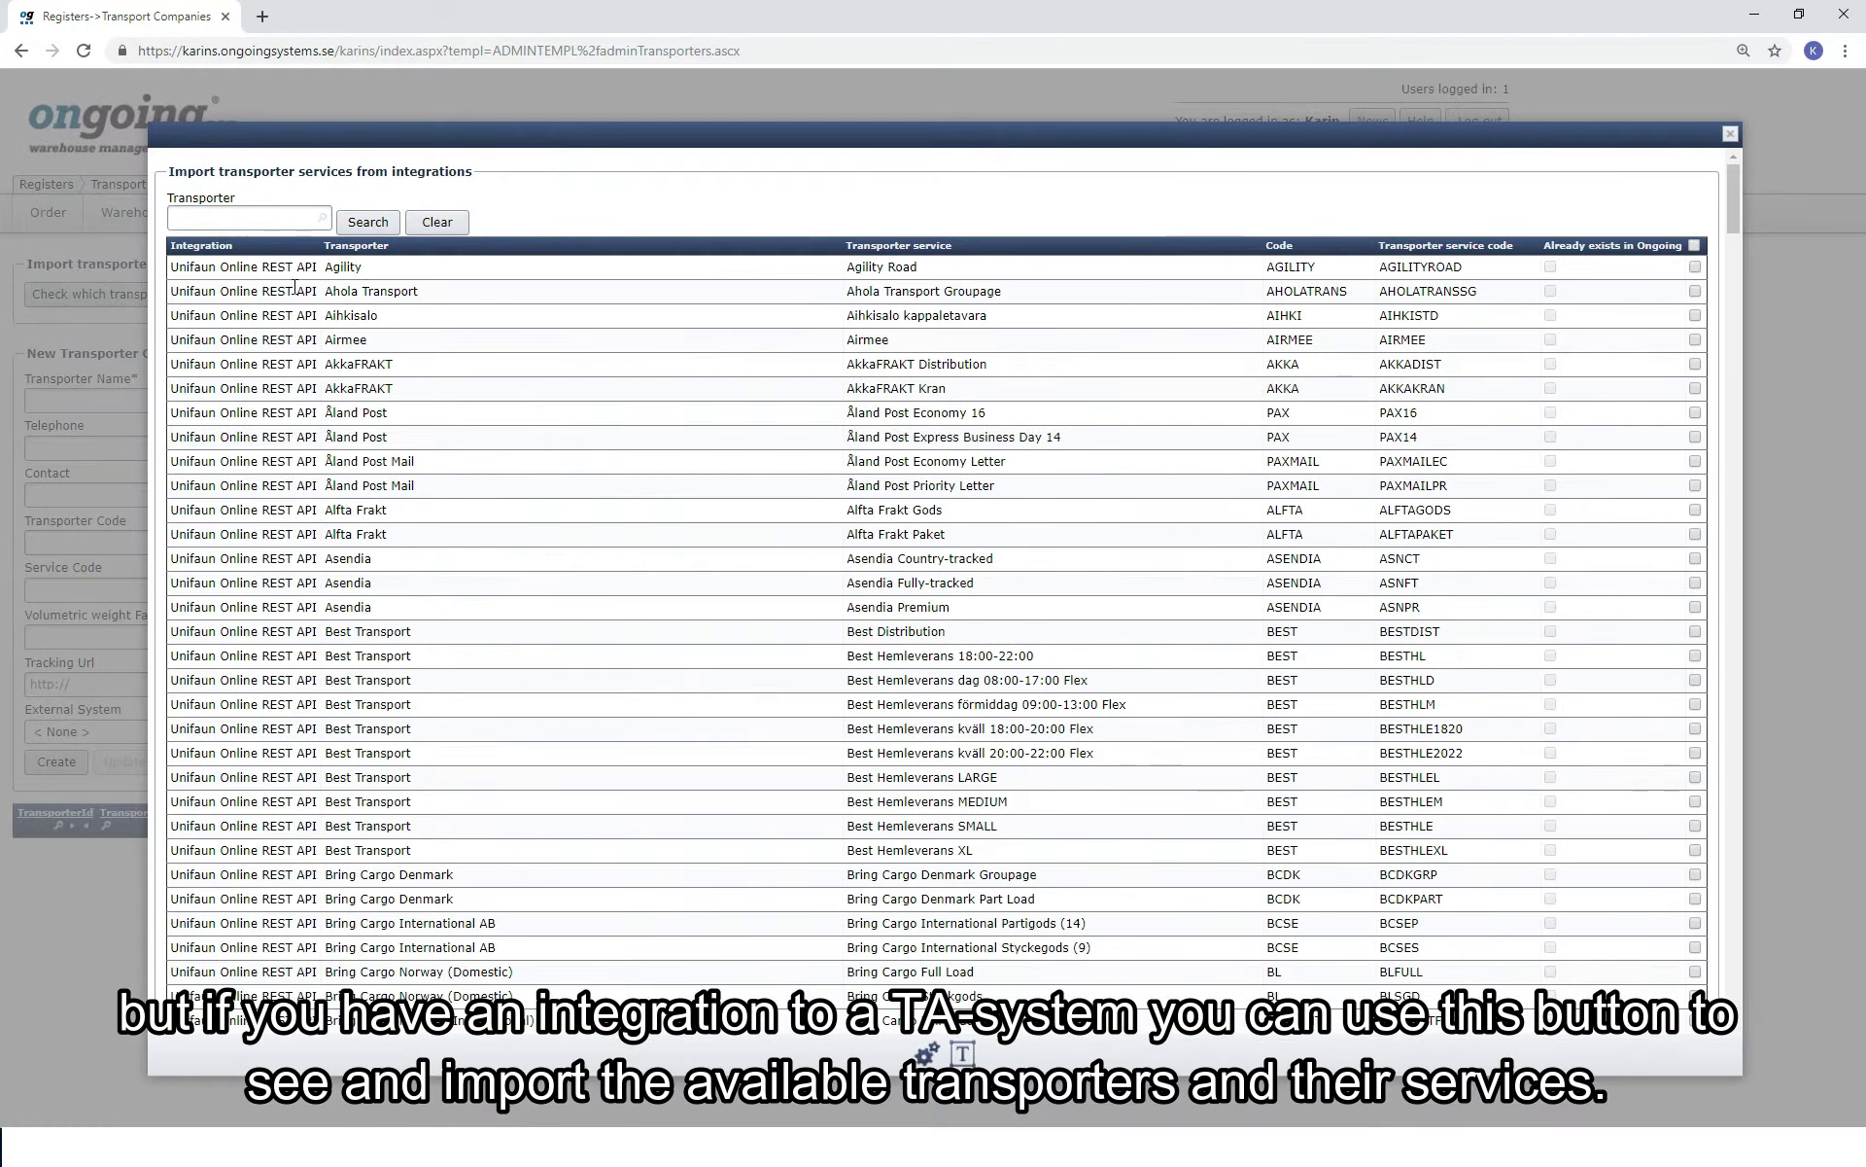
pyautogui.click(278, 220)
pyautogui.click(368, 222)
# Import the TNT 09:00 and 12:00 Express (Domestic and Non Docs) services and open the TNT transporter.
pyautogui.click(1221, 290)
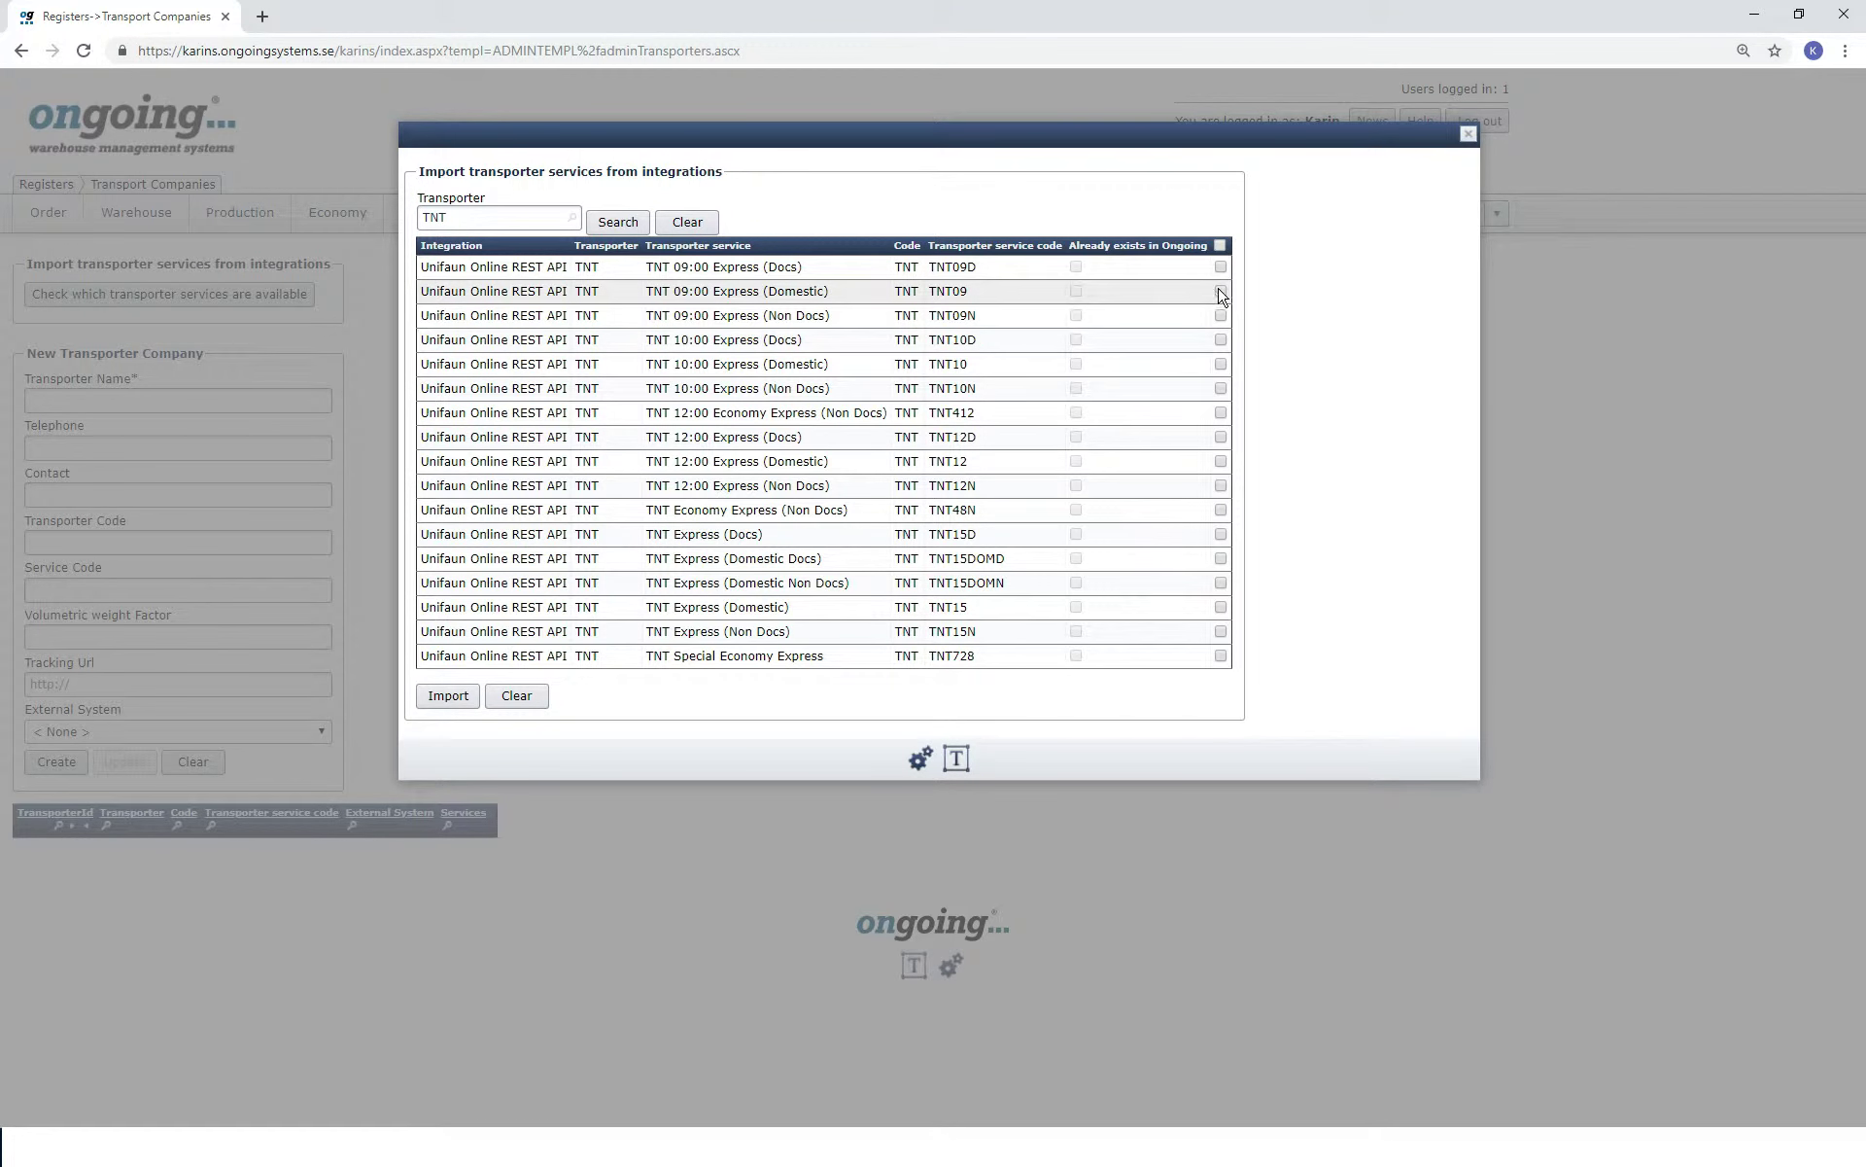
pyautogui.click(1221, 315)
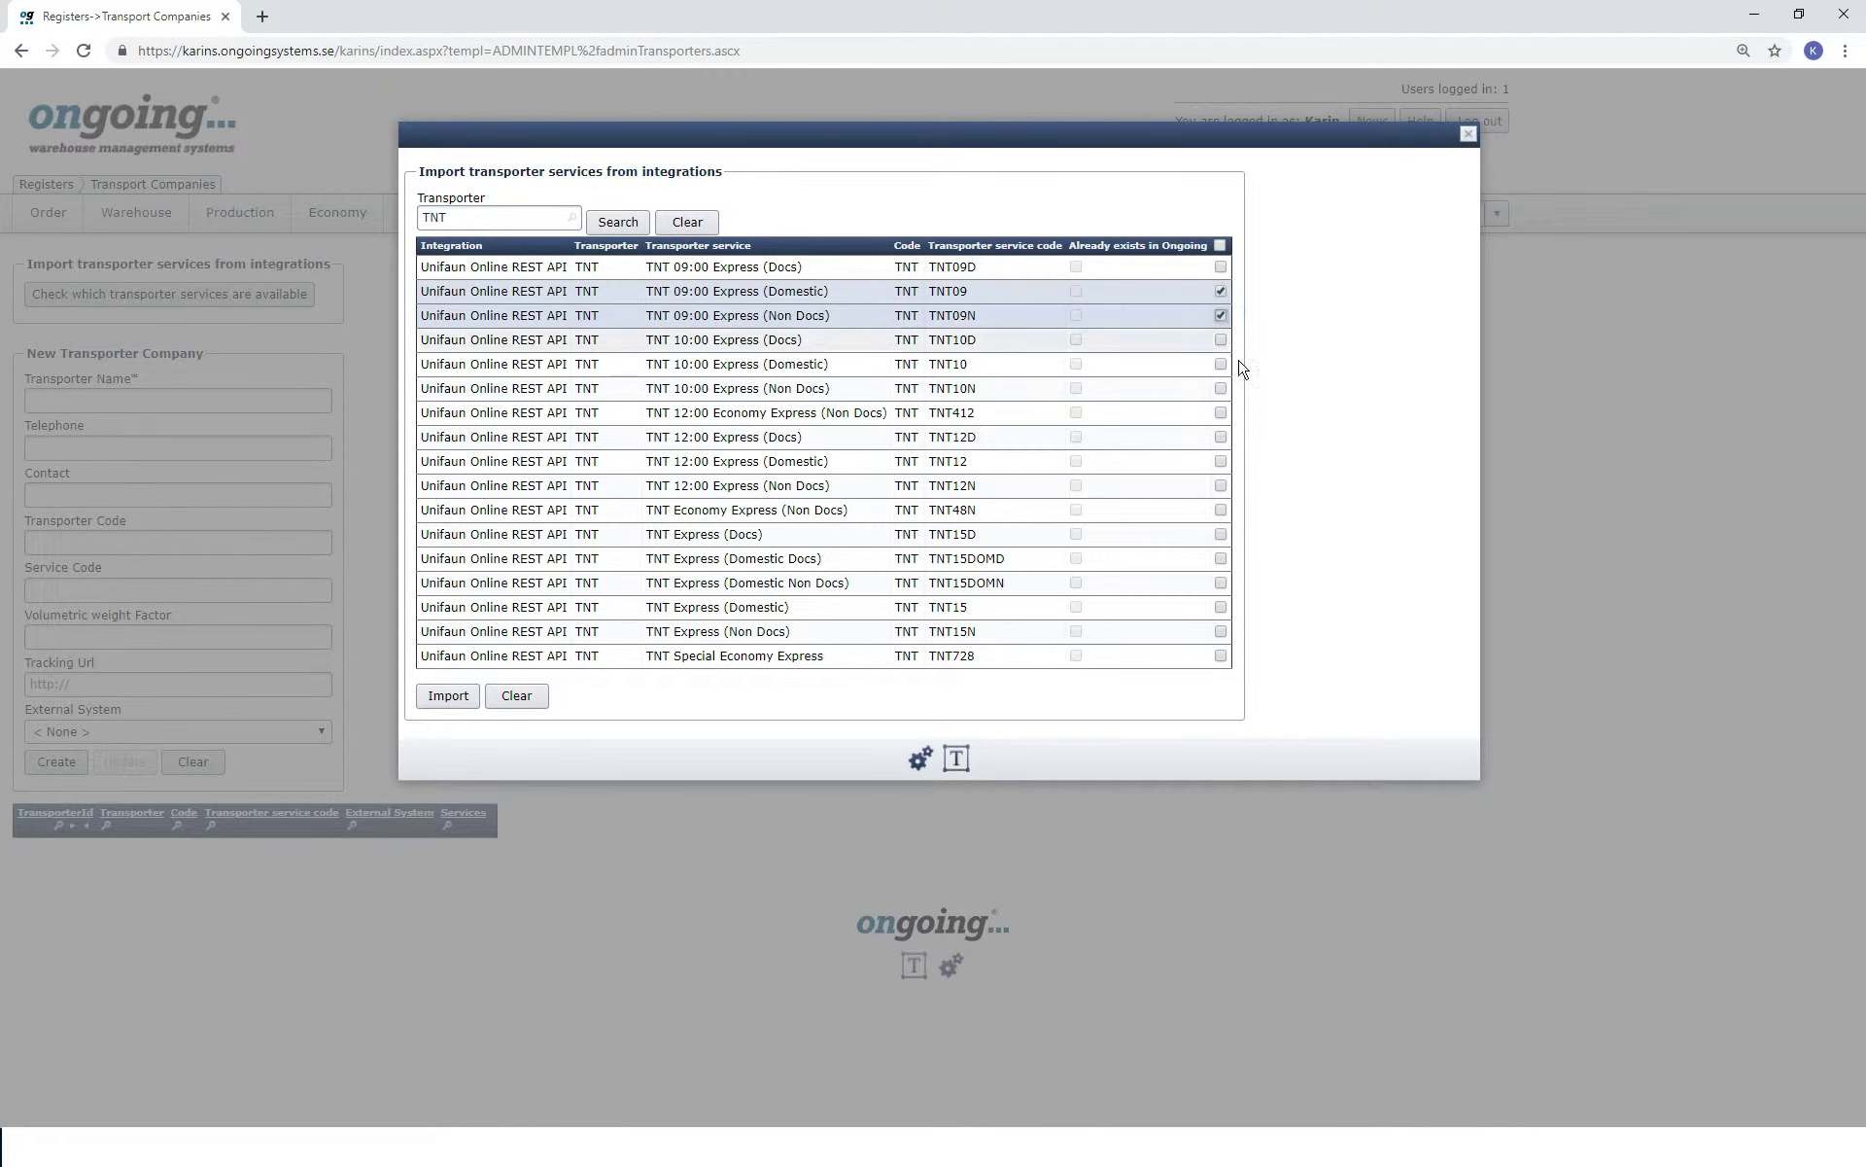
pyautogui.click(1221, 461)
pyautogui.click(1221, 485)
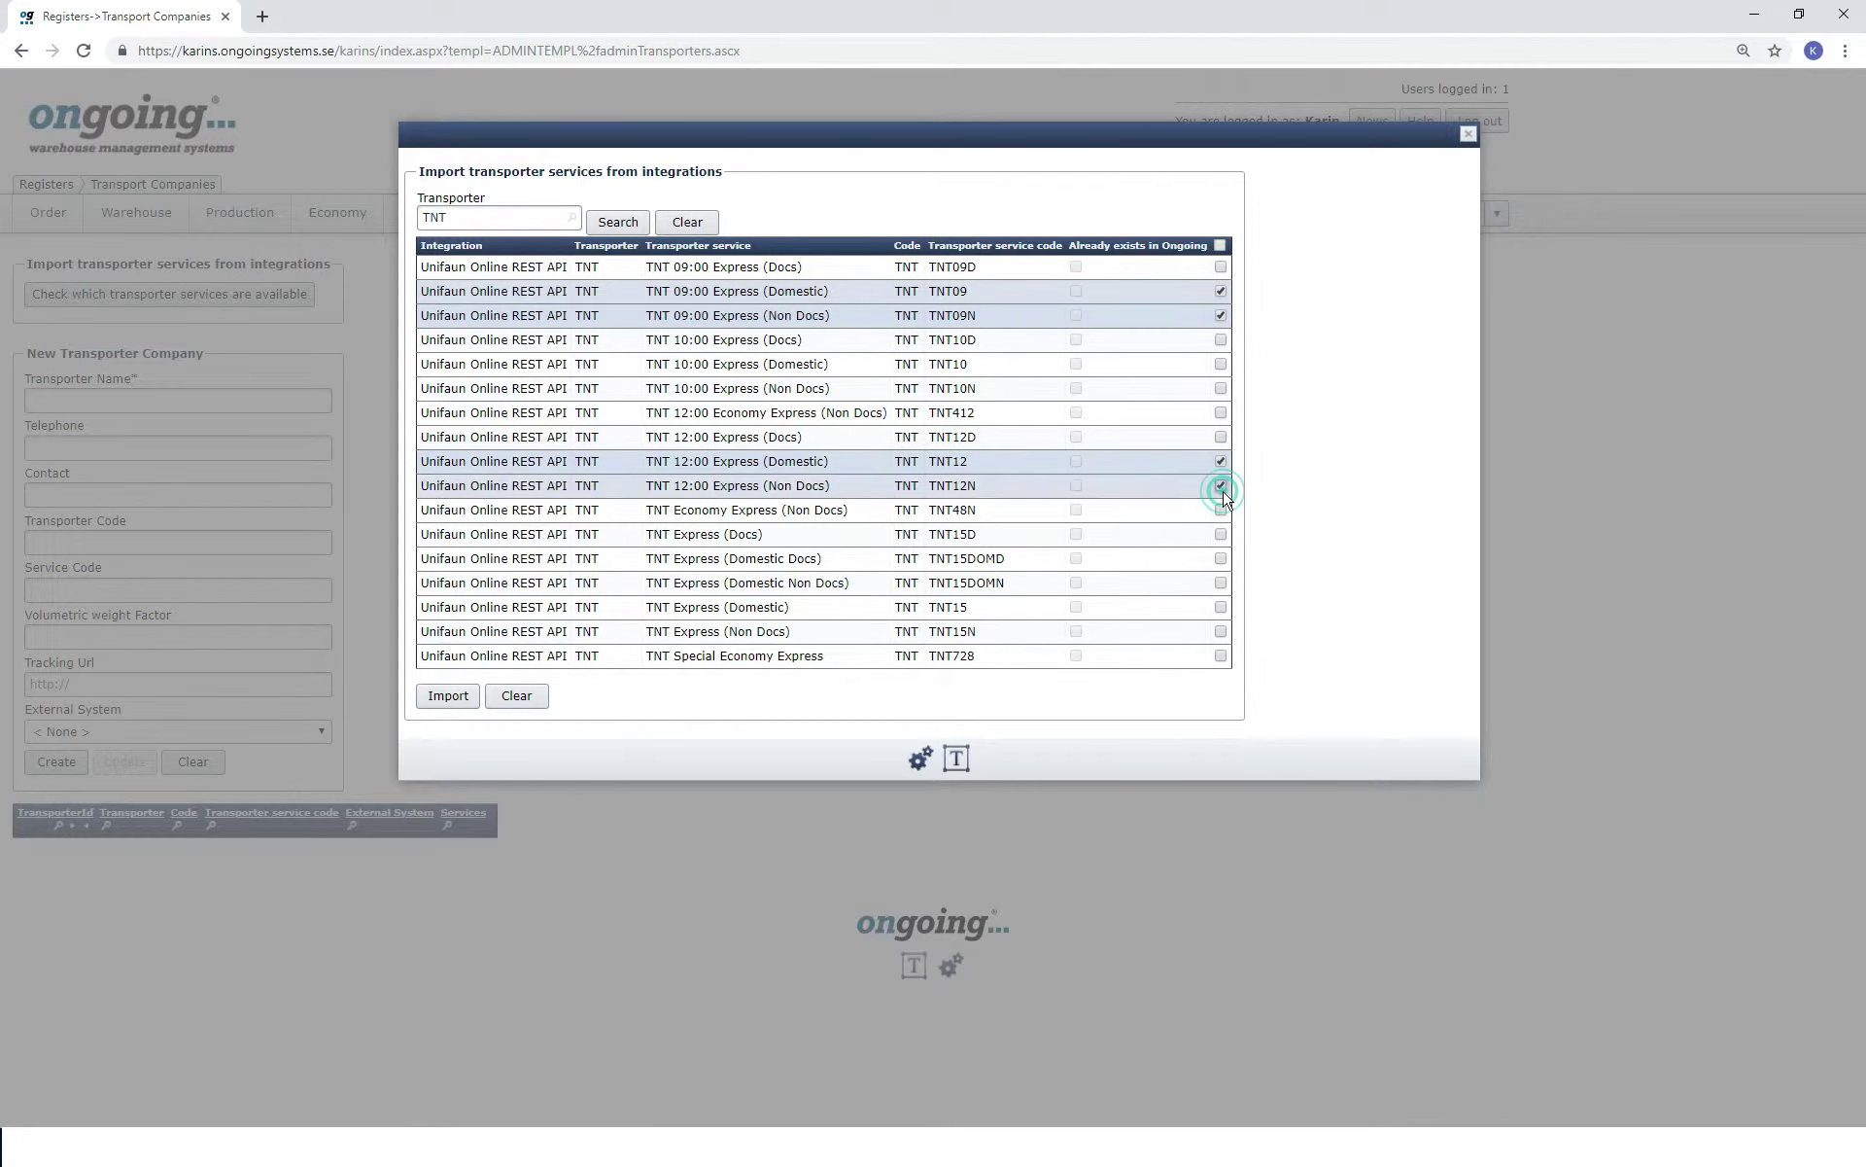
pyautogui.click(447, 697)
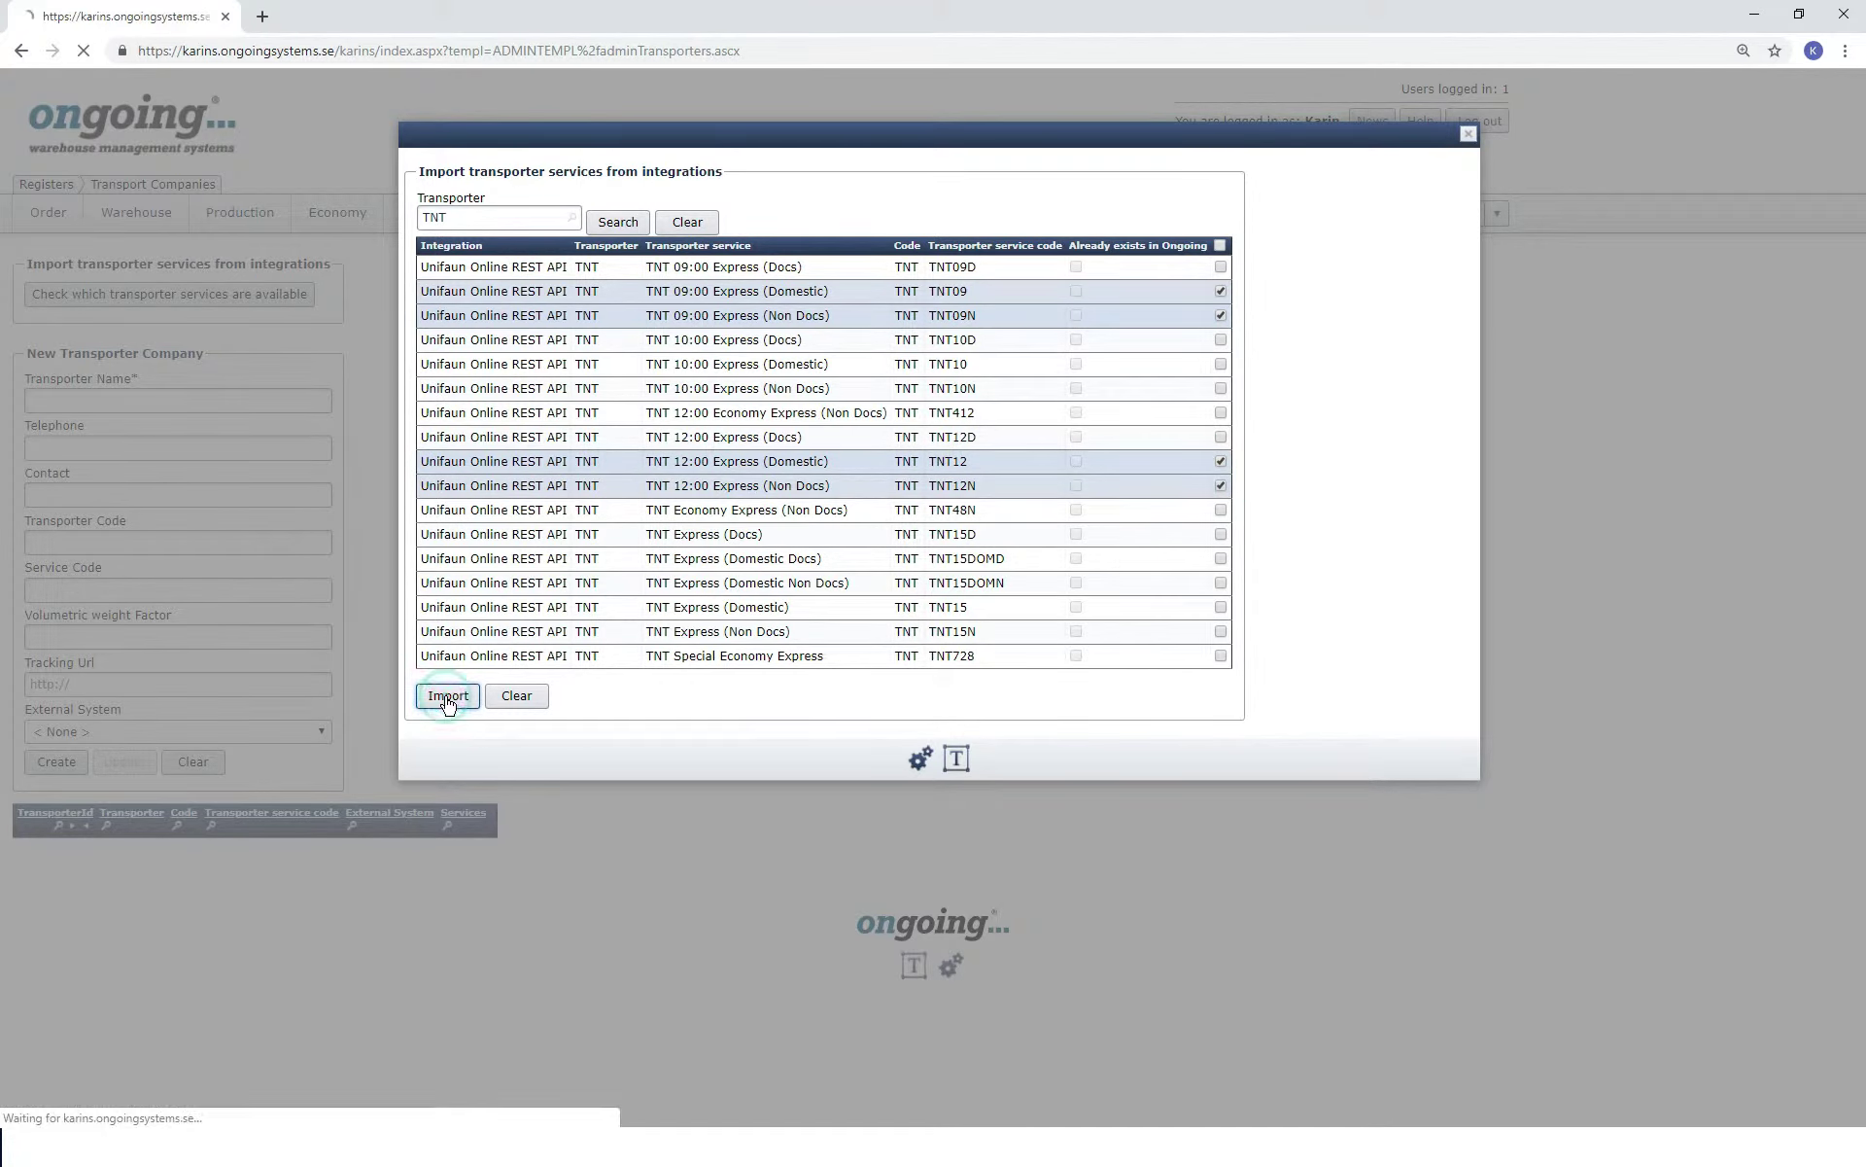
pyautogui.click(1262, 894)
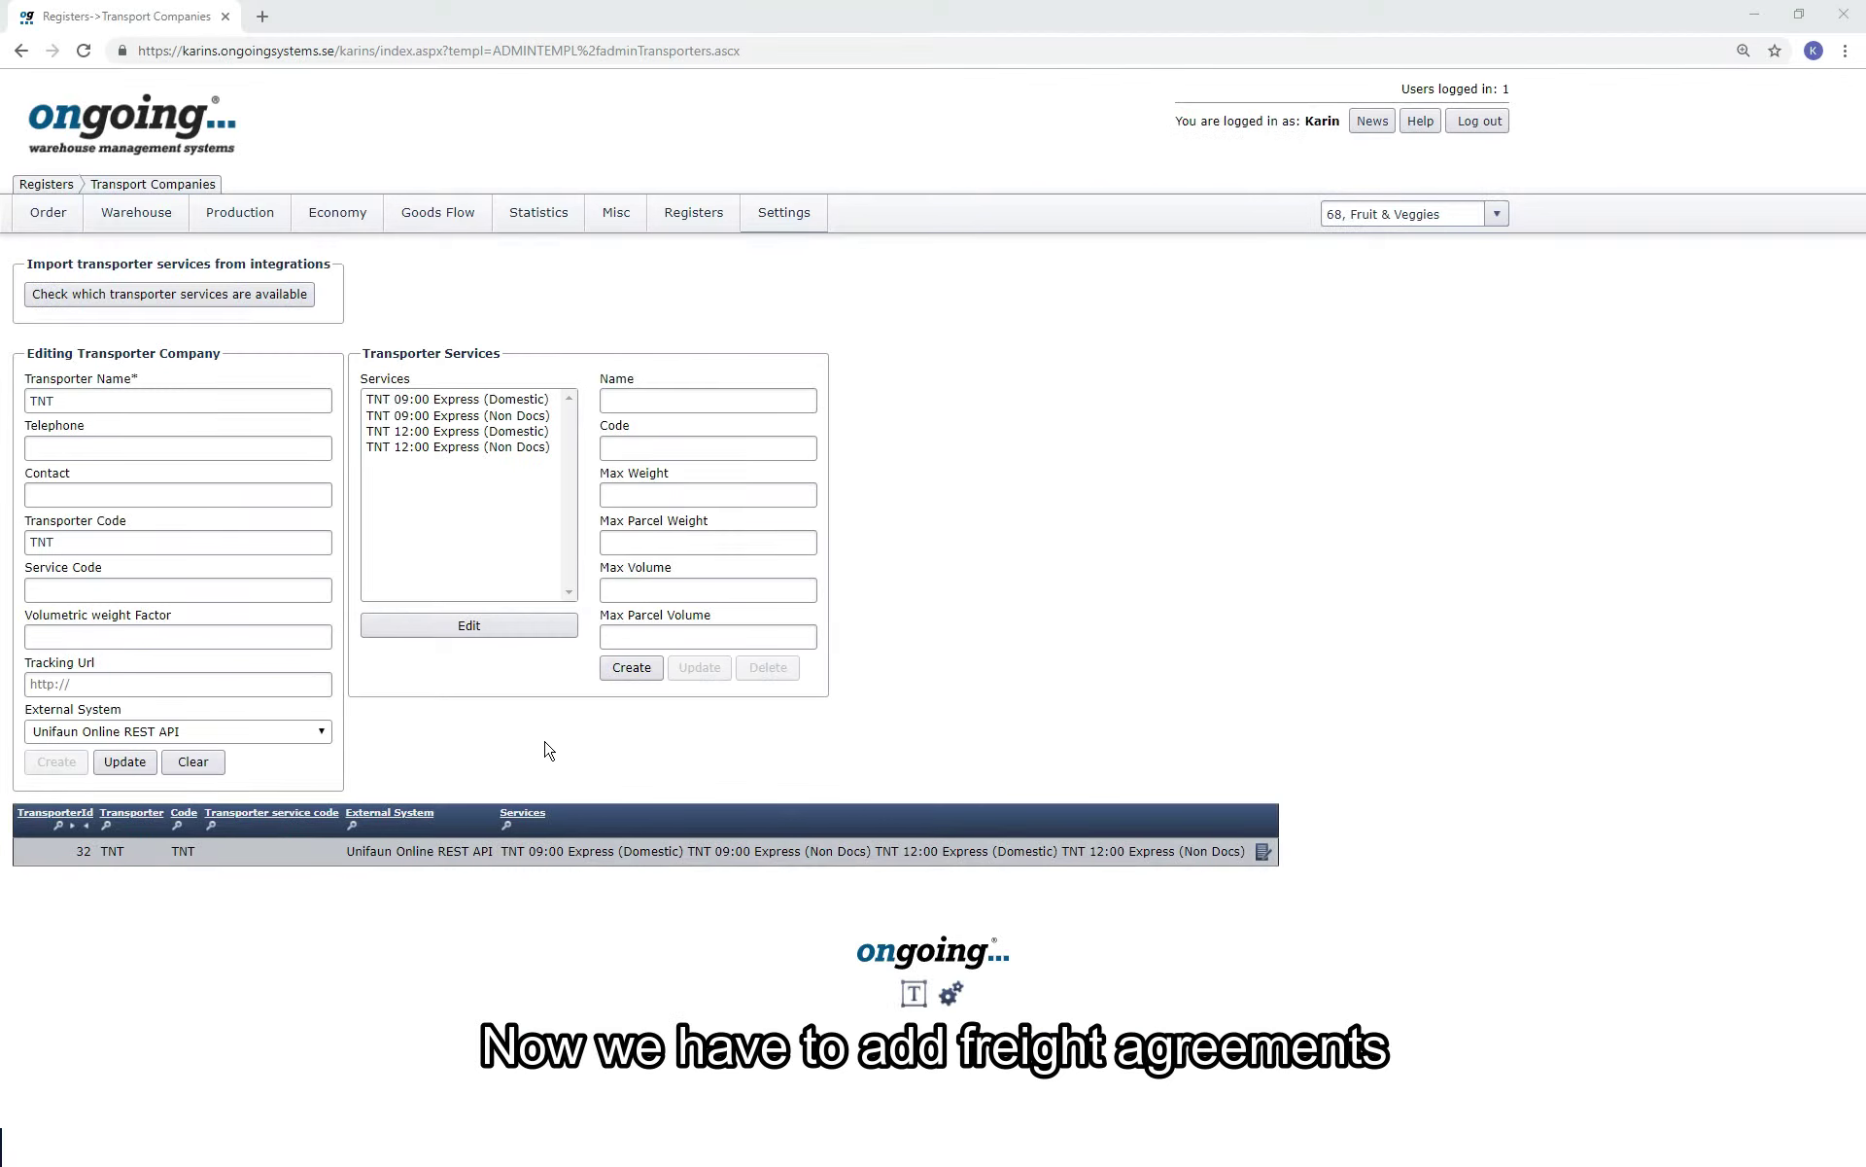
# Create a TNT transport agreement with EDI code 'ong' and the customer number, covering all transporter services.
pyautogui.moveTo(692, 222)
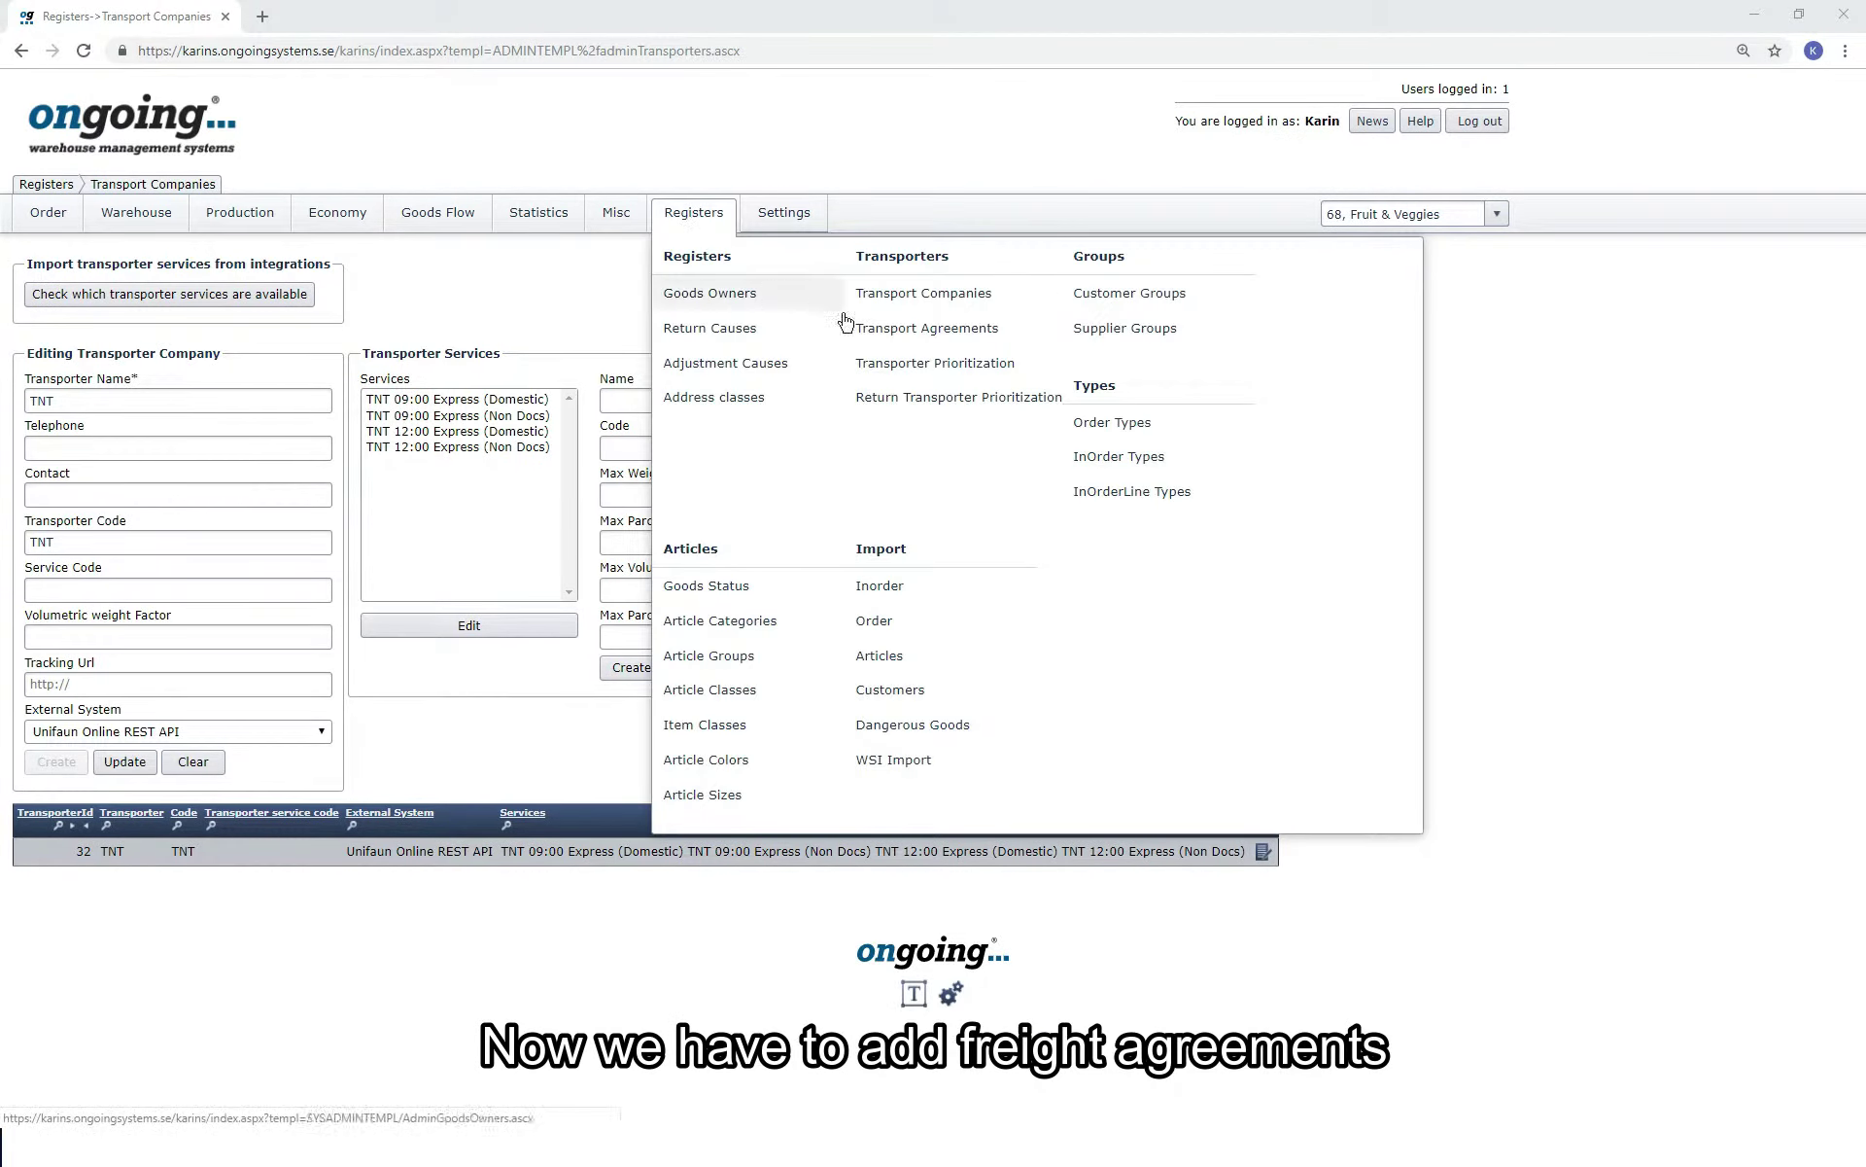
pyautogui.click(910, 330)
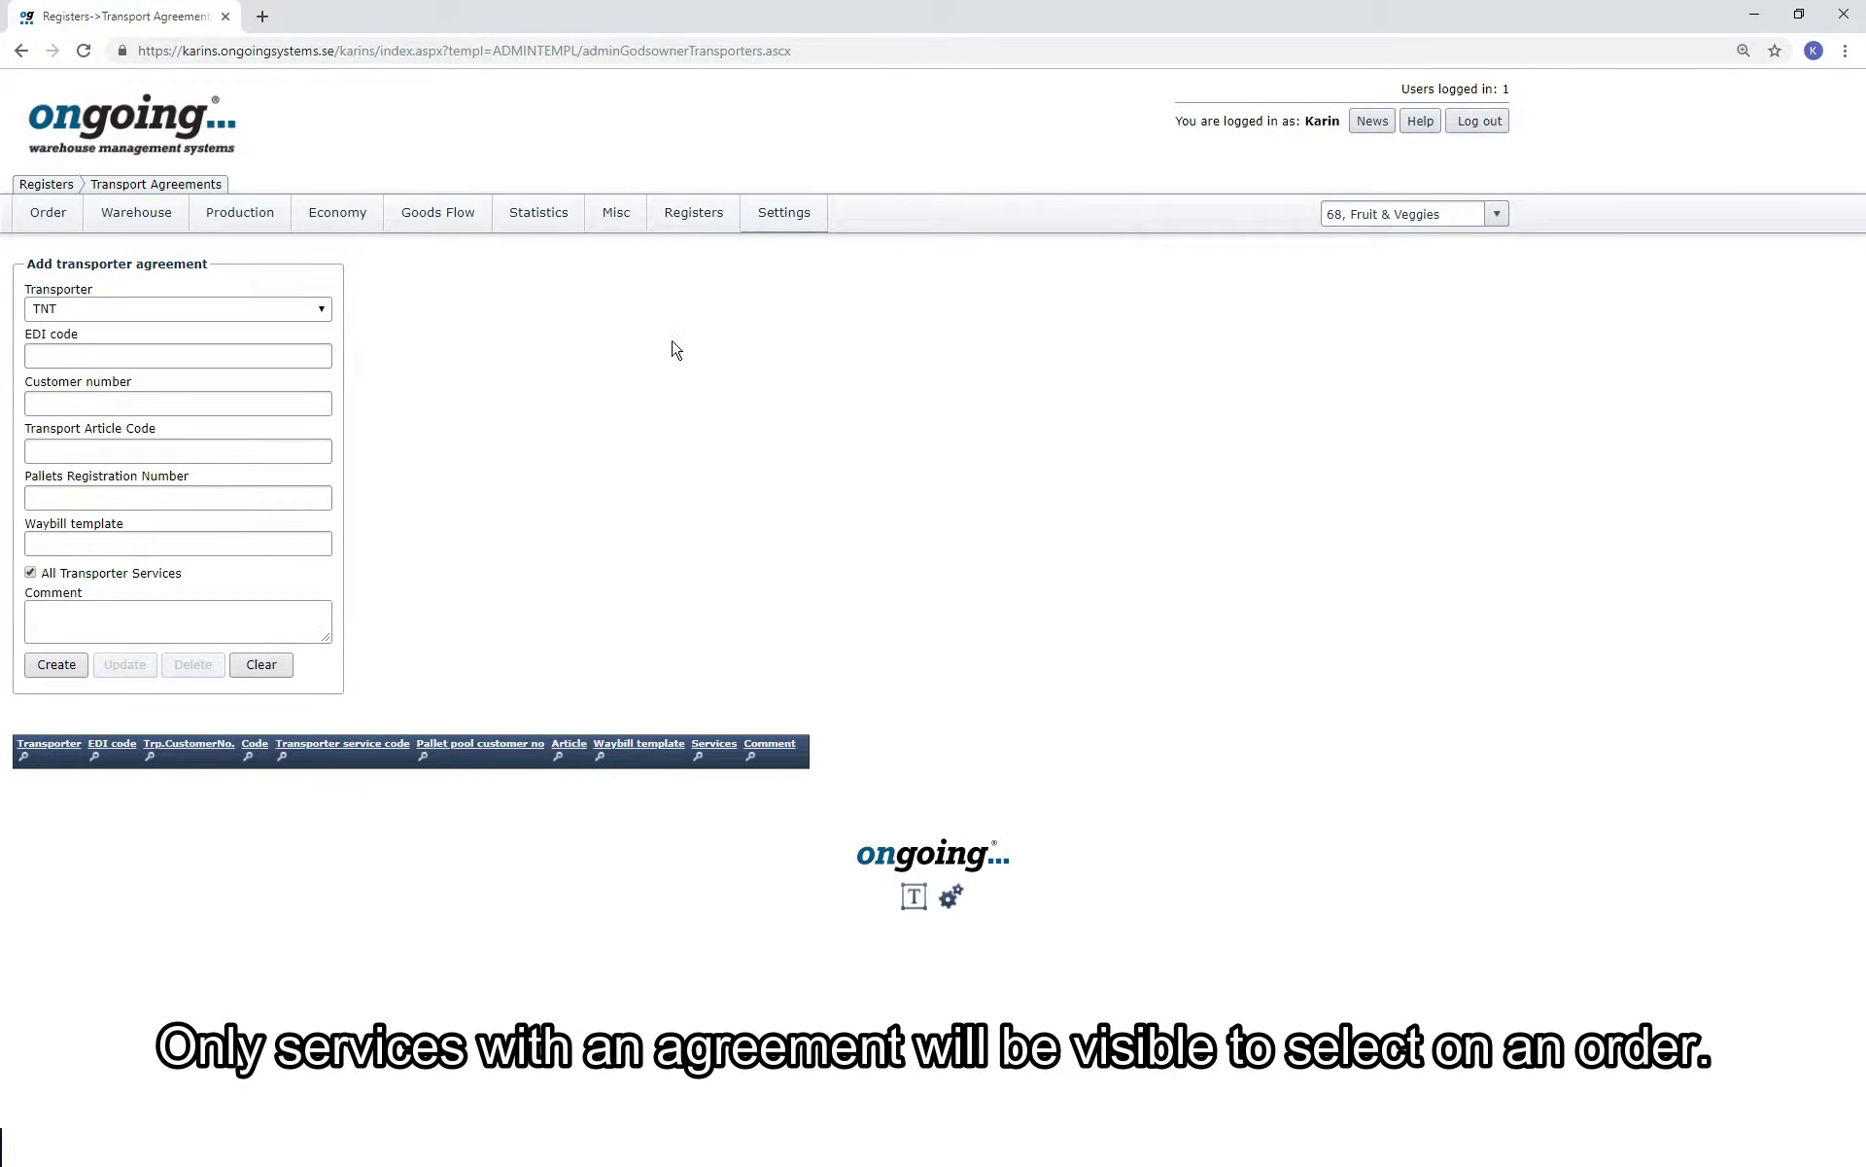
pyautogui.click(317, 308)
pyautogui.click(317, 308)
pyautogui.click(275, 357)
pyautogui.write('ong')
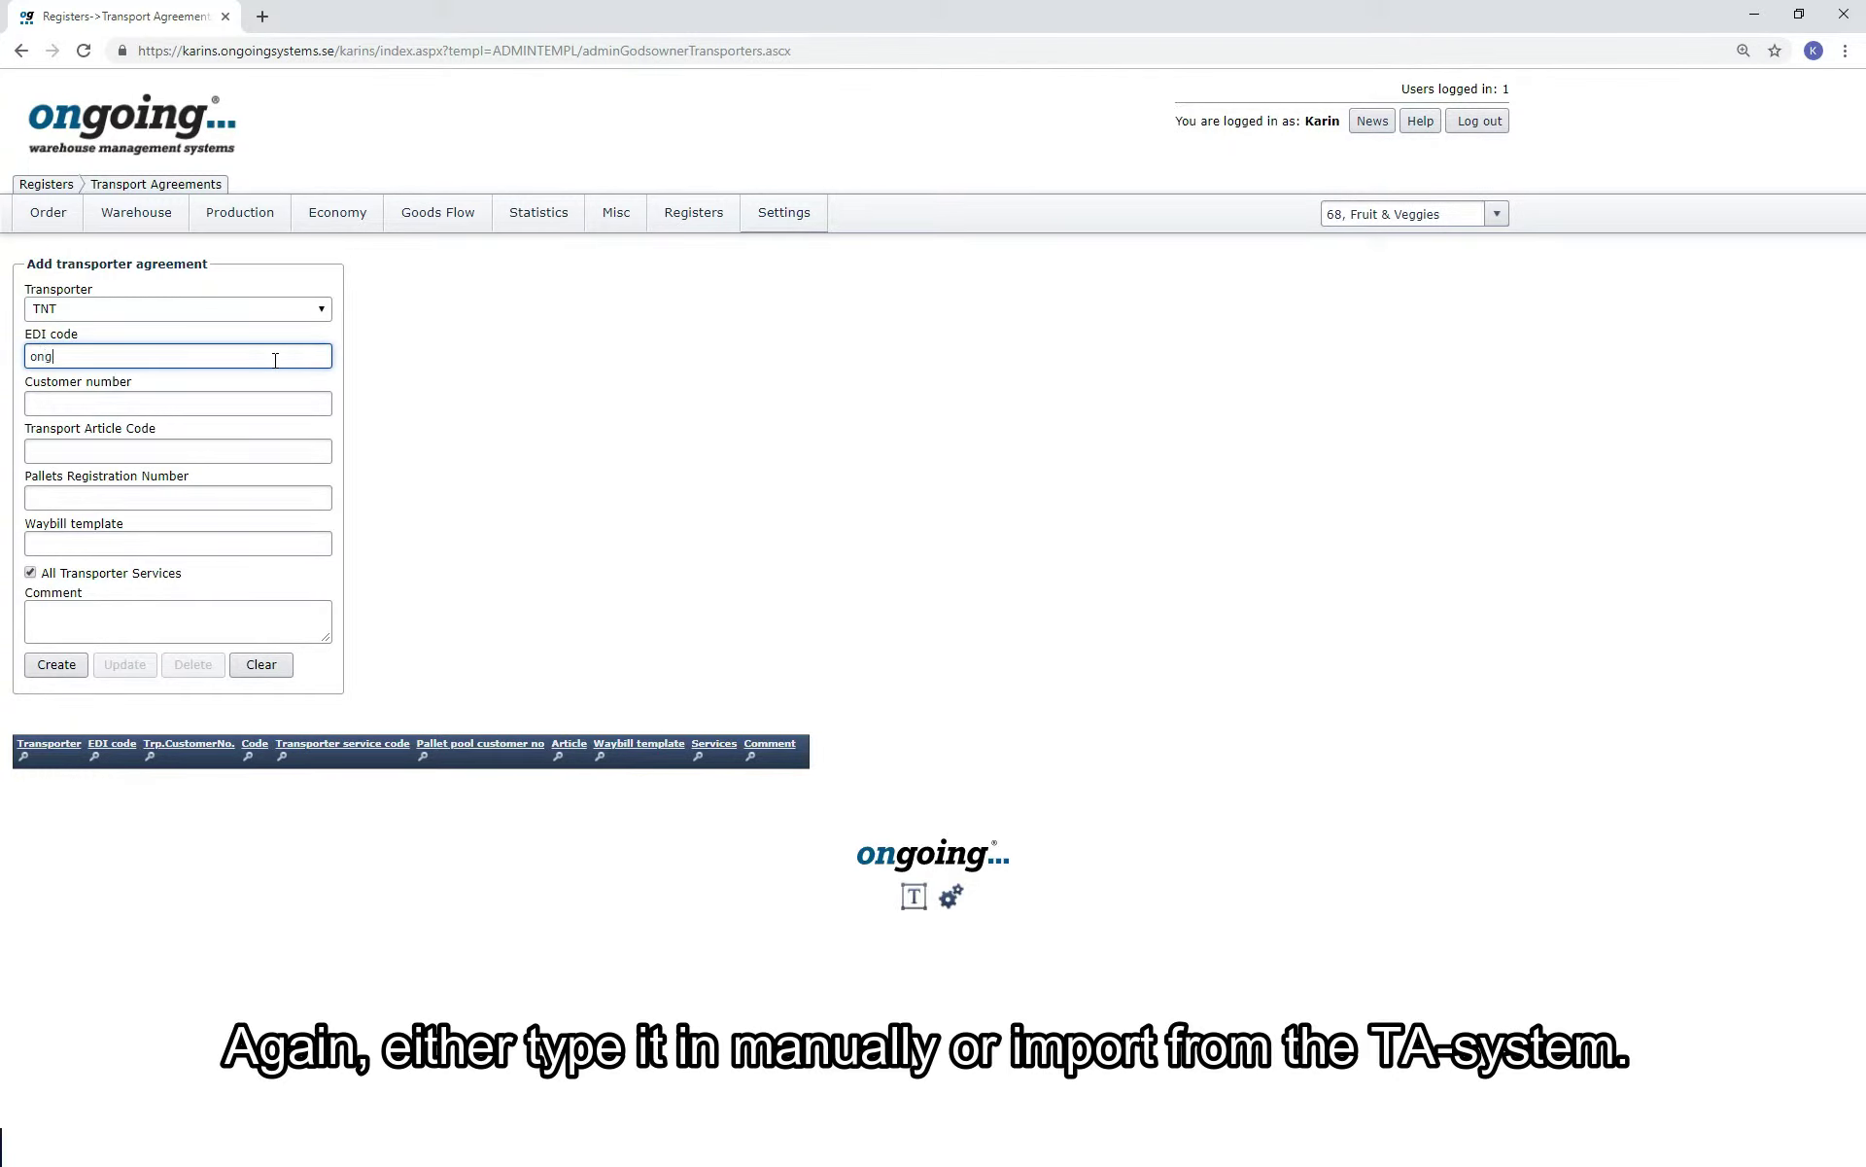
pyautogui.click(270, 399)
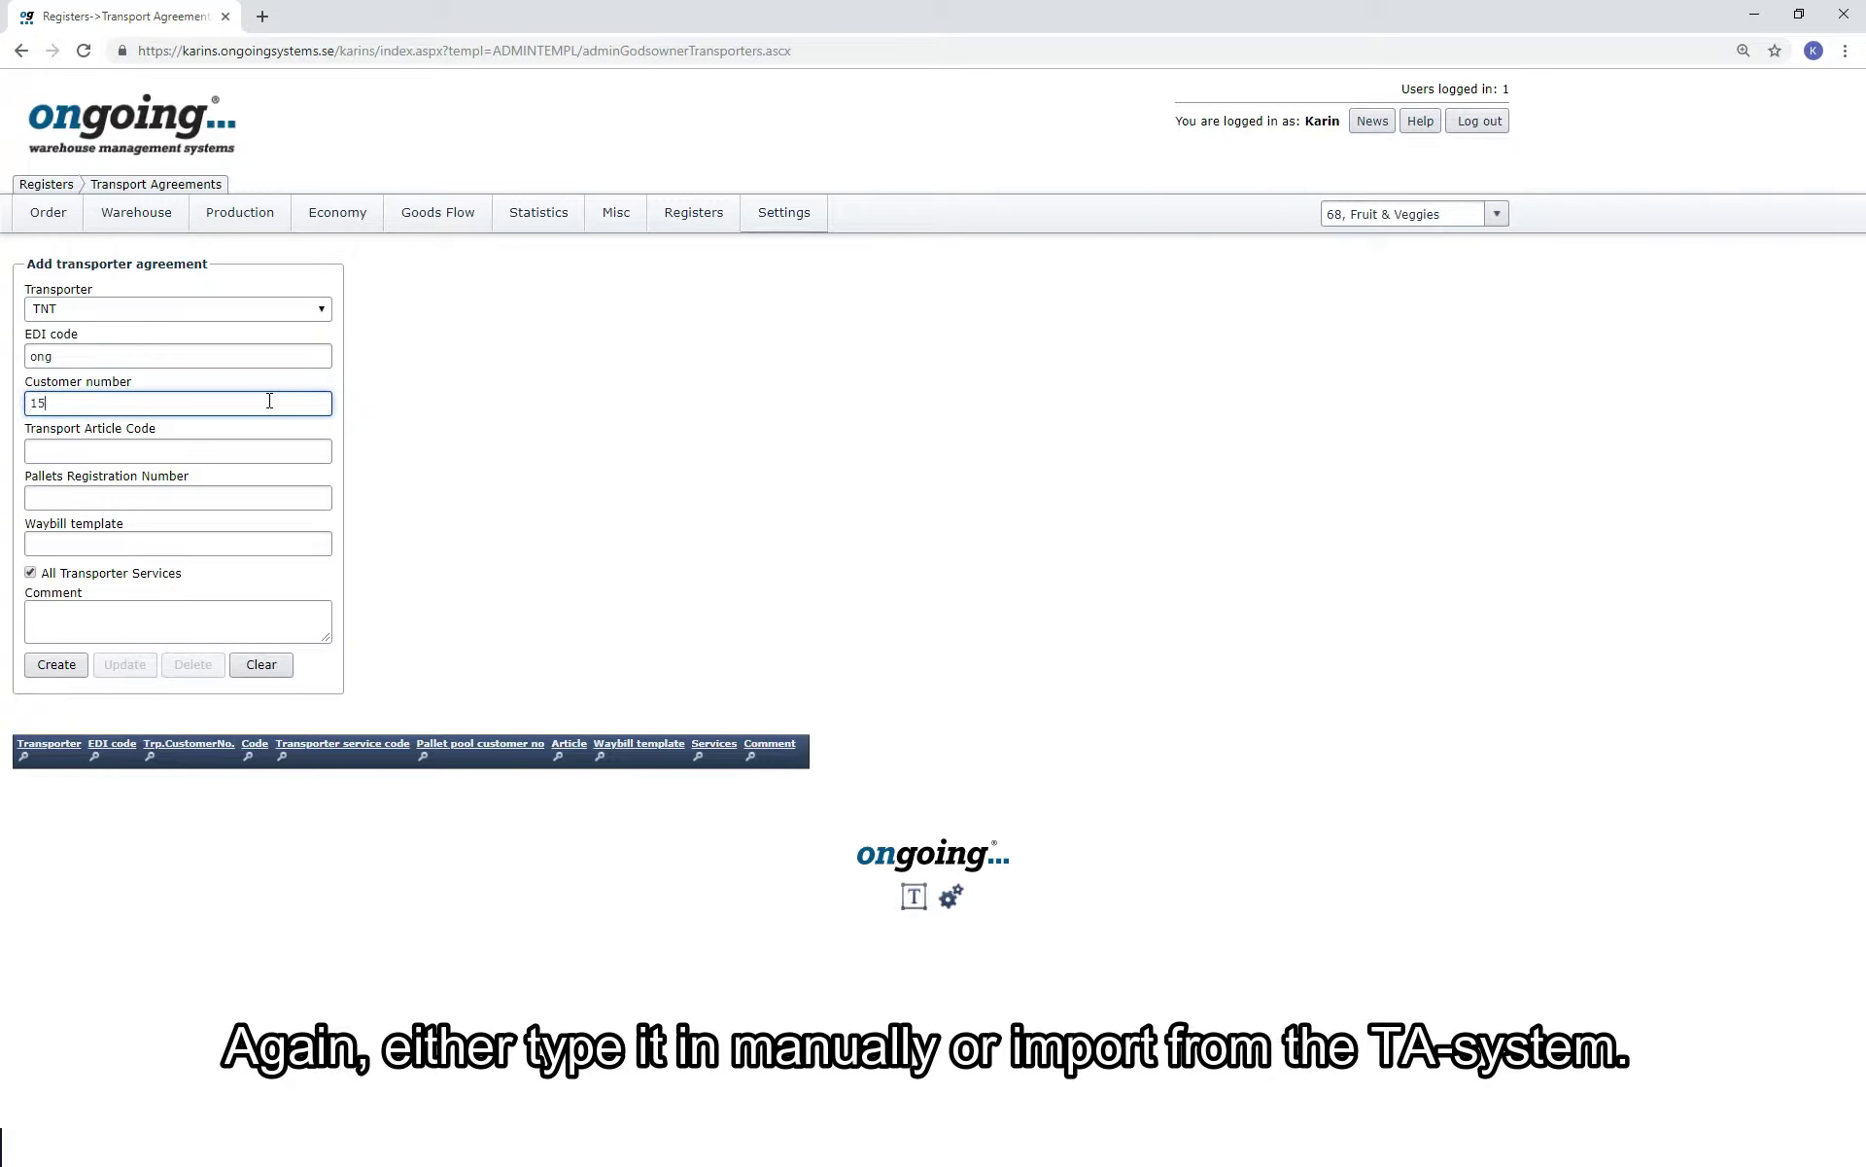
pyautogui.click(58, 665)
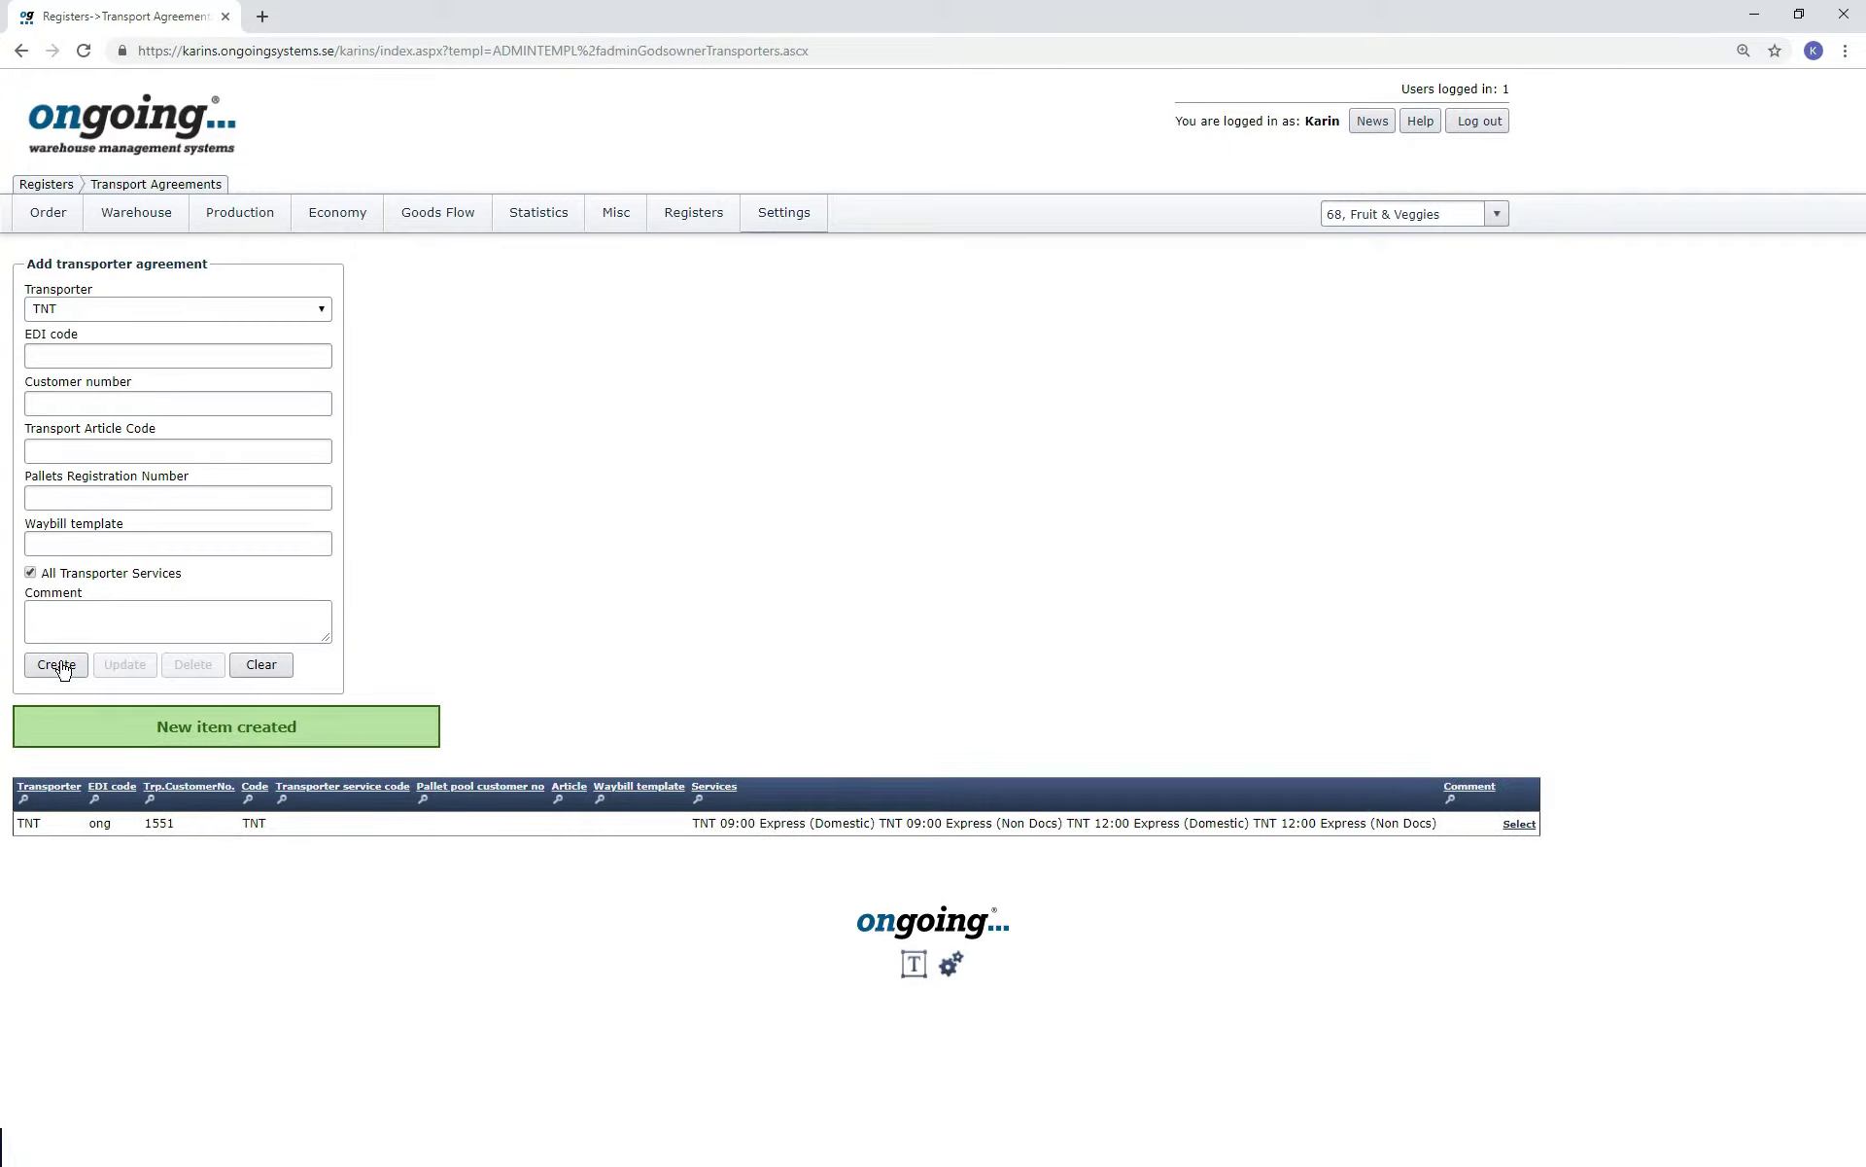
# In the Order List, check that the Freight Contract dropdown offers the TNT ong services.
pyautogui.click(36, 231)
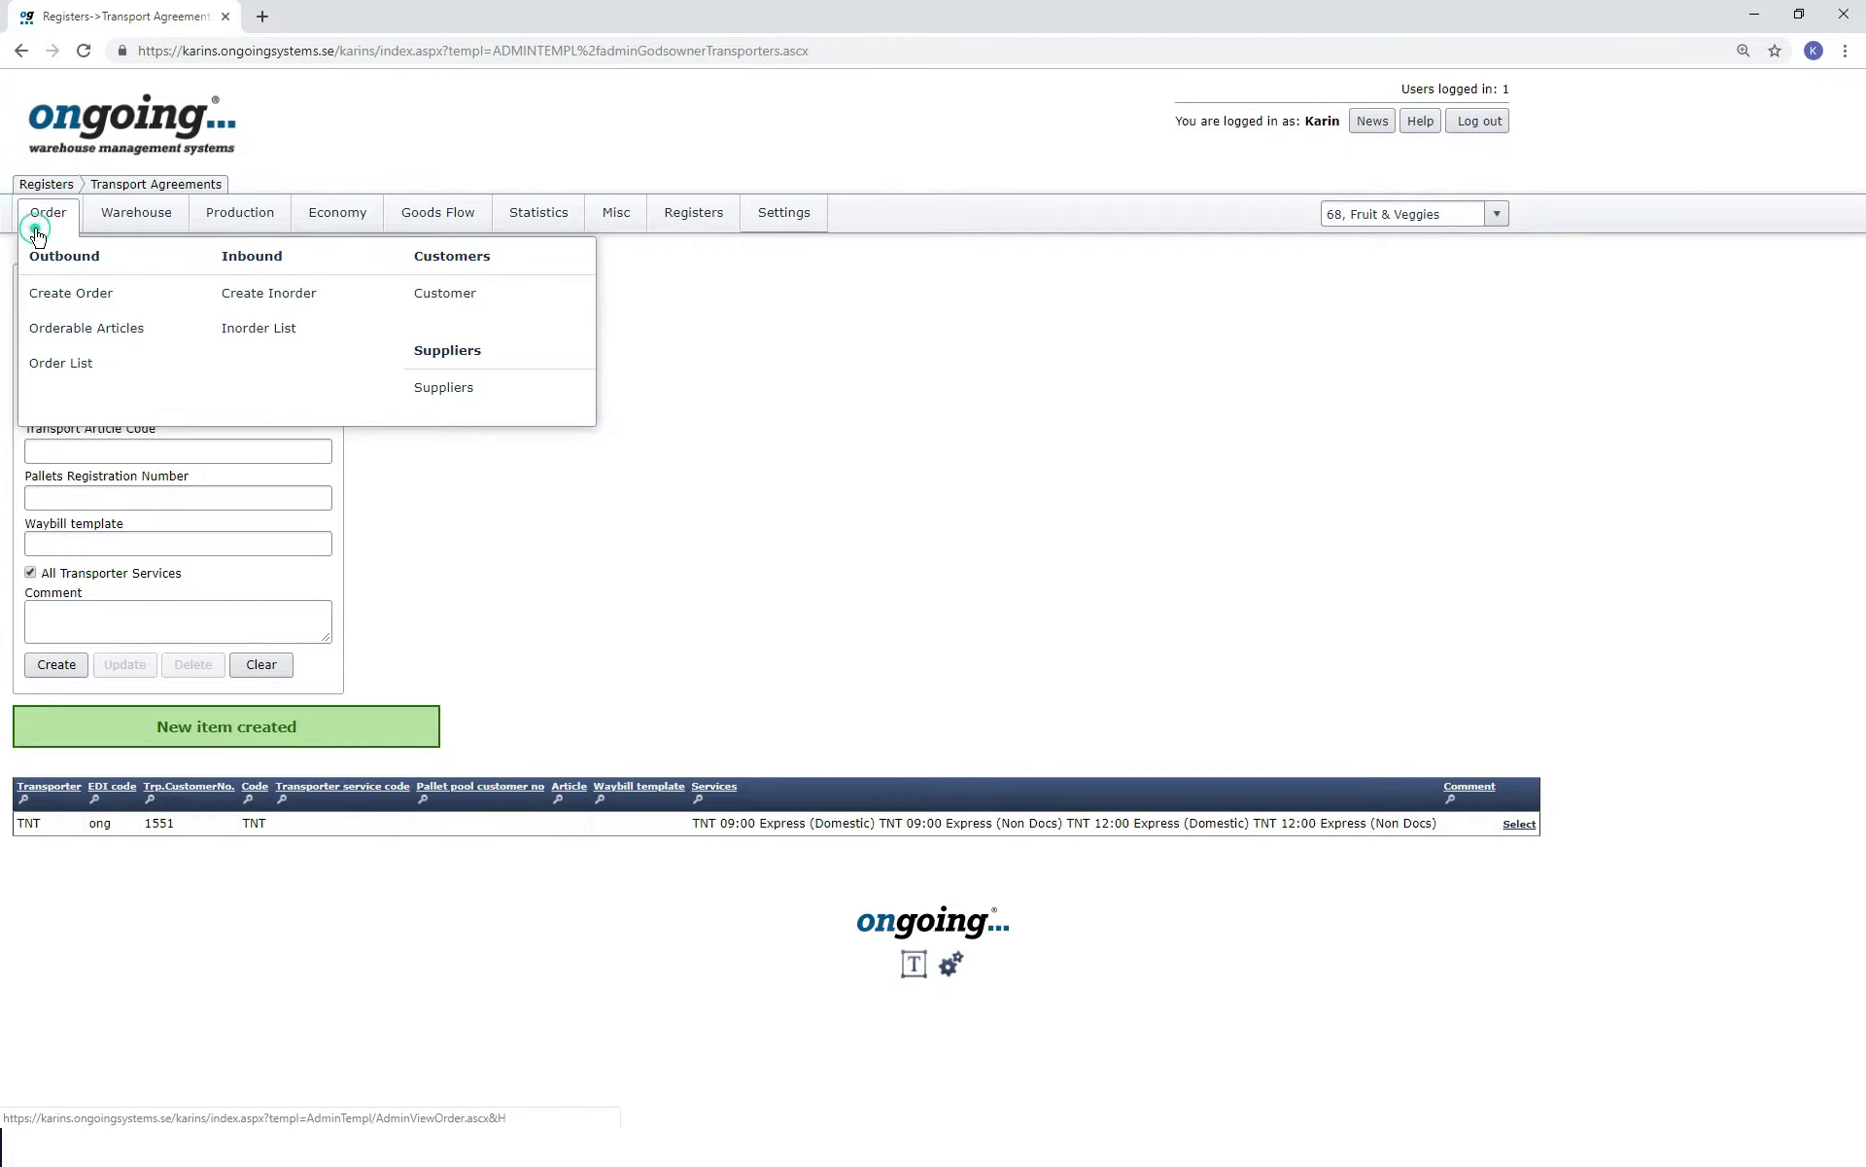
pyautogui.click(604, 396)
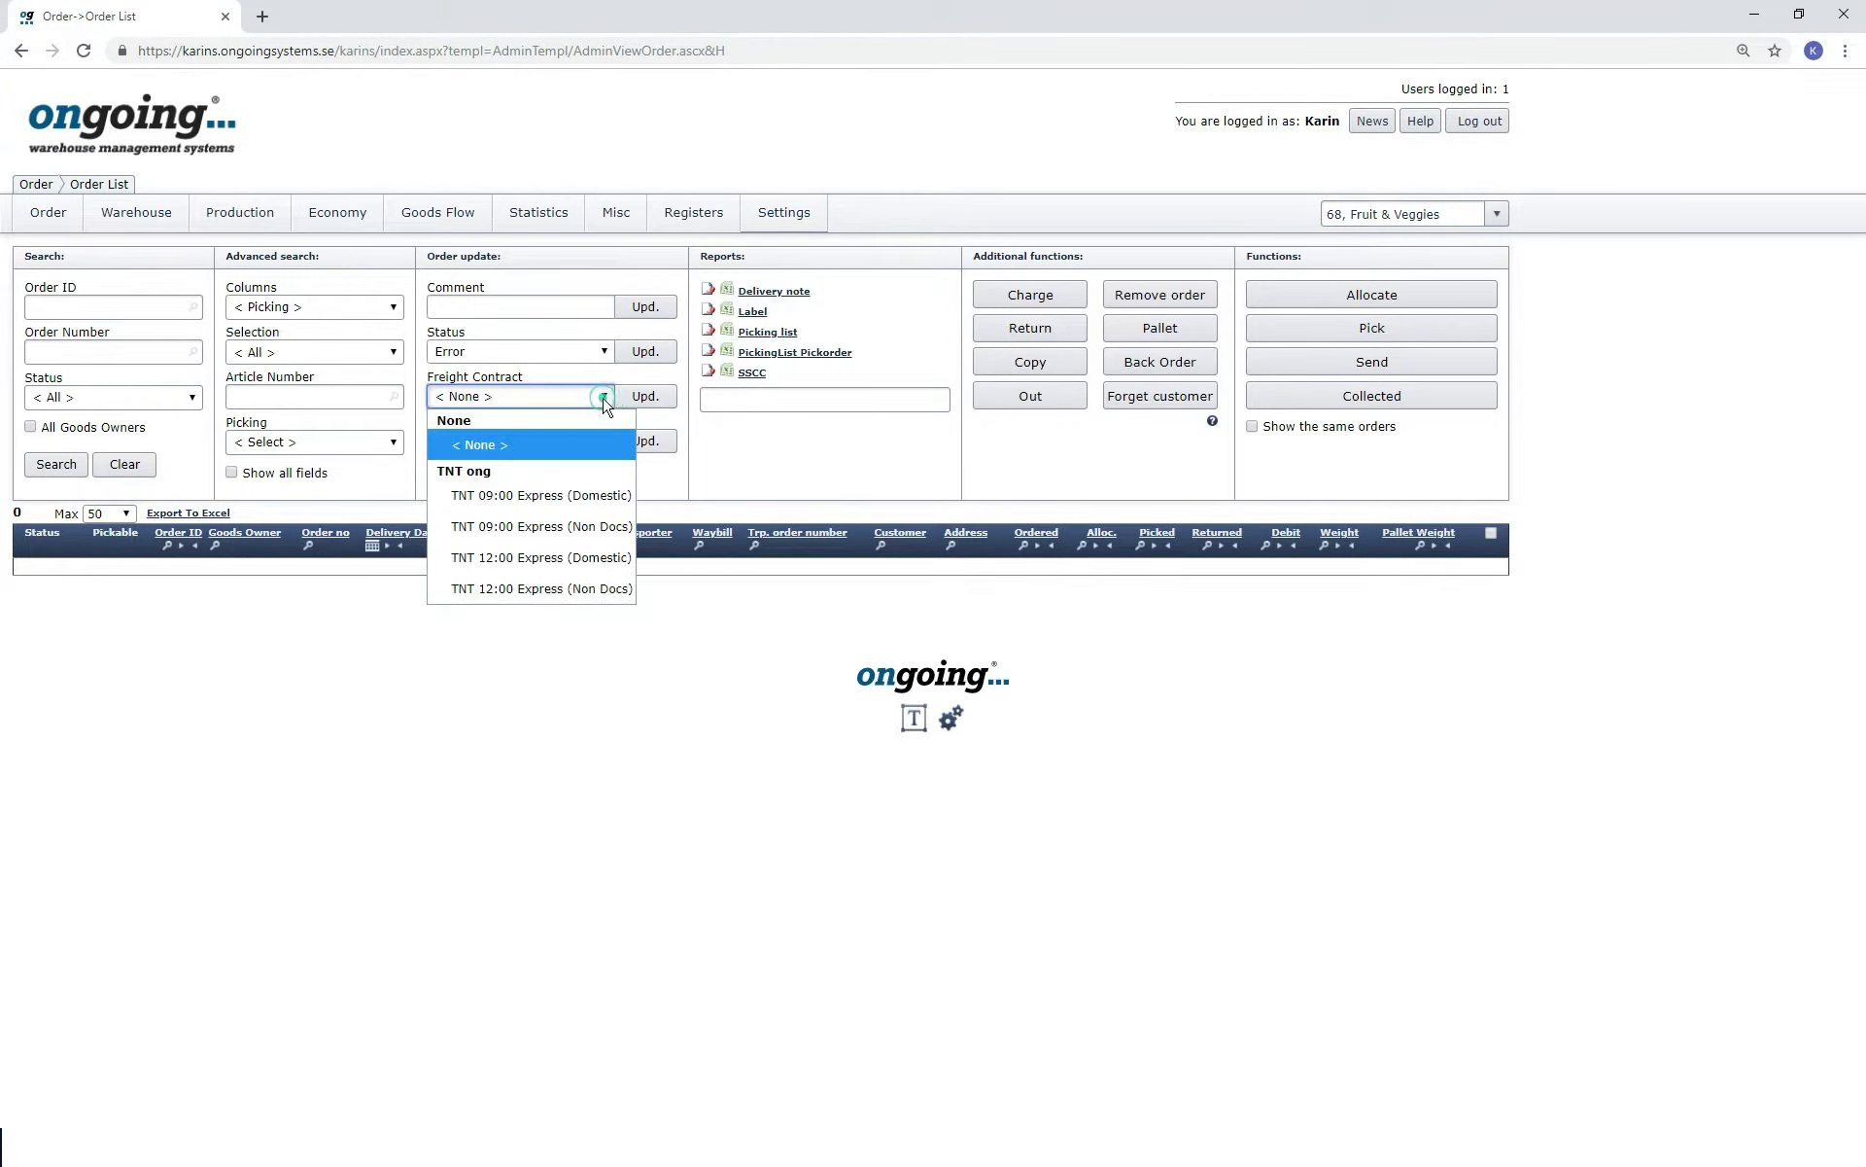
pyautogui.click(603, 398)
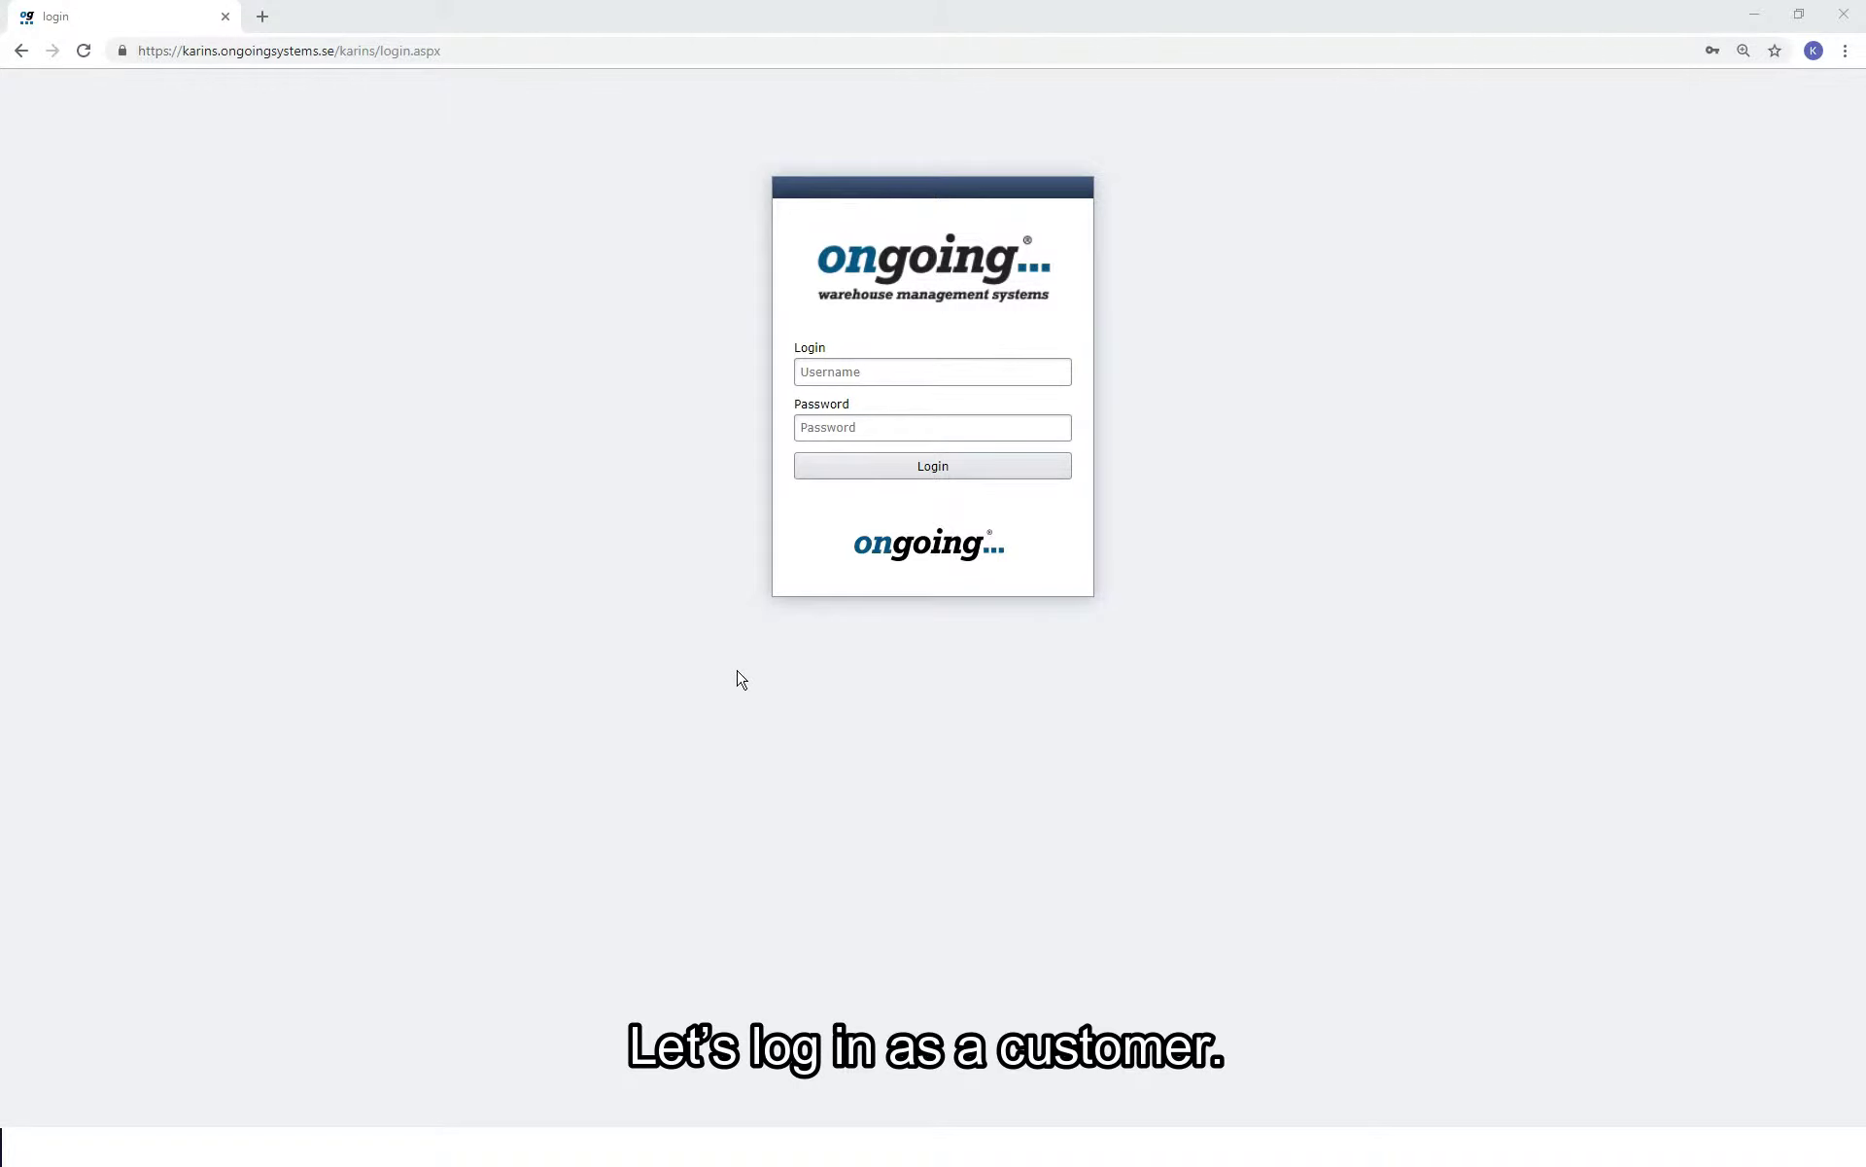
# Log in with the customer account's username and password.
pyautogui.click(844, 369)
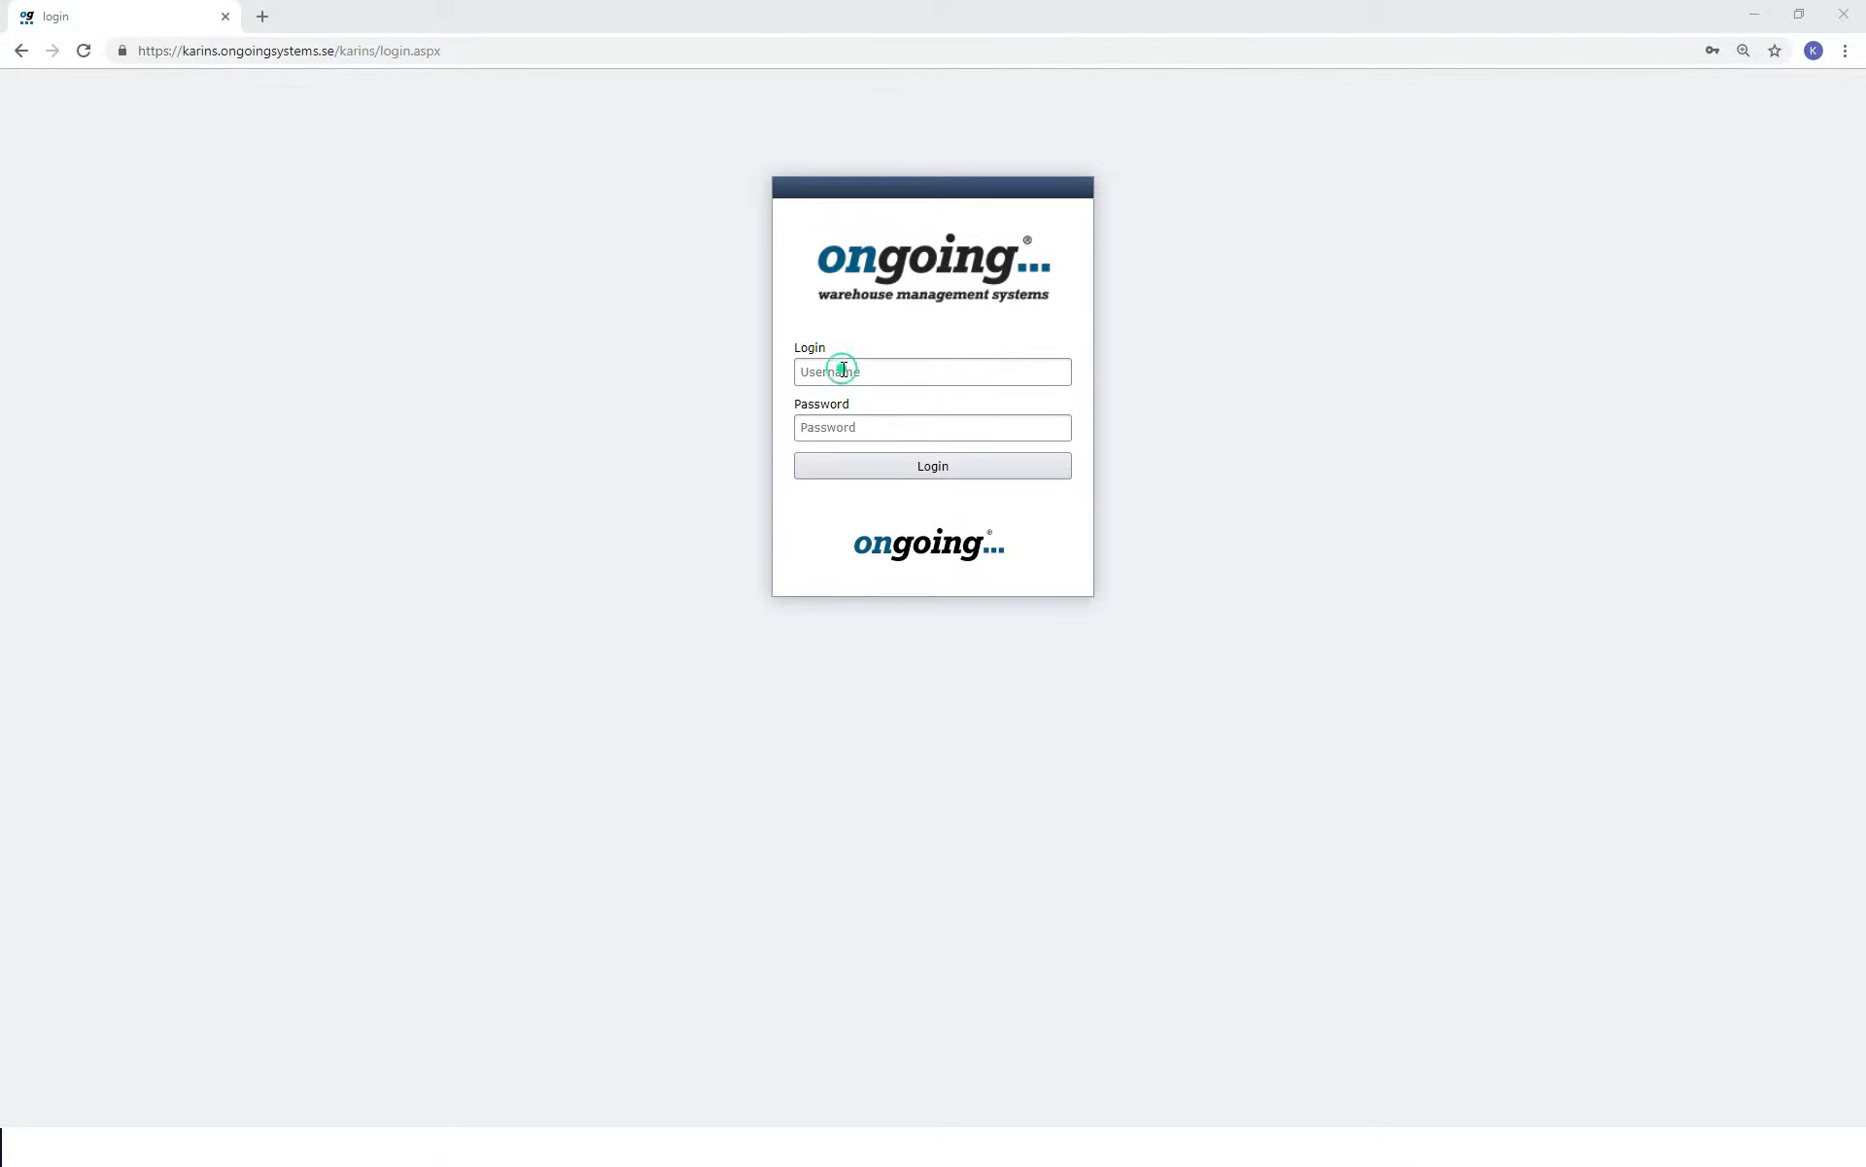
pyautogui.write('Customer')
pyautogui.press('Tab')
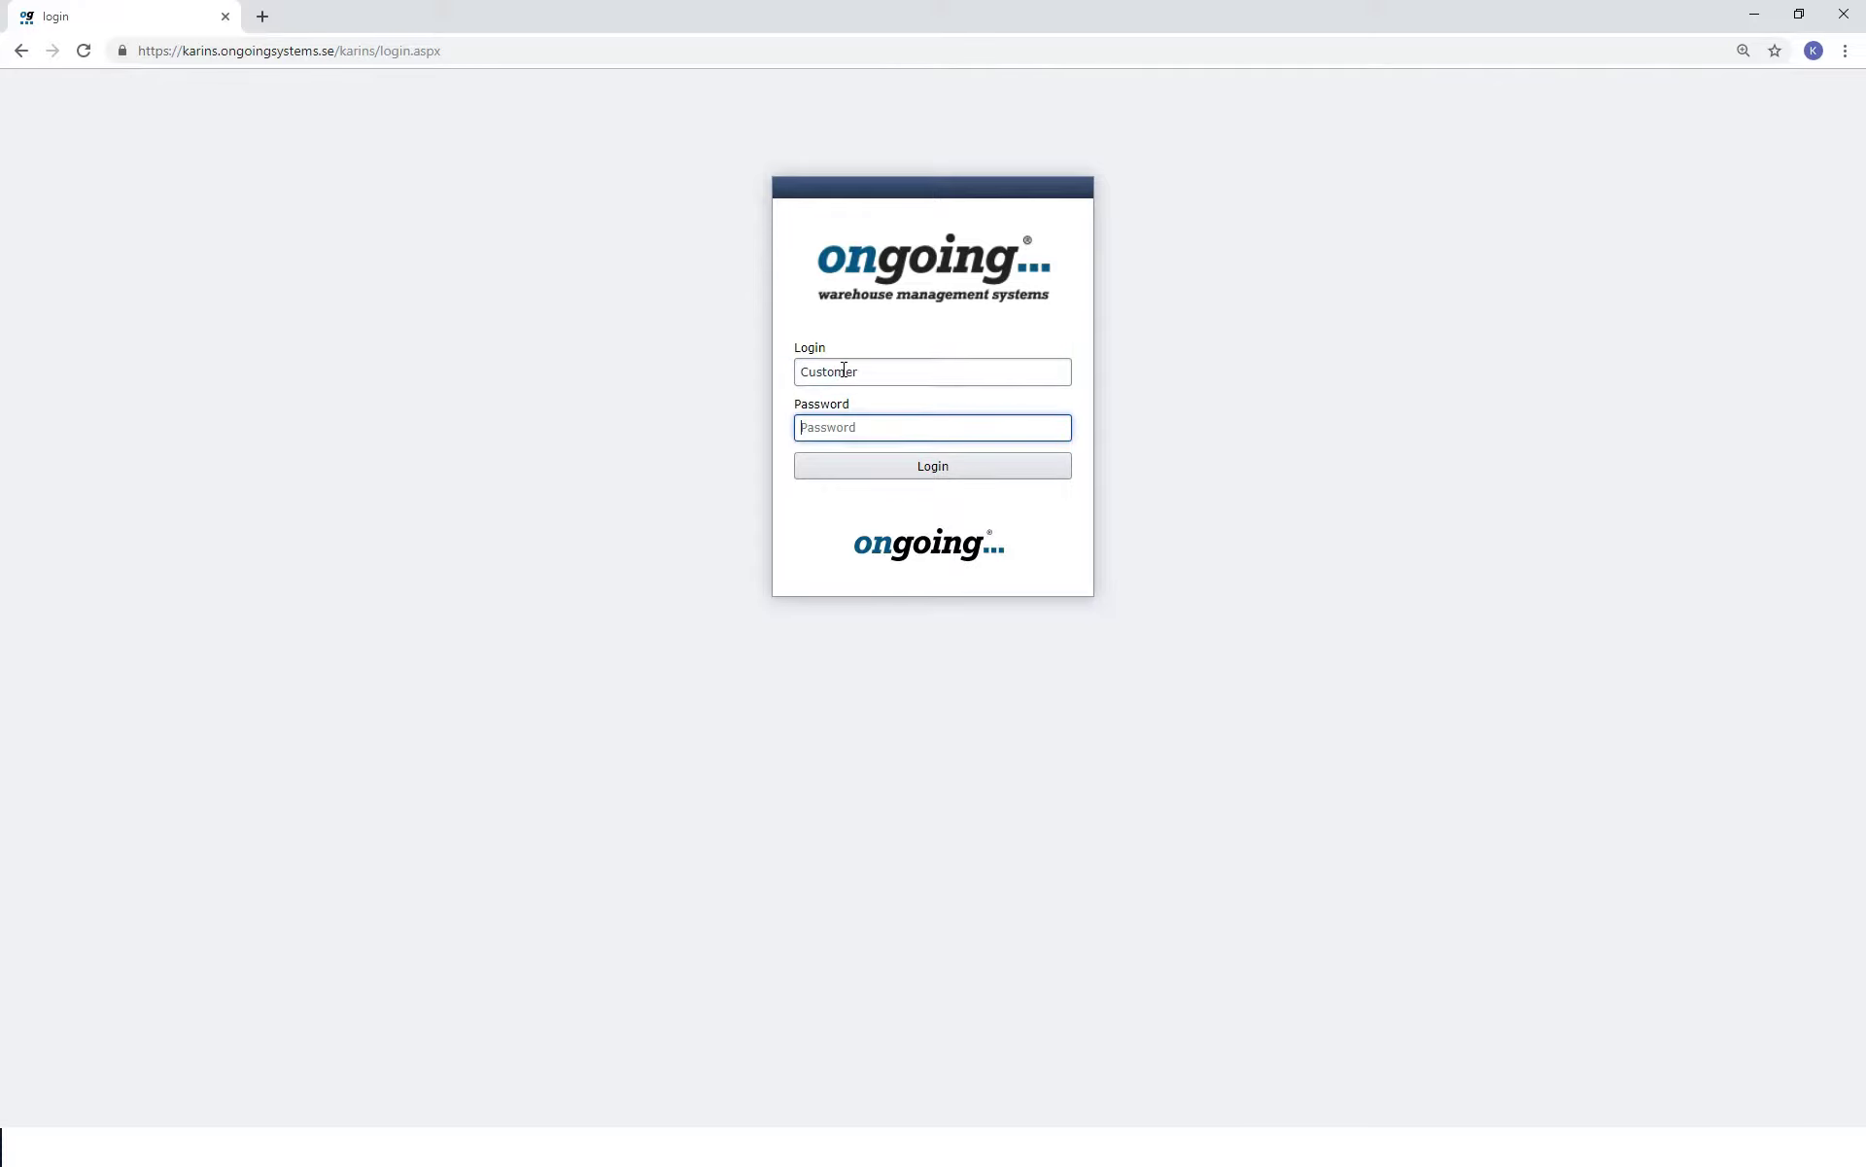
pyautogui.write('•••••••')
pyautogui.press('Return')
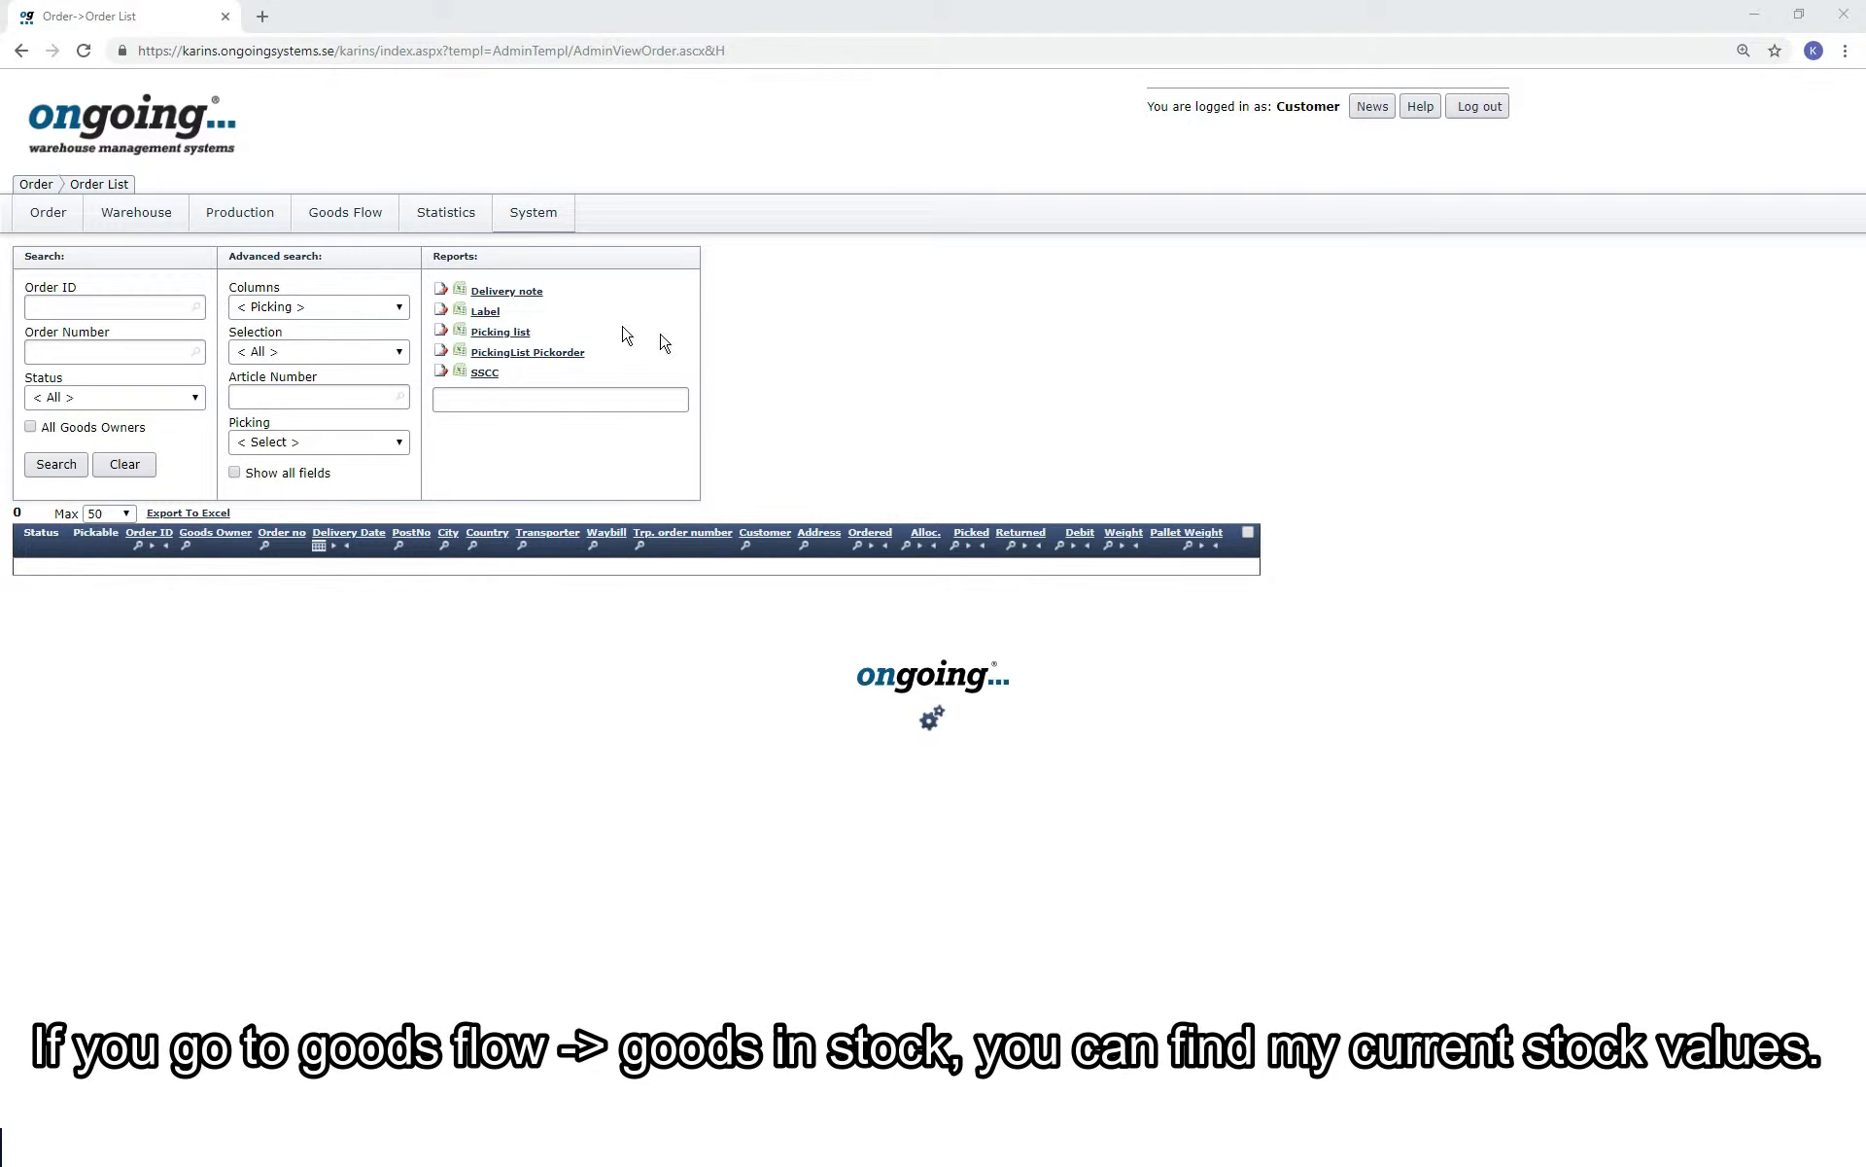
# View the Goods in Stock overview.
pyautogui.moveTo(365, 231)
pyautogui.click(363, 359)
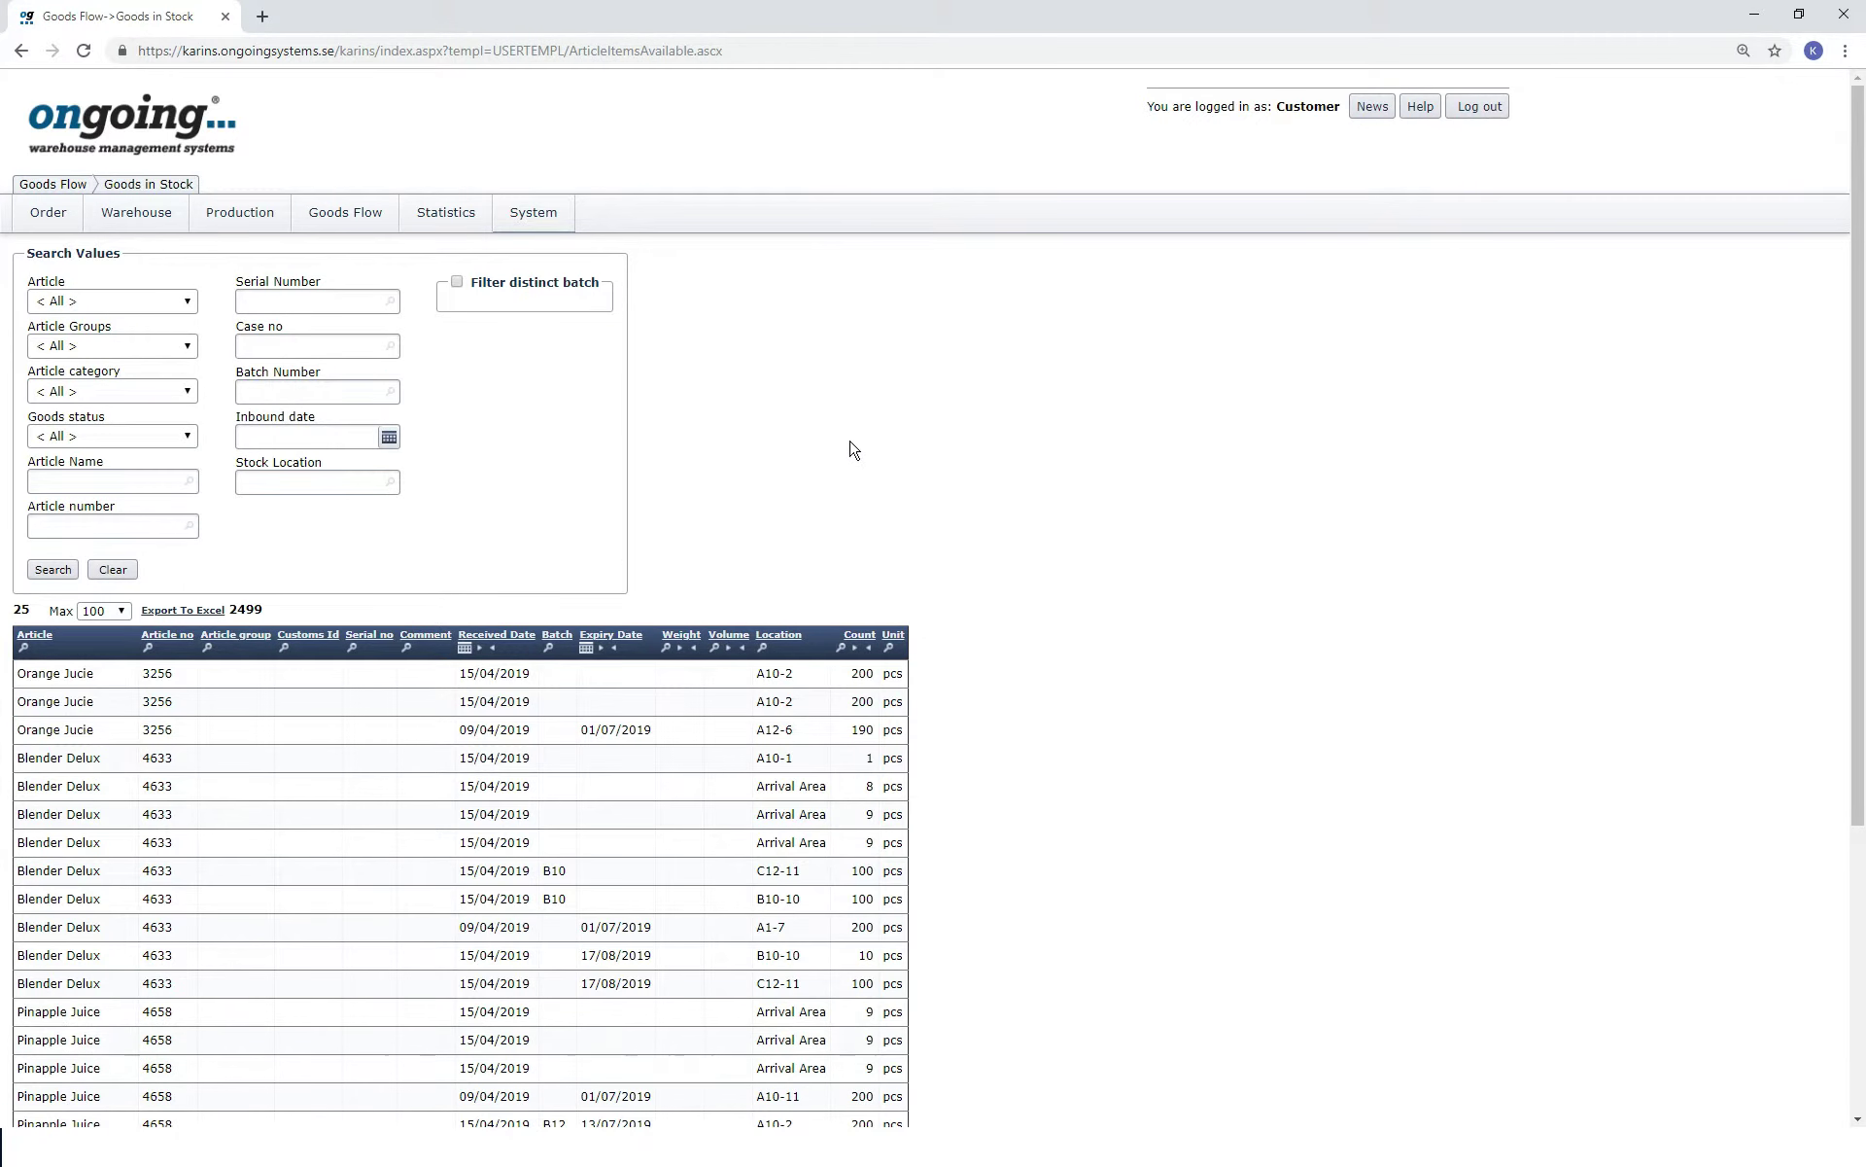
pyautogui.scroll(-3, 853, 442)
pyautogui.scroll(3, 853, 441)
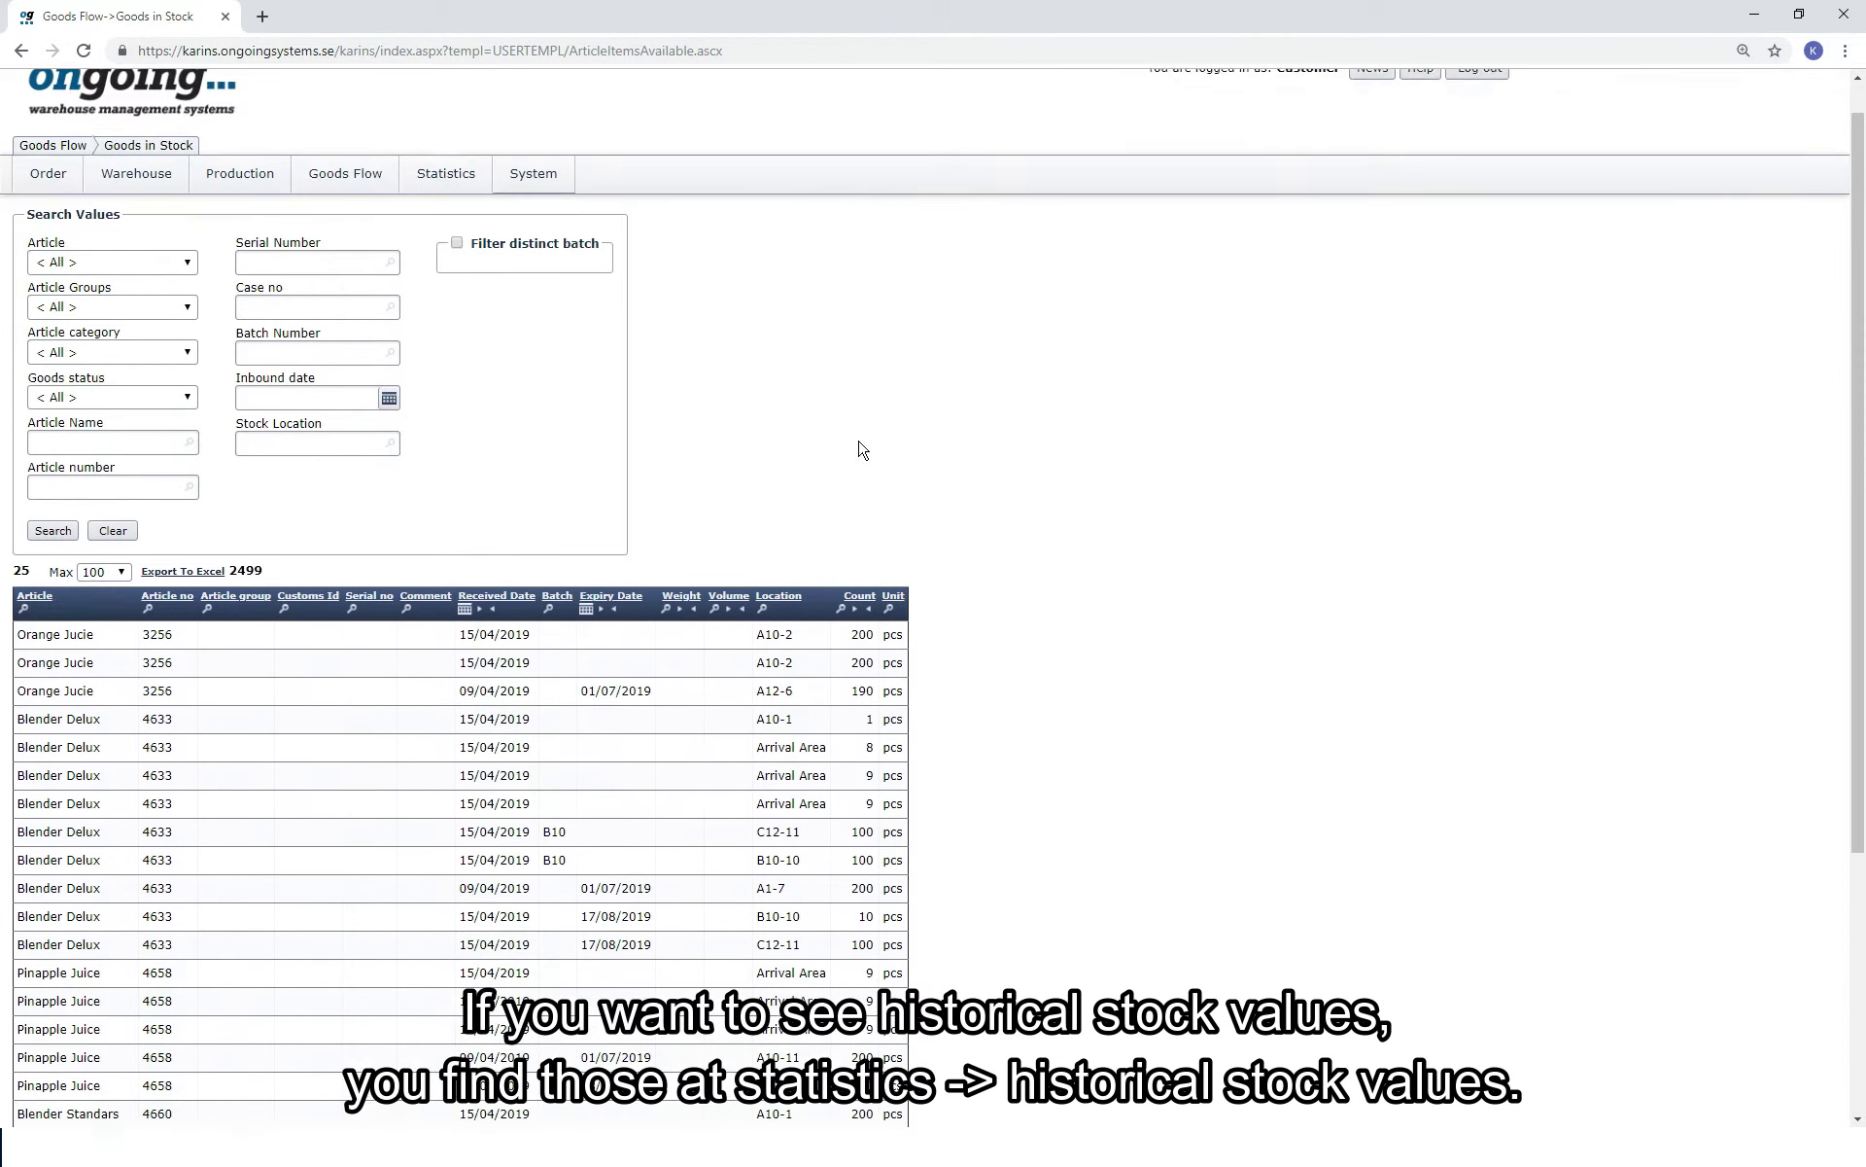
# Run the Historical Stock Balance report for 14/05/2019.
pyautogui.moveTo(433, 229)
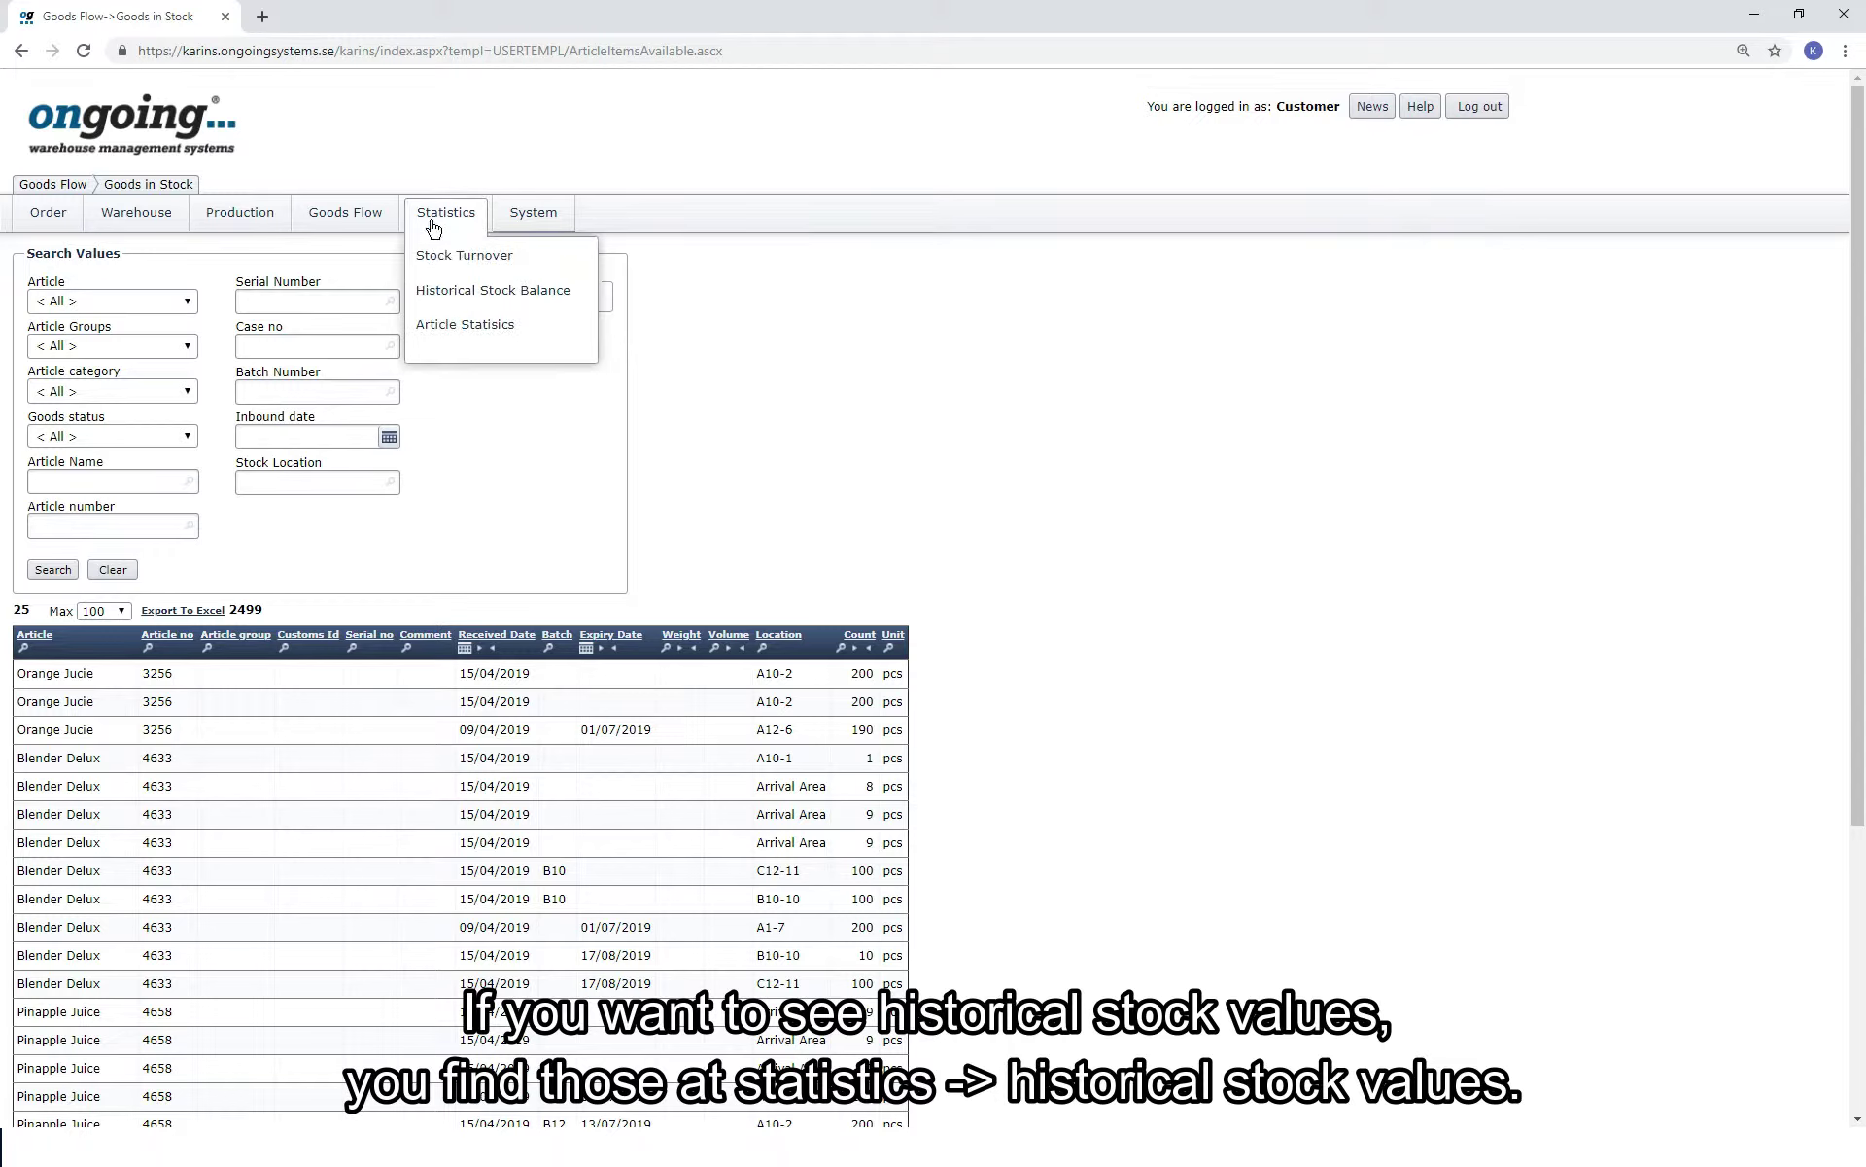
pyautogui.click(438, 298)
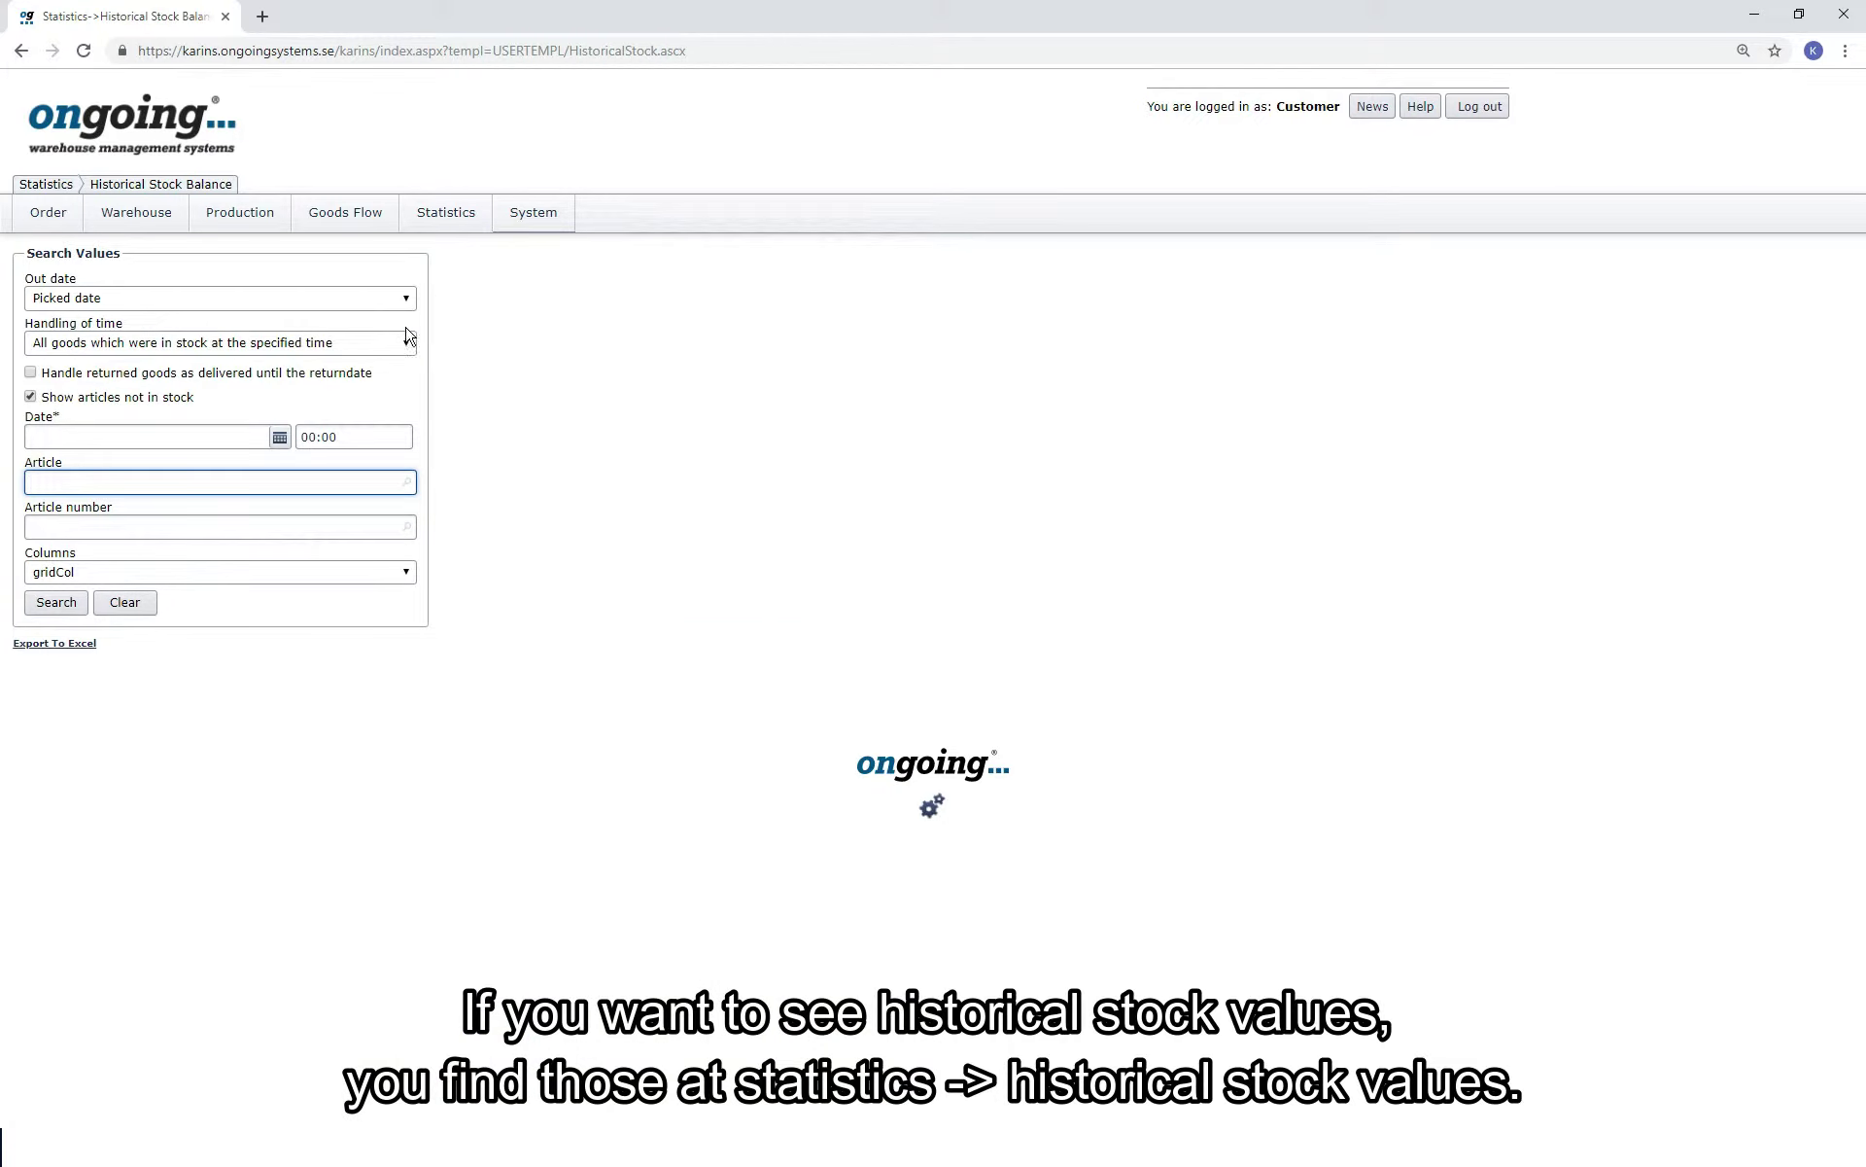
pyautogui.click(279, 438)
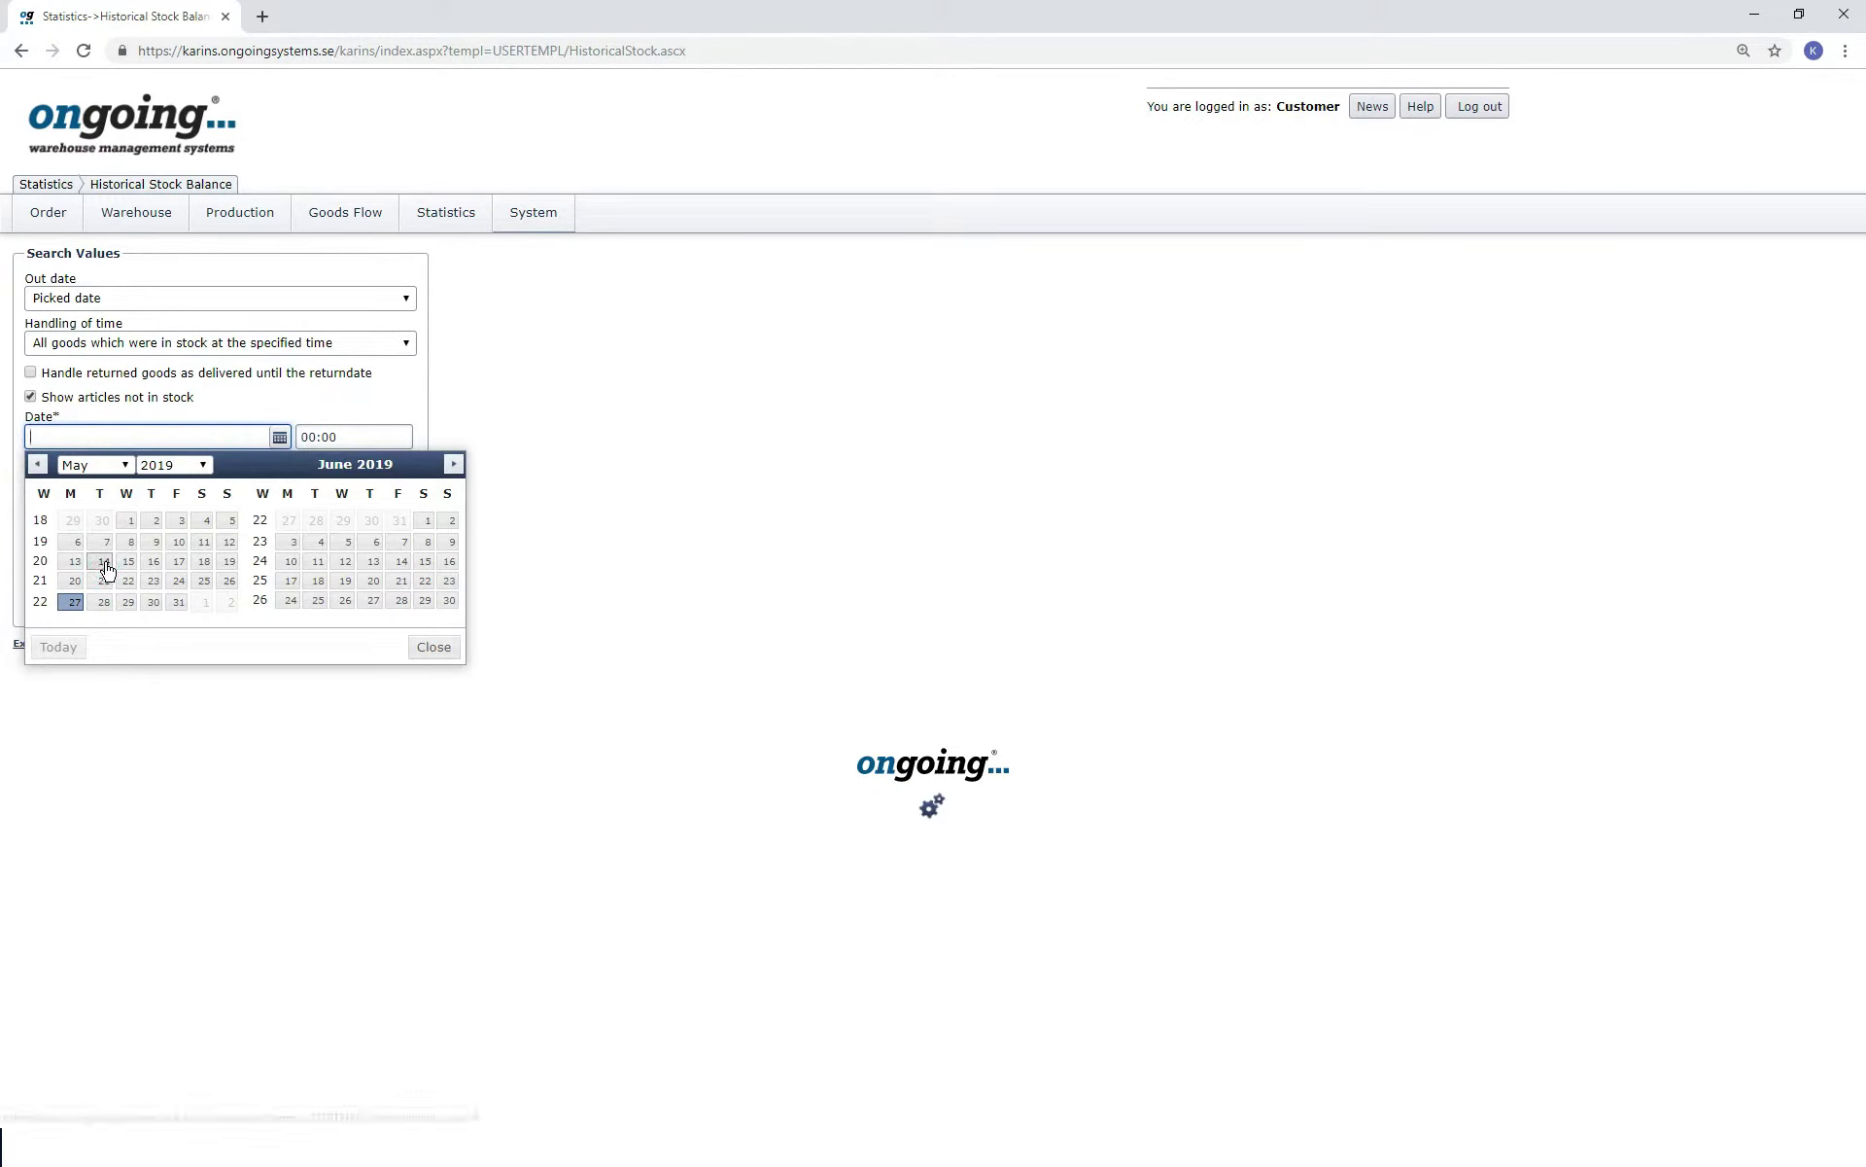
pyautogui.click(104, 562)
pyautogui.click(76, 604)
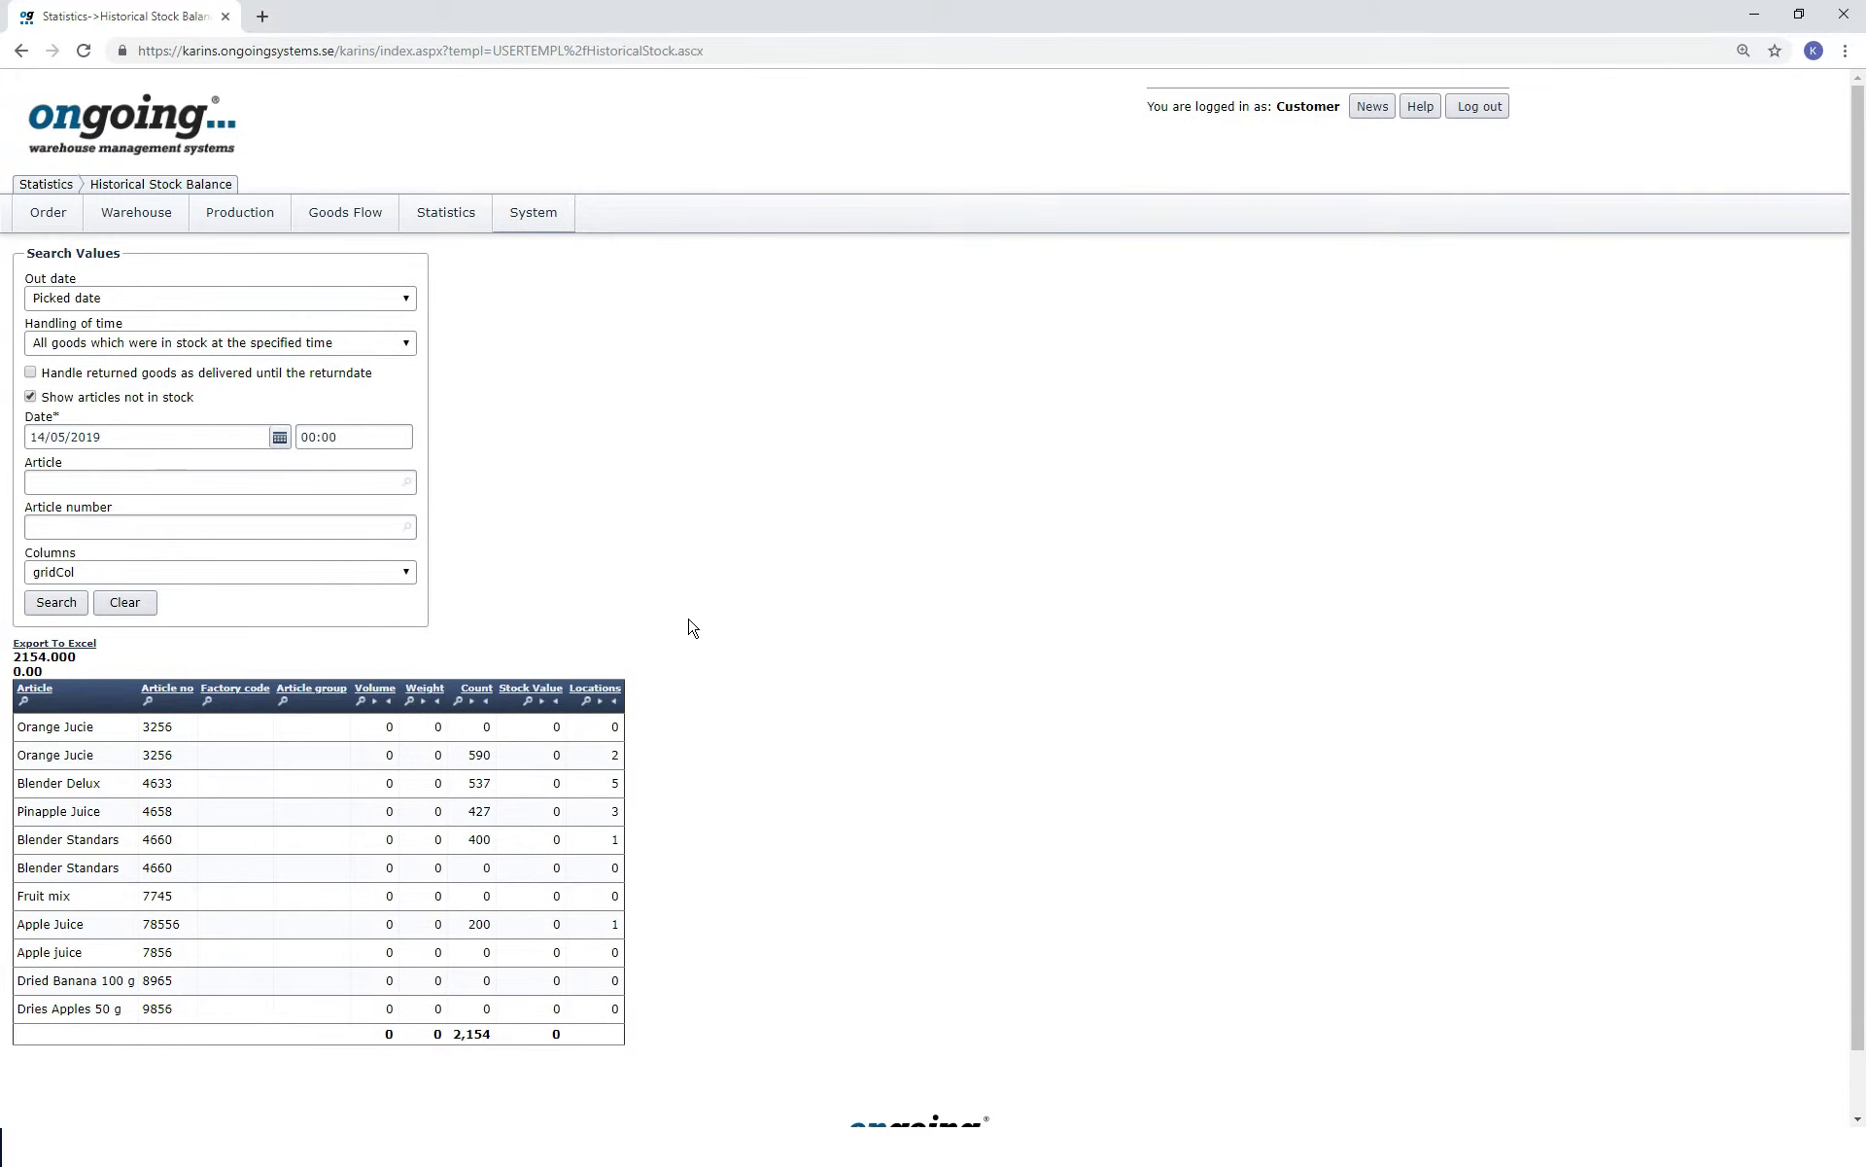
# Start a new order and create a new customer with their name and customer number.
pyautogui.moveTo(70, 218)
pyautogui.click(95, 297)
pyautogui.click(85, 422)
pyautogui.click(460, 180)
pyautogui.press('Tab')
pyautogui.write('123')
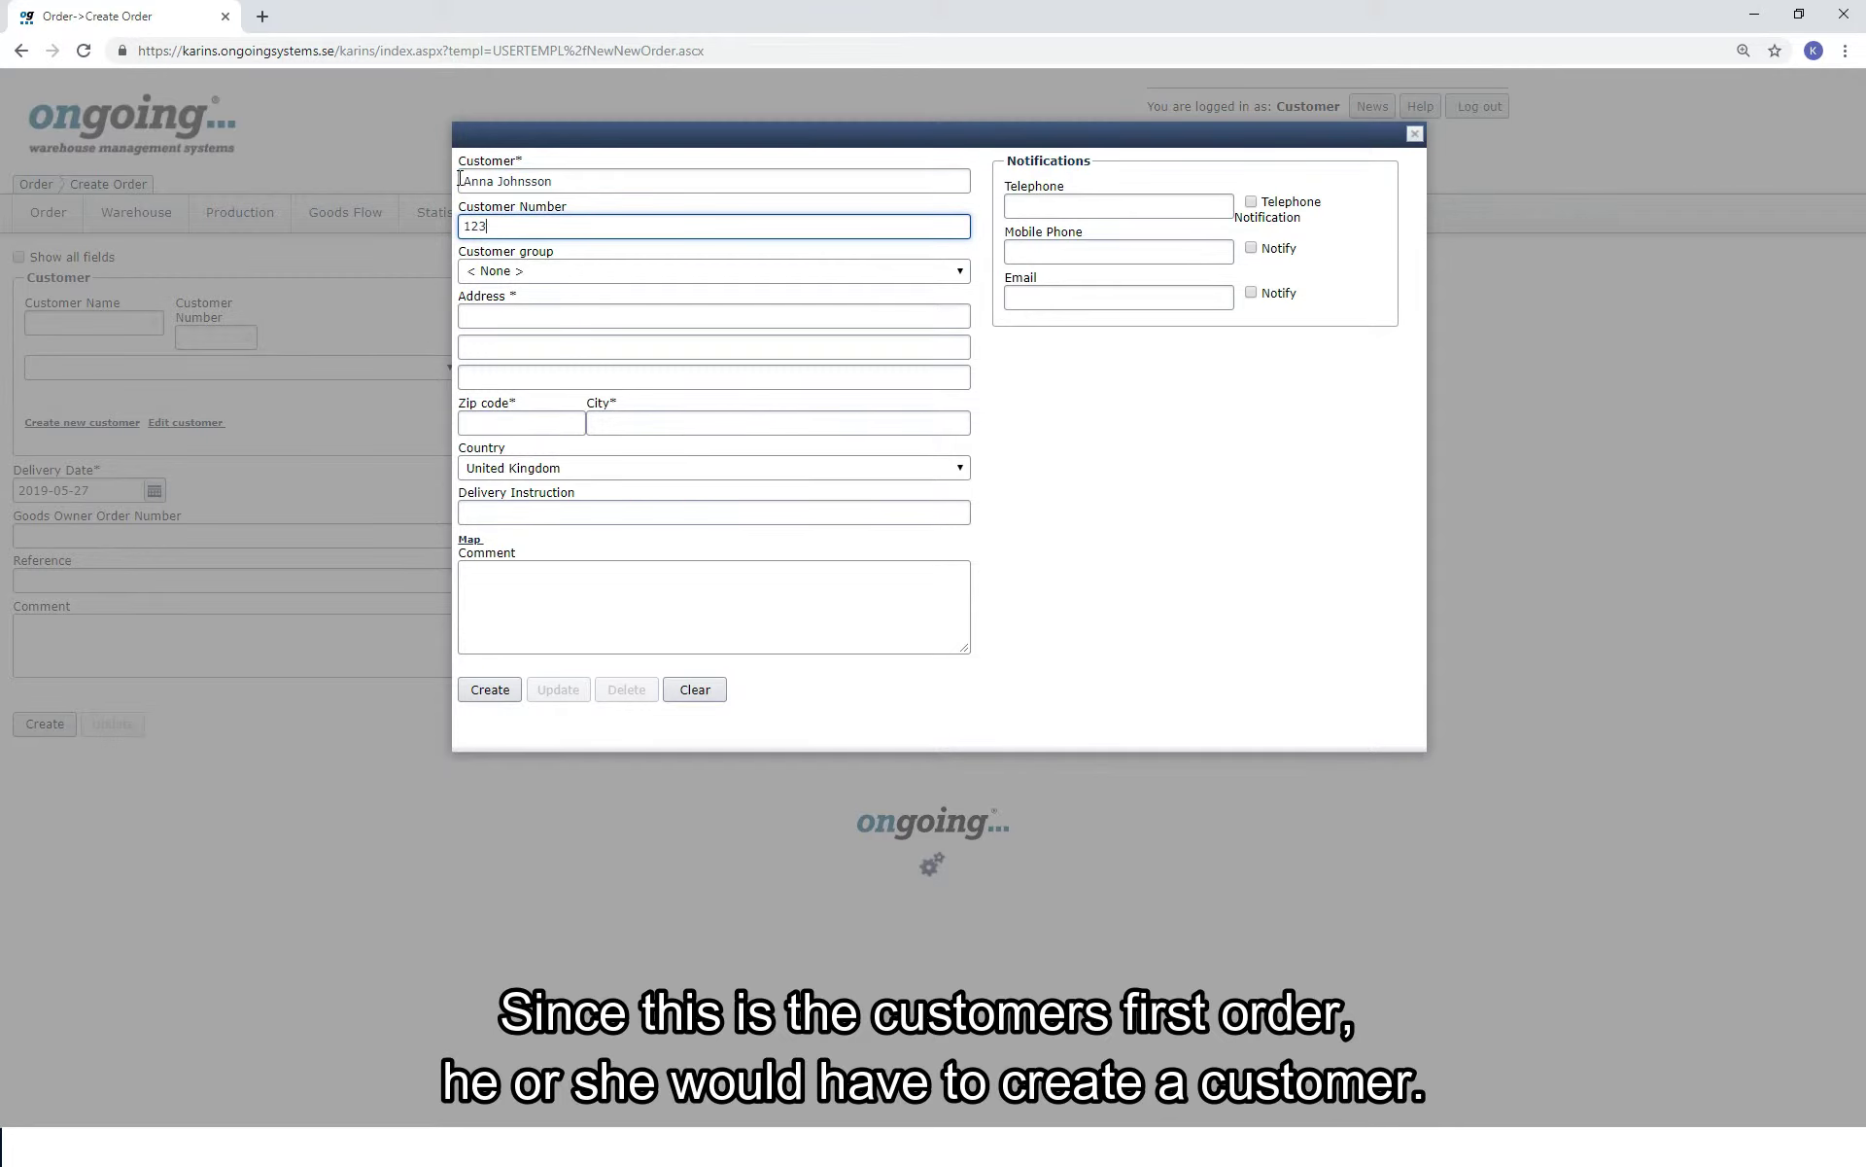
pyautogui.write('4')
pyautogui.press('Tab')
pyautogui.press('Tab')
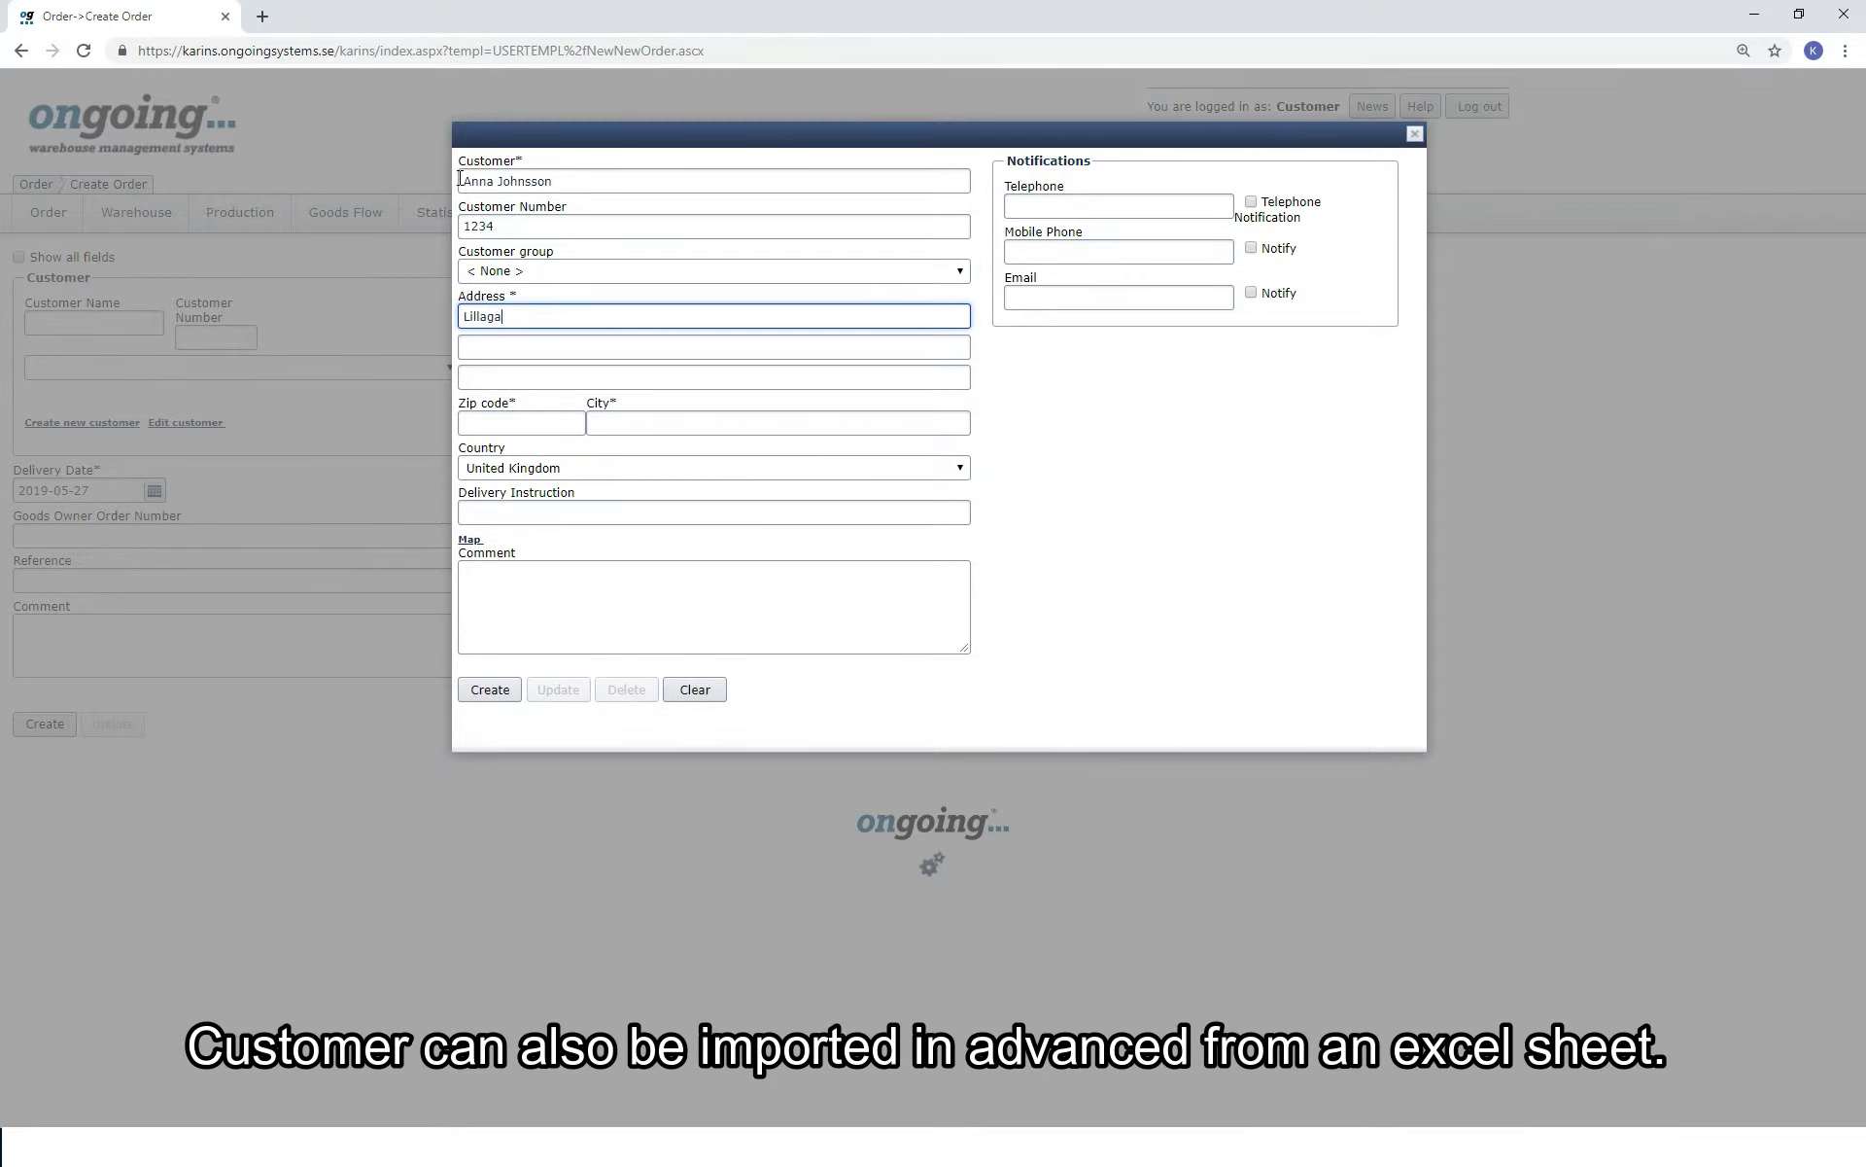
# Fill in the customer's zip code and city, and set the country to Sweden.
pyautogui.press('Tab')
pyautogui.press('Tab')
pyautogui.press('Tab')
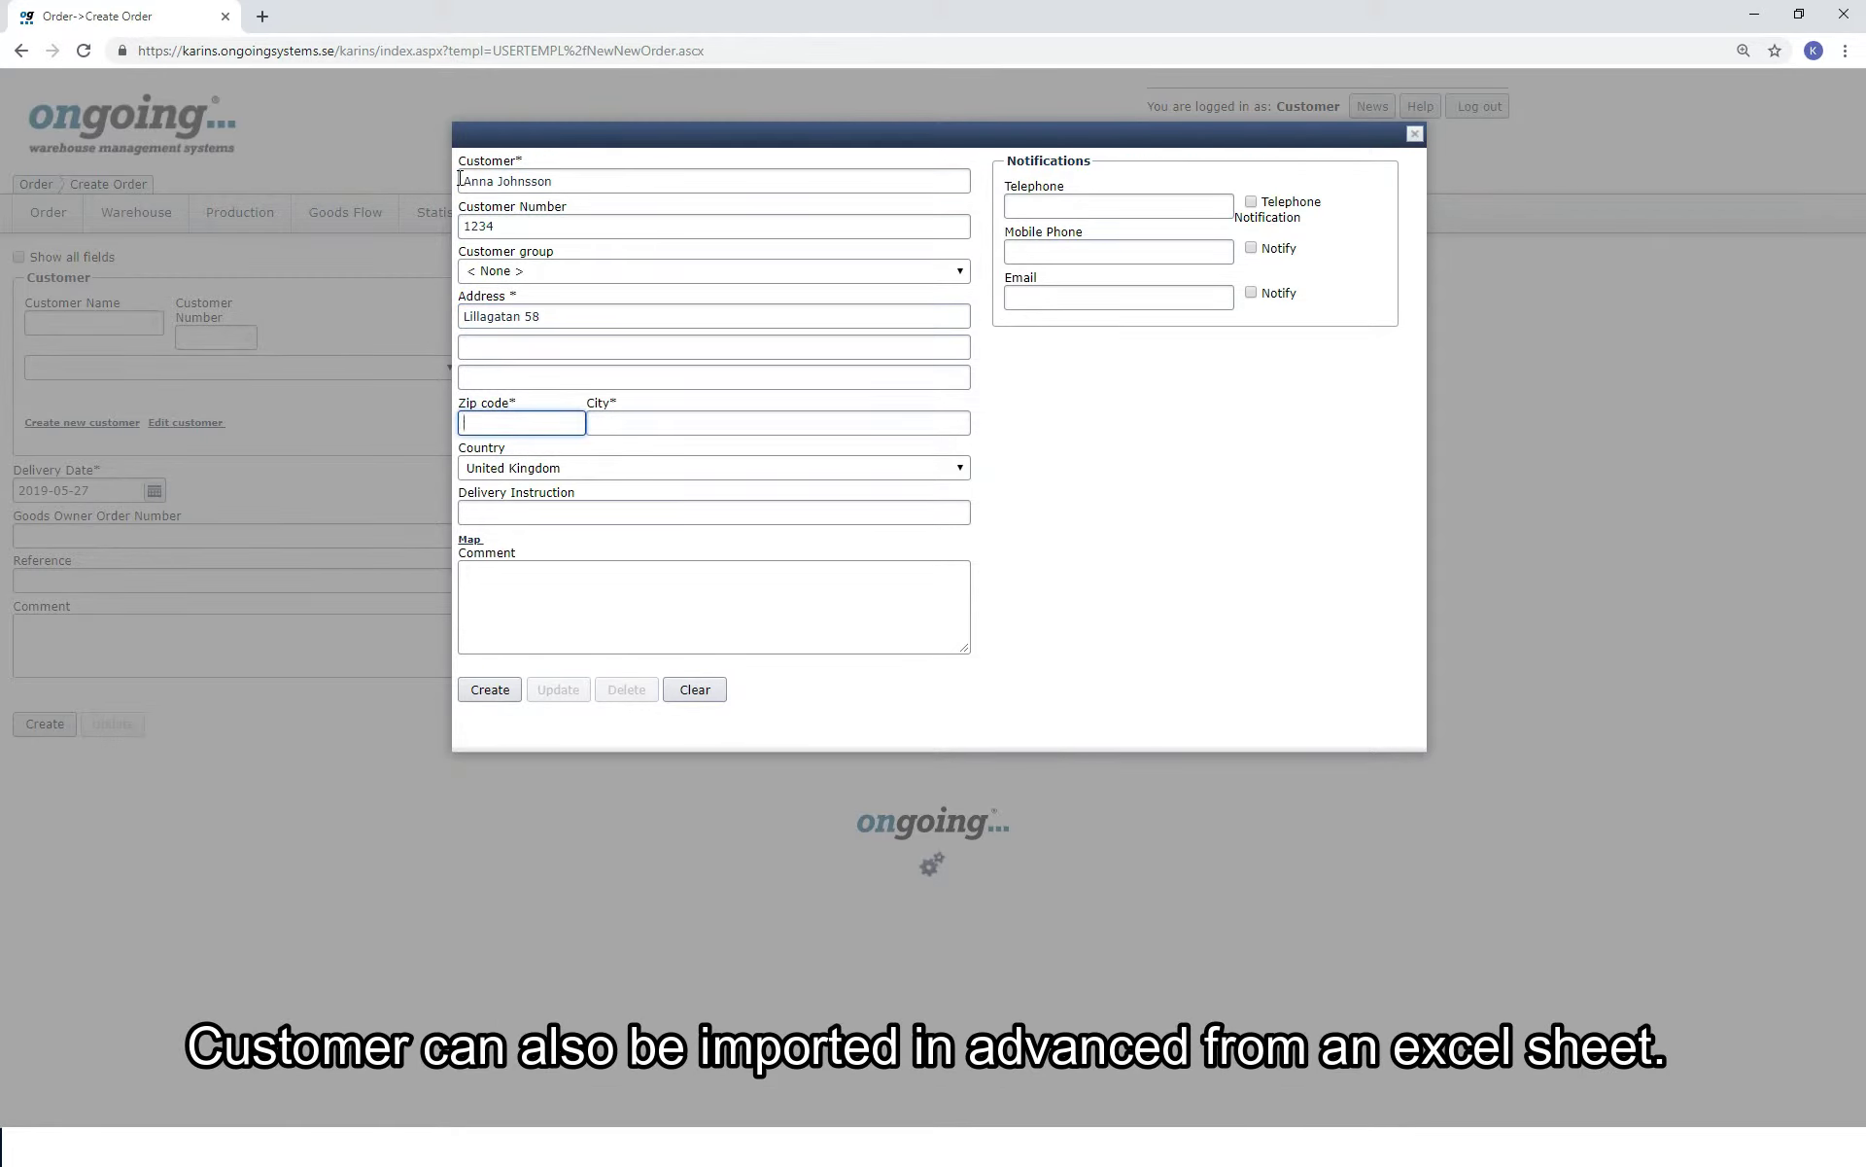
pyautogui.write('41262')
pyautogui.press('Tab')
pyautogui.write('Göteb')
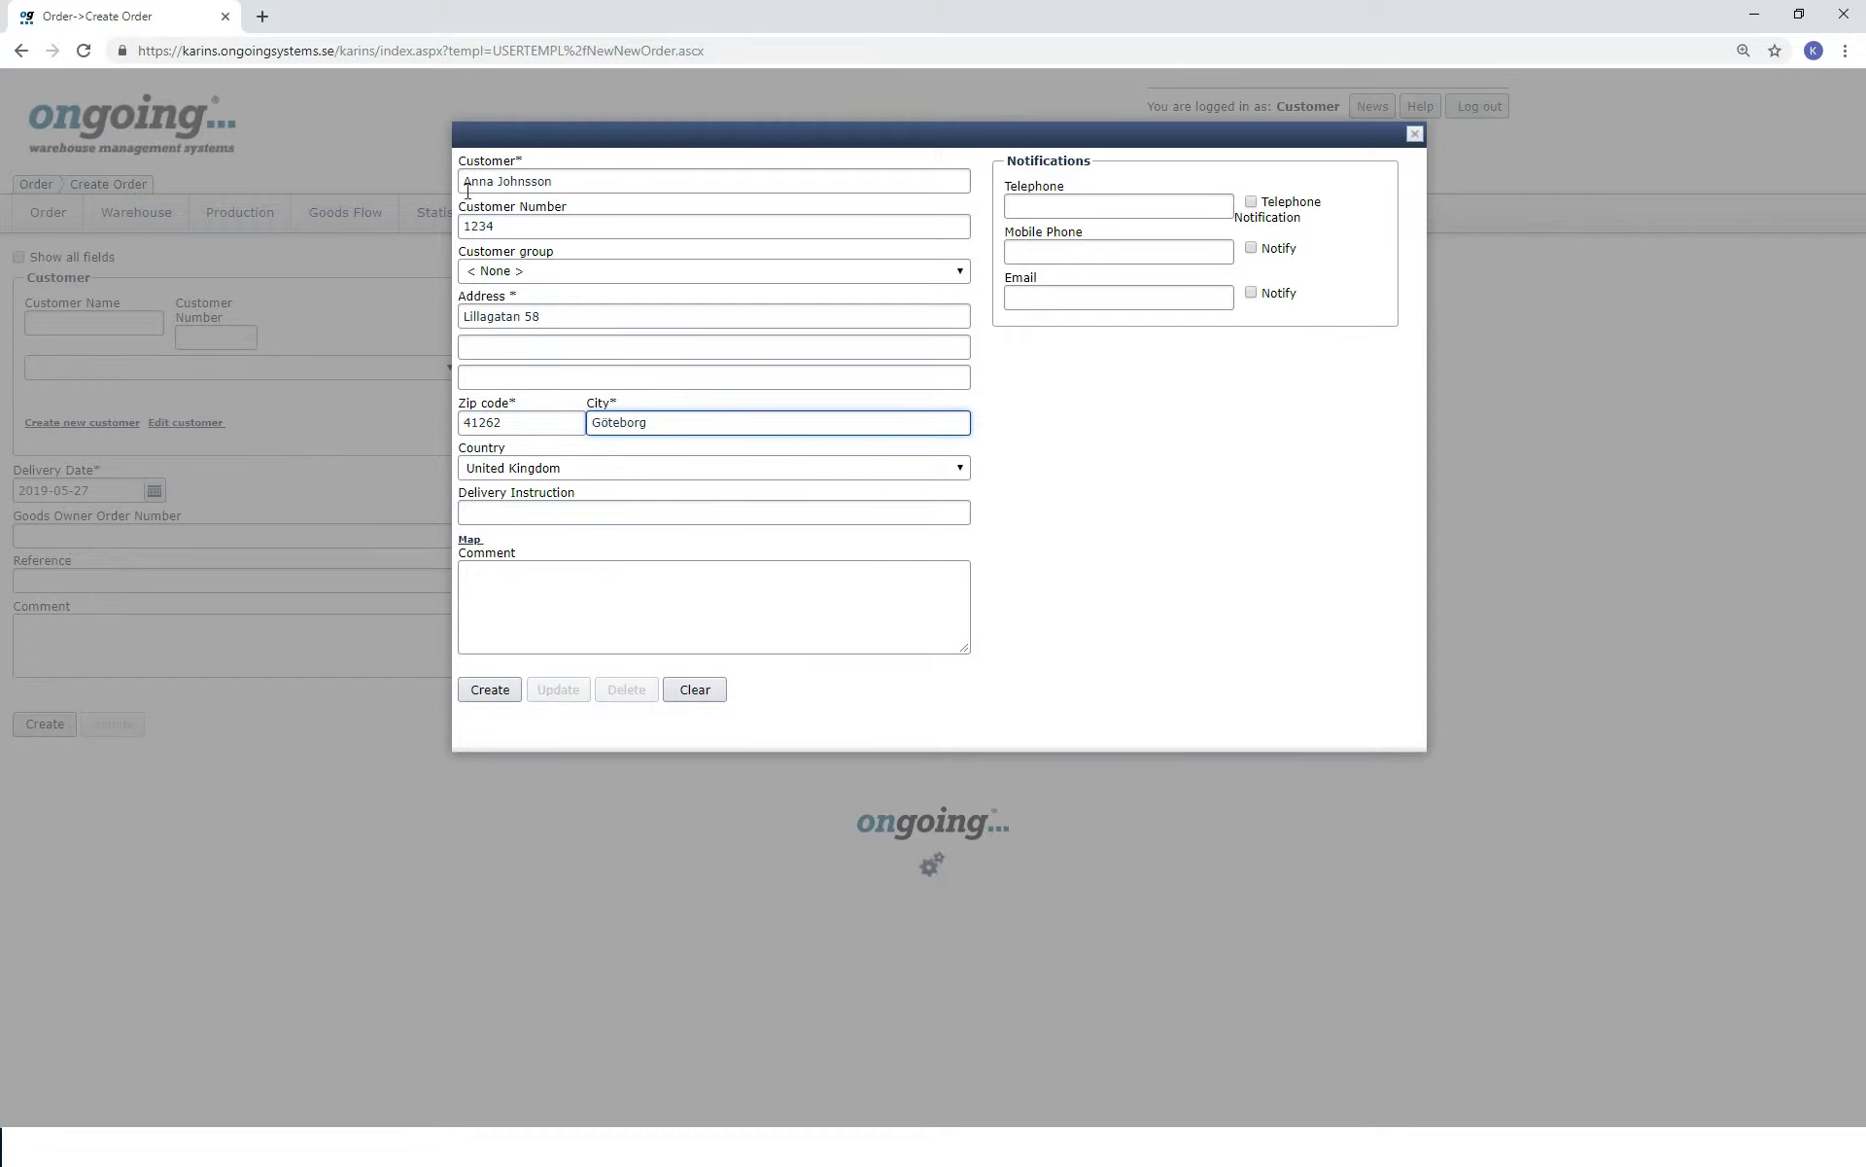
pyautogui.click(959, 469)
pyautogui.scroll(7, 908, 717)
pyautogui.scroll(-2, 692, 1050)
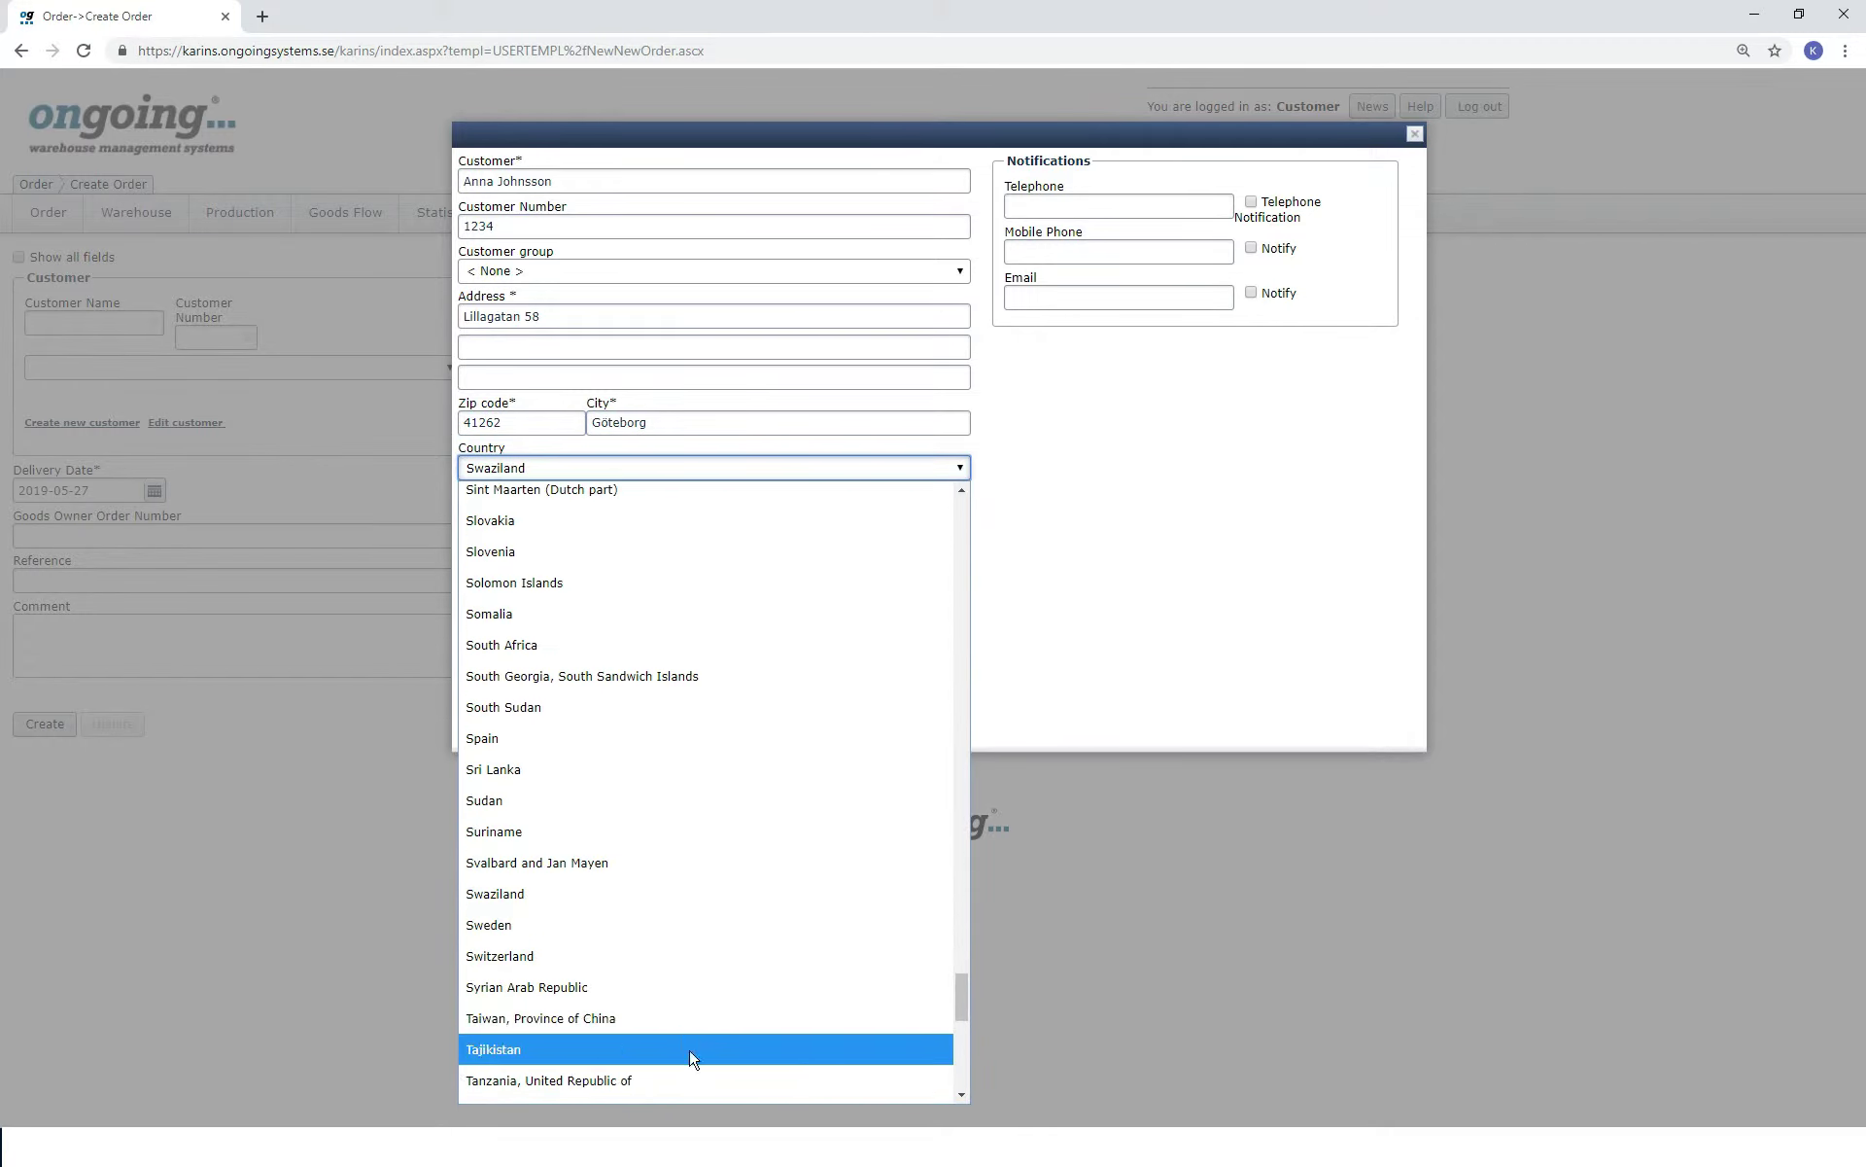
pyautogui.click(638, 931)
# Attach the customer, enter the goods owner order number, and keep Sender Pay with TNT 09:00 Express (Domestic).
pyautogui.click(498, 694)
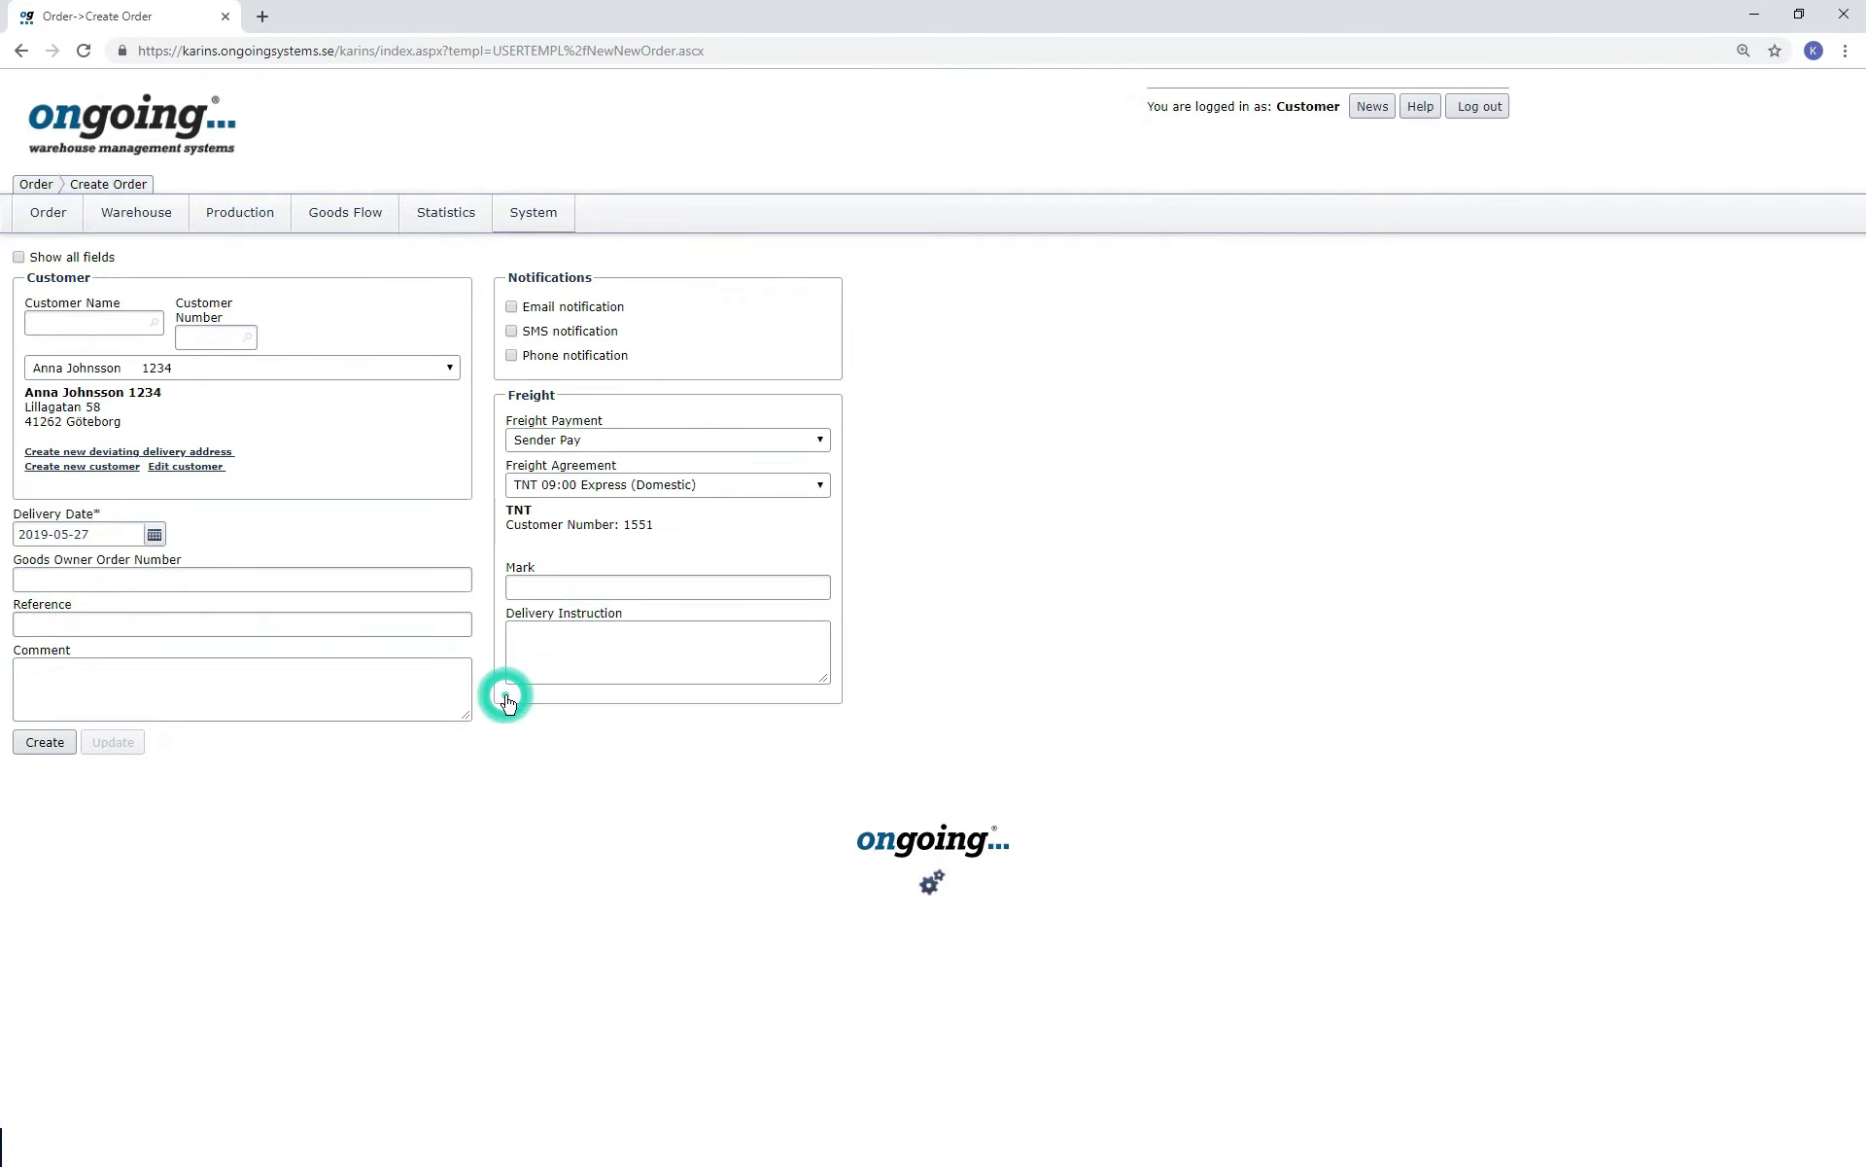
pyautogui.click(449, 581)
pyautogui.write('122')
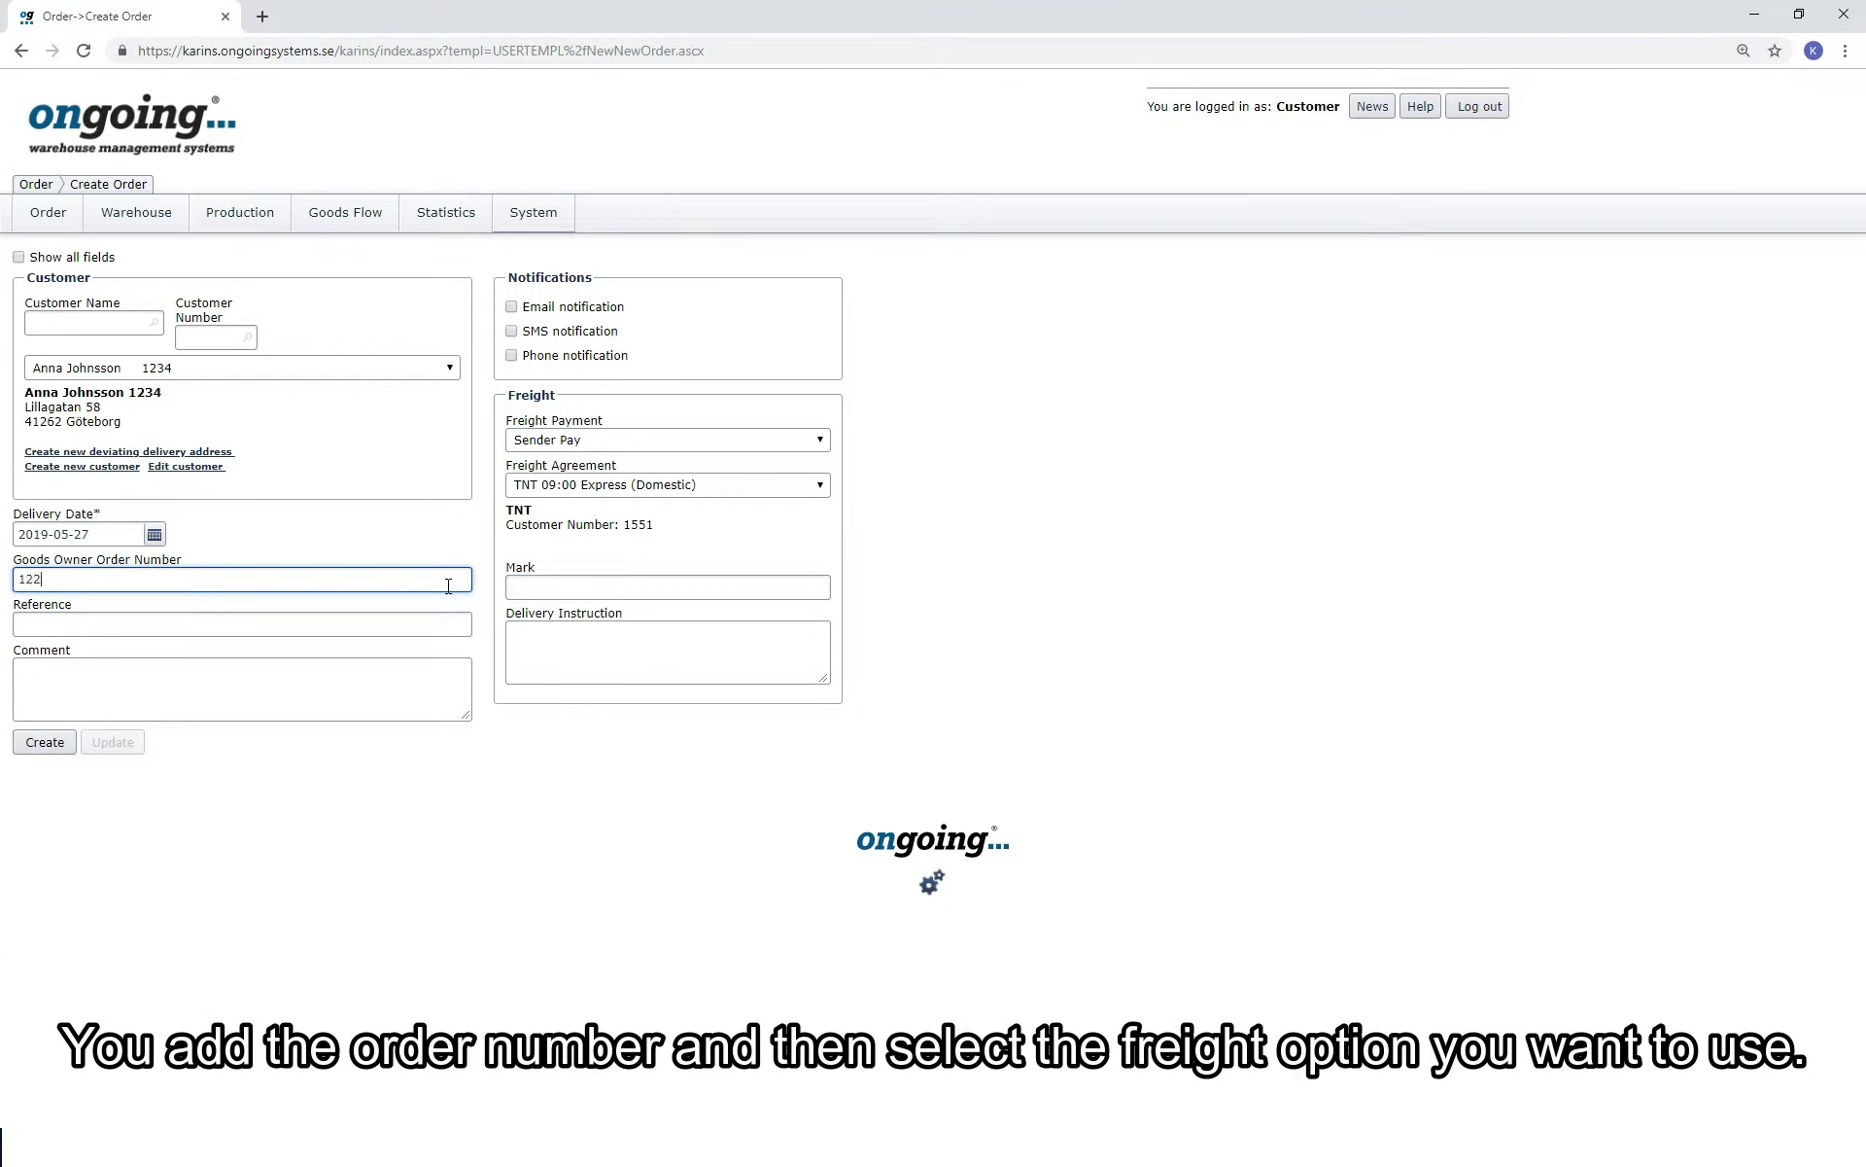
pyautogui.write('1')
pyautogui.click(819, 440)
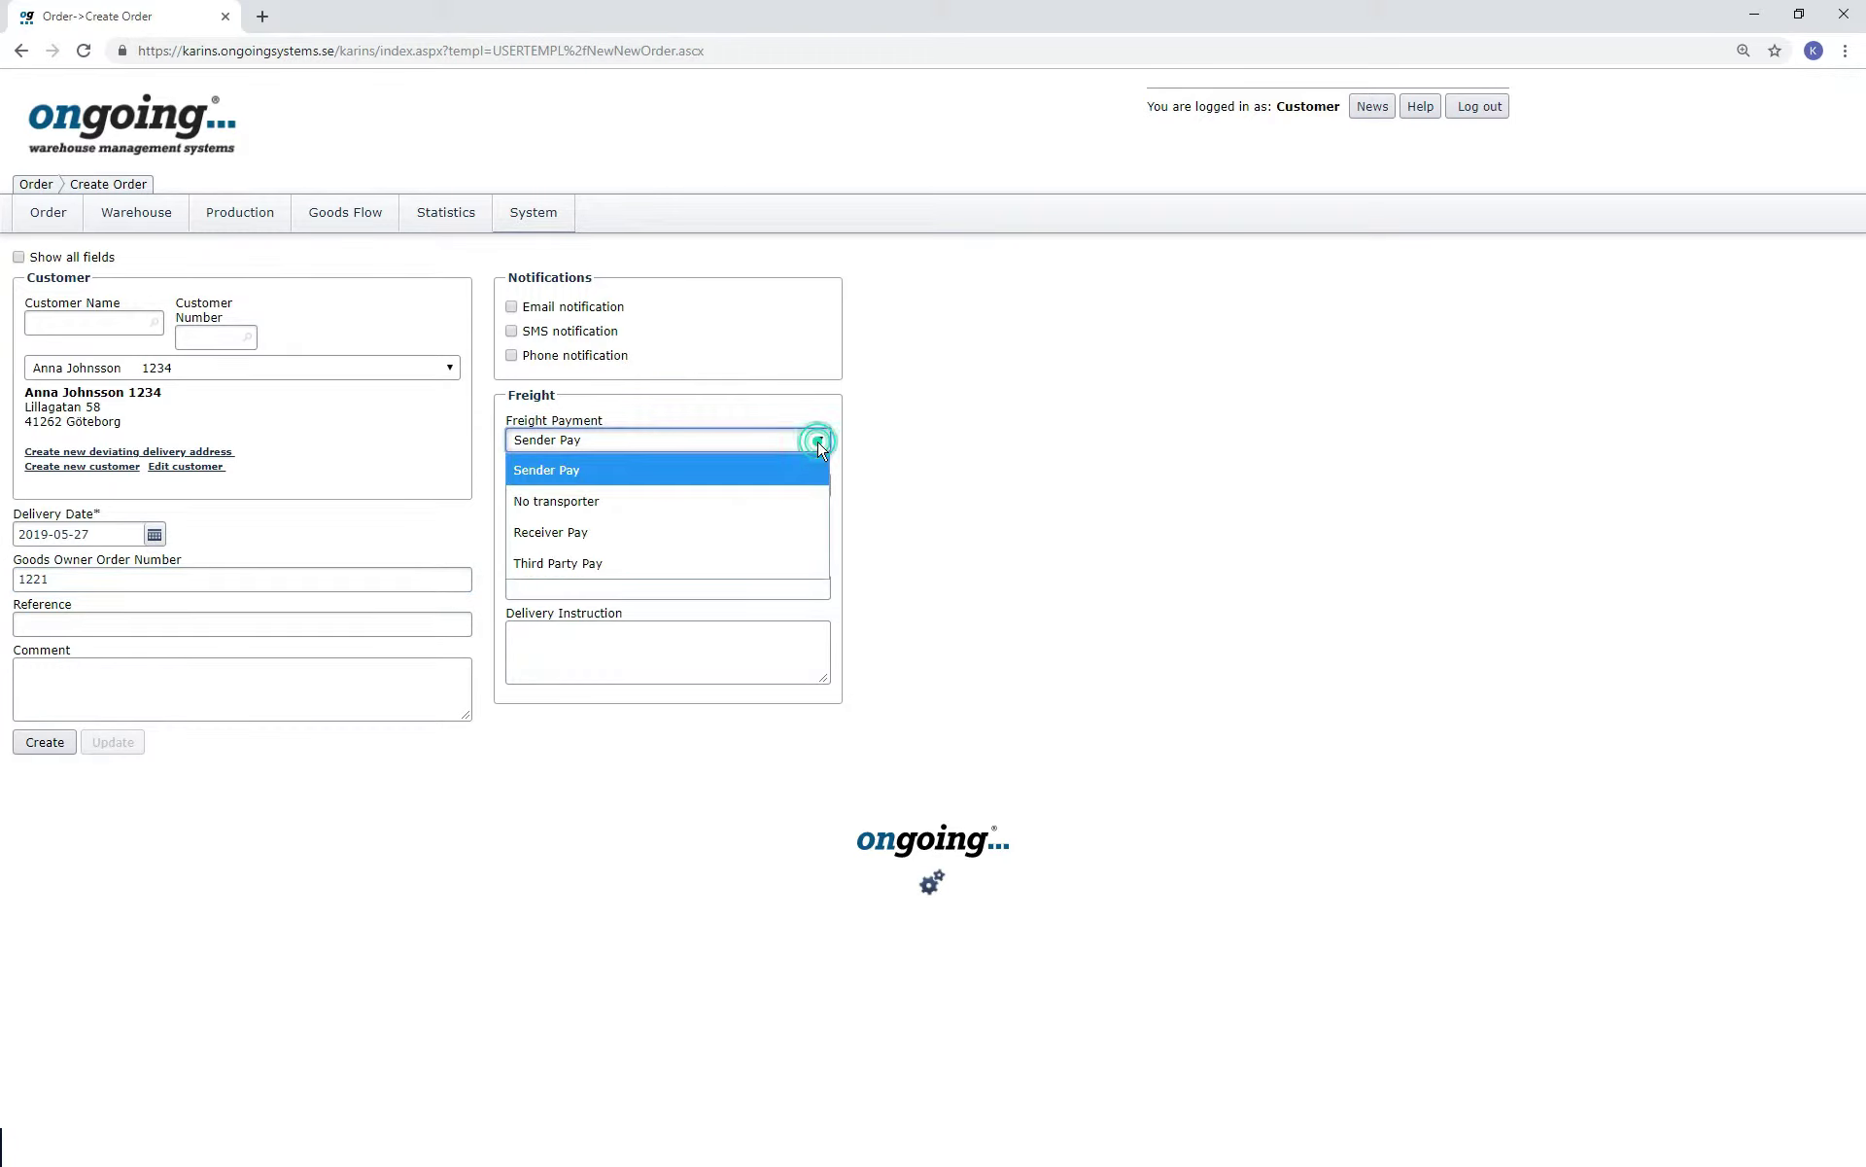
pyautogui.click(819, 442)
pyautogui.click(820, 485)
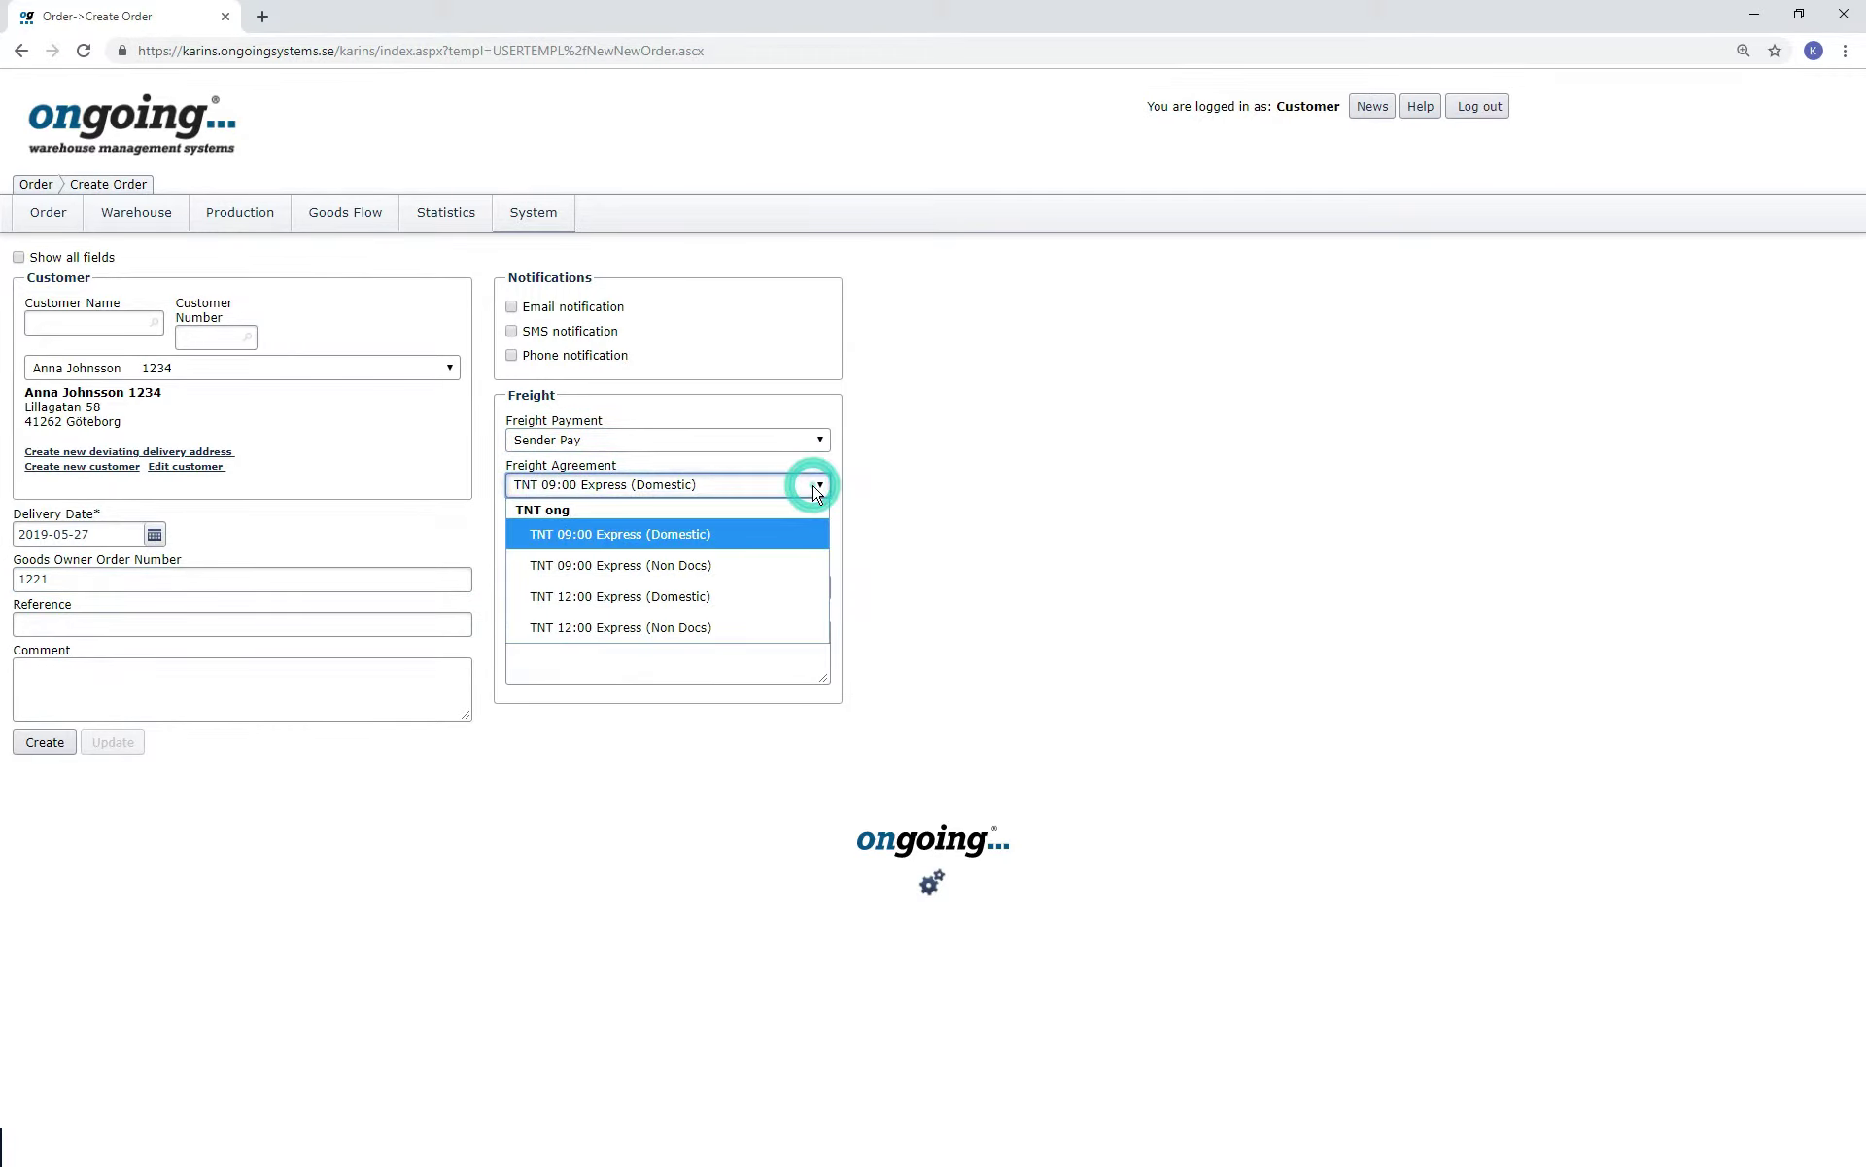
pyautogui.click(820, 485)
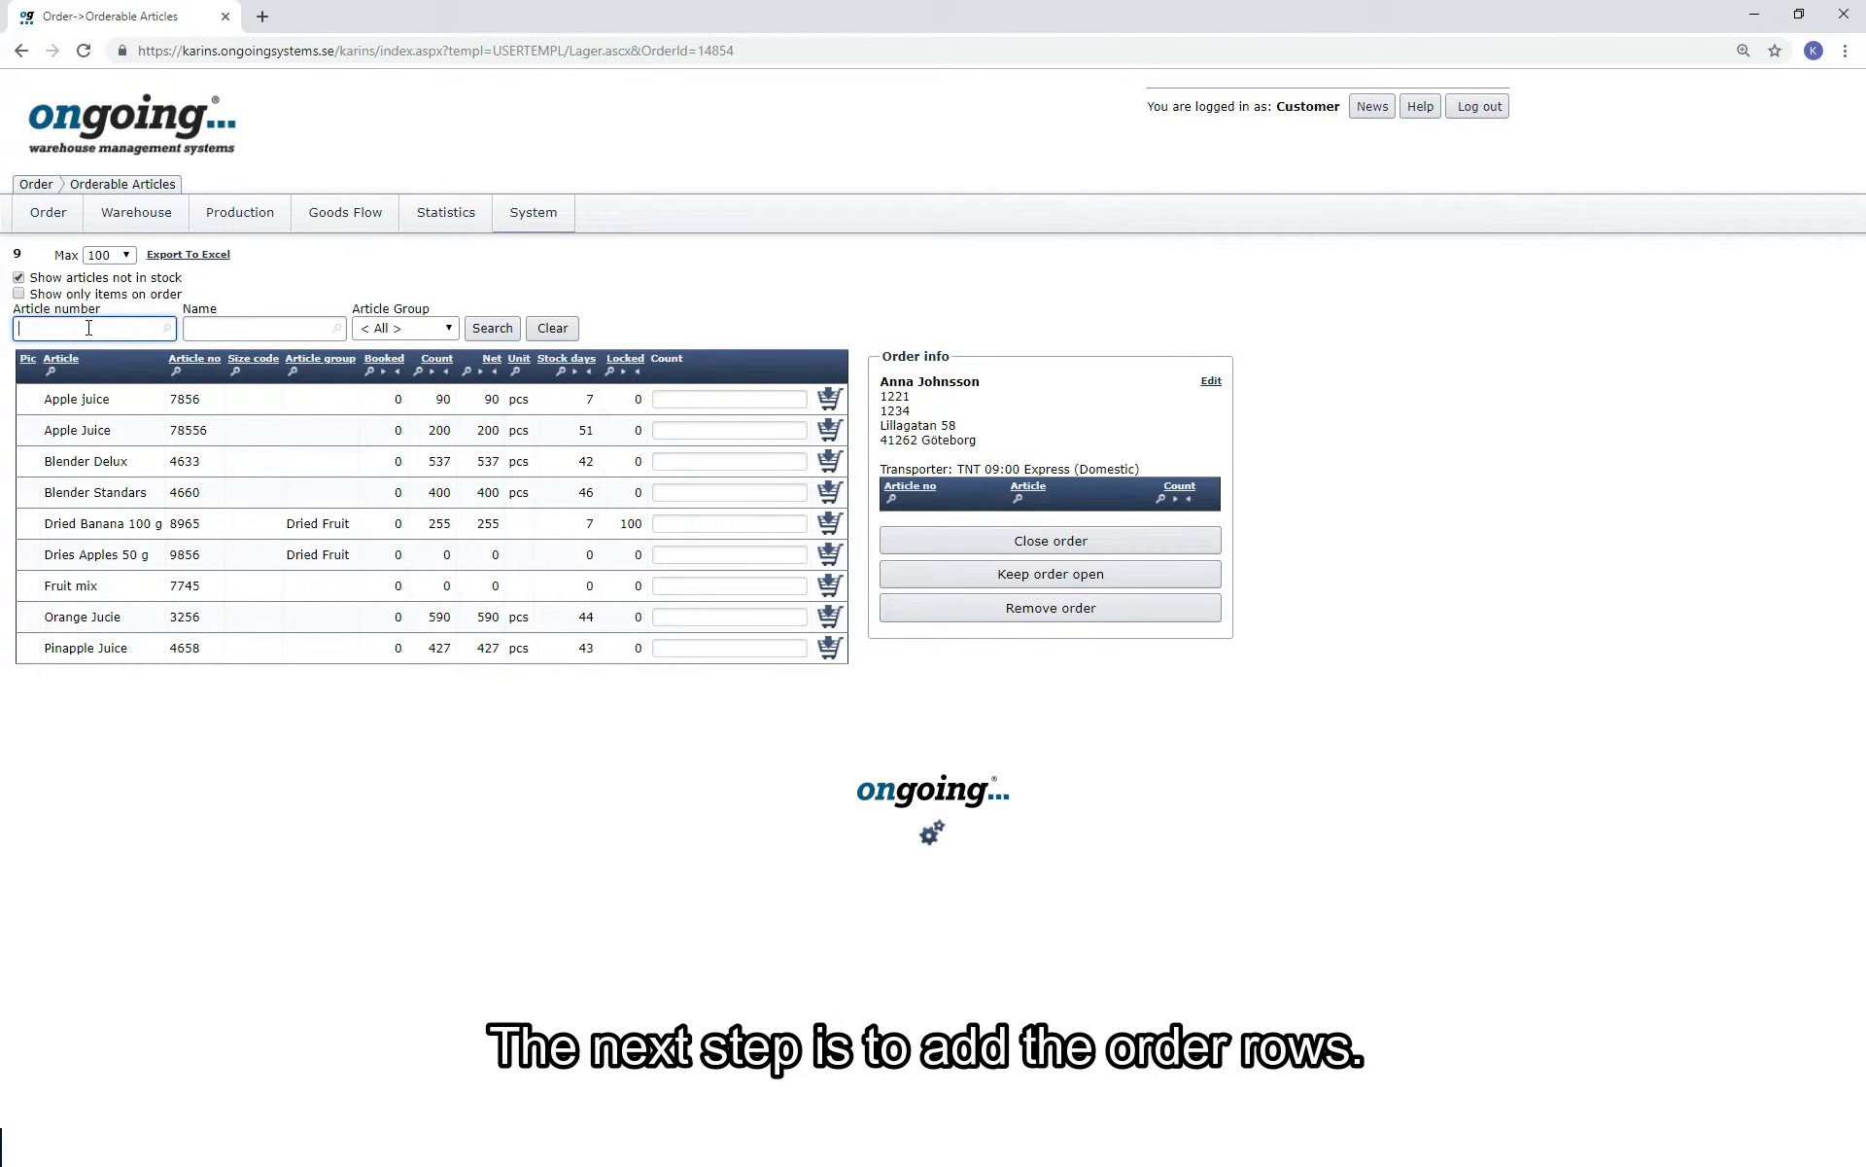
# Try the article number search, Article column filter and Dried Fruit group filter, then reset them.
pyautogui.write('66')
pyautogui.click(491, 328)
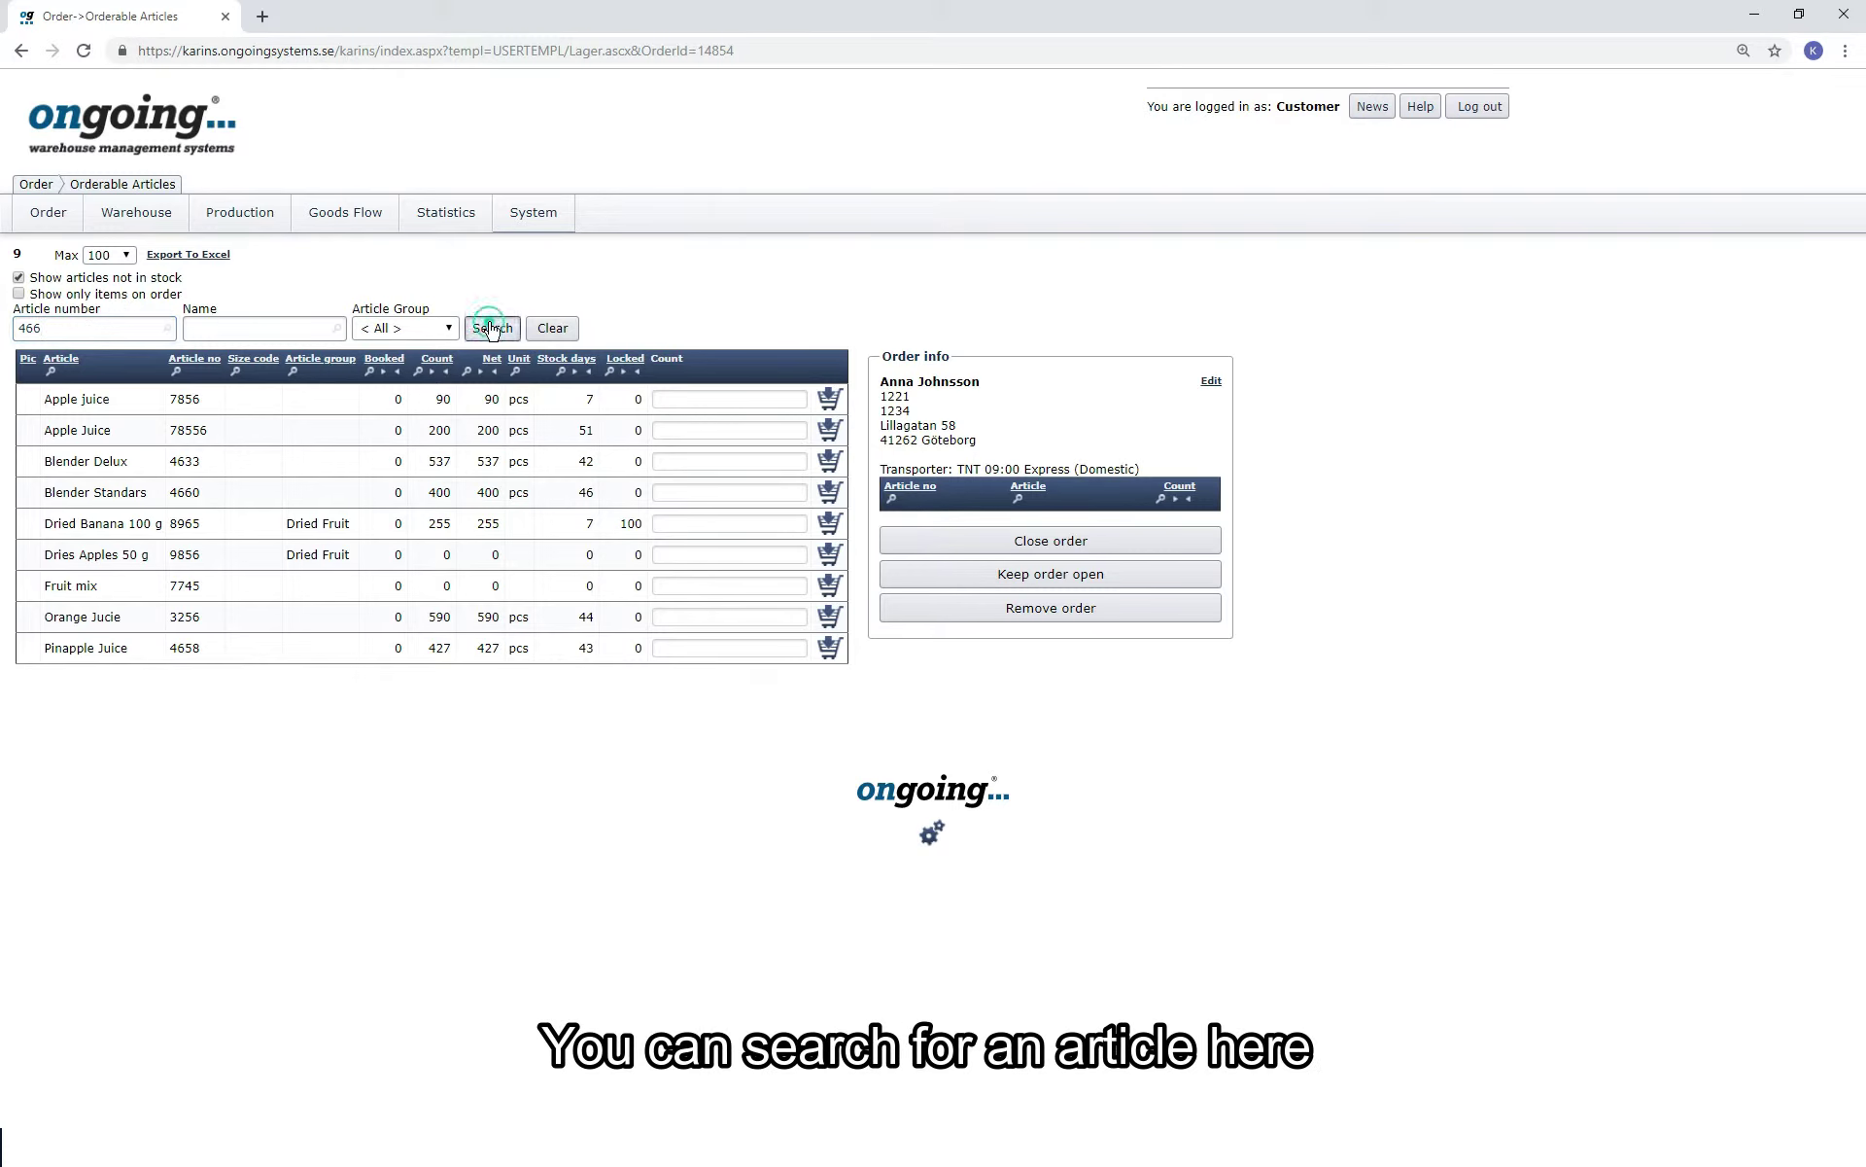
pyautogui.doubleClick(102, 328)
pyautogui.press('BackSpace')
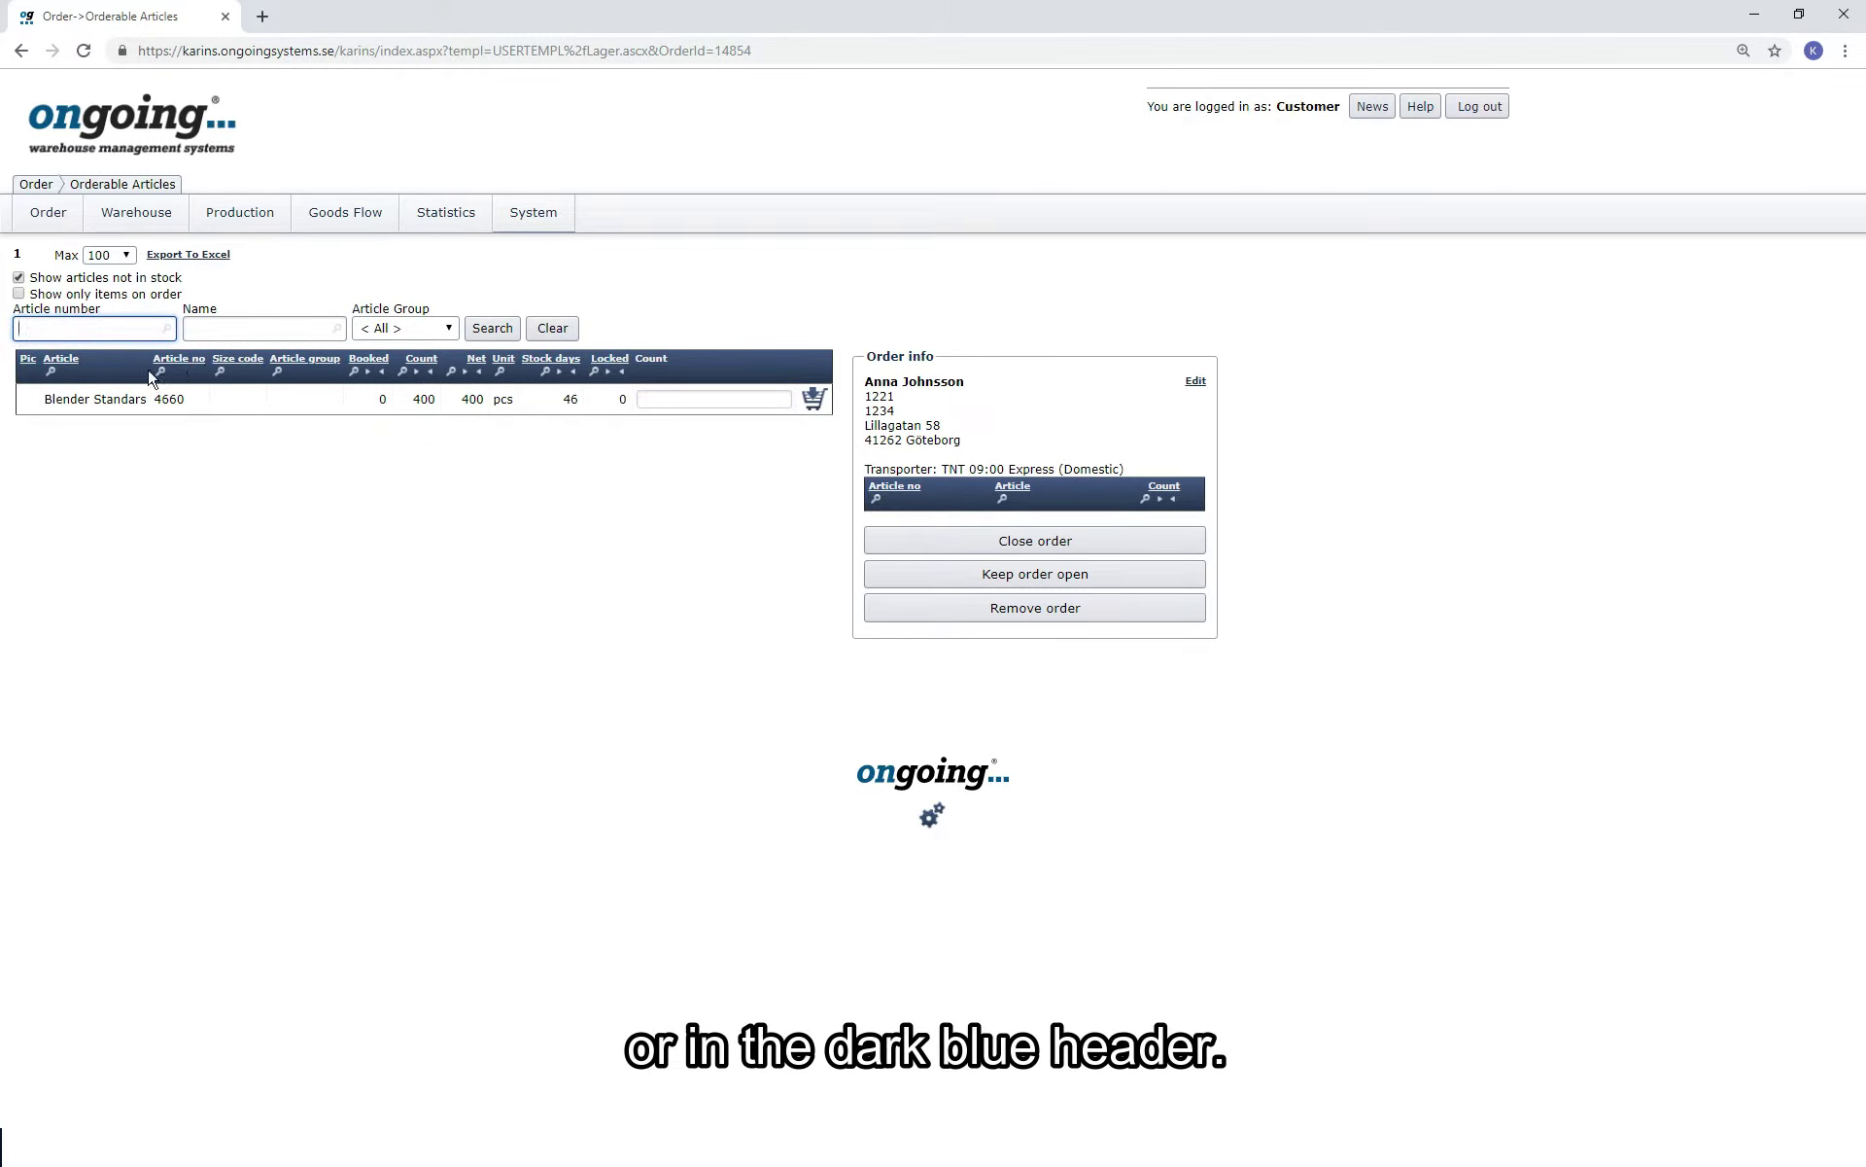
pyautogui.click(50, 372)
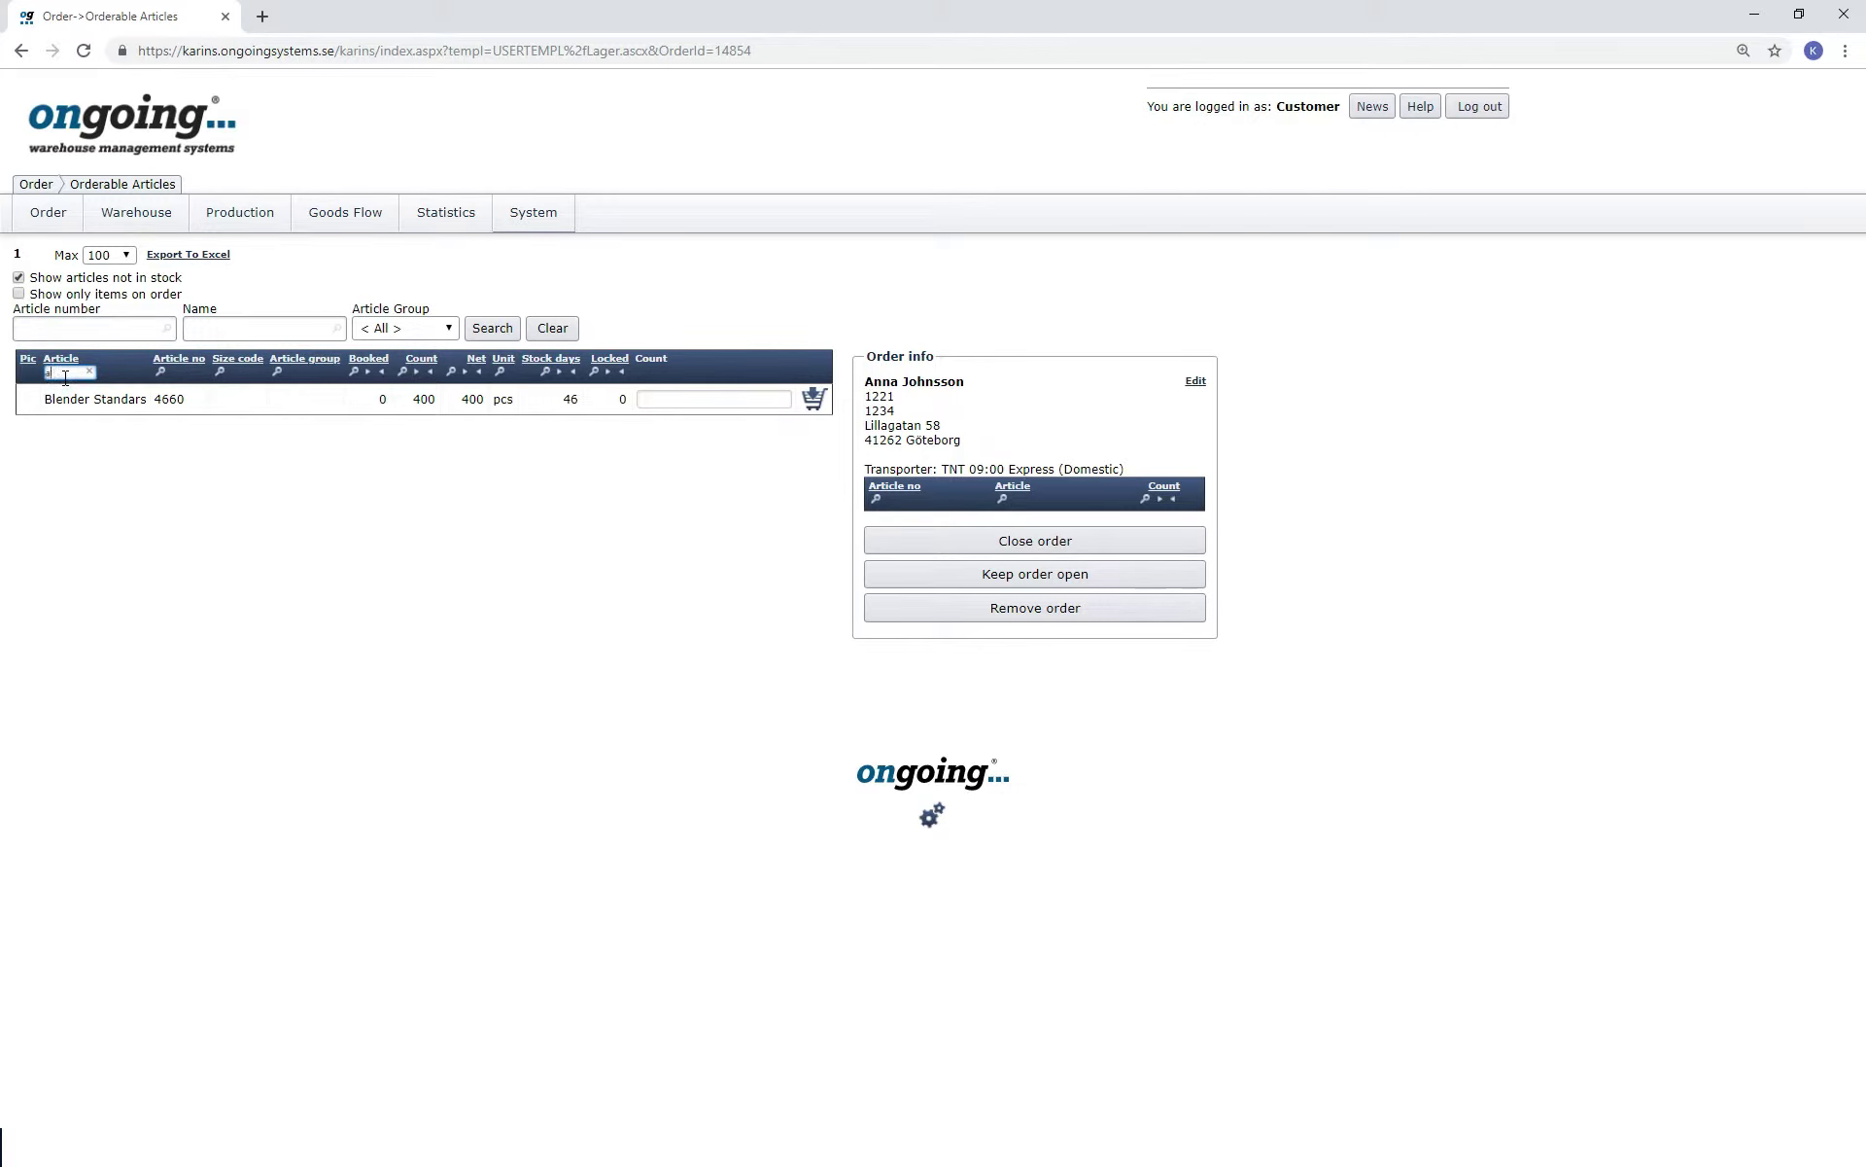
pyautogui.press('Return')
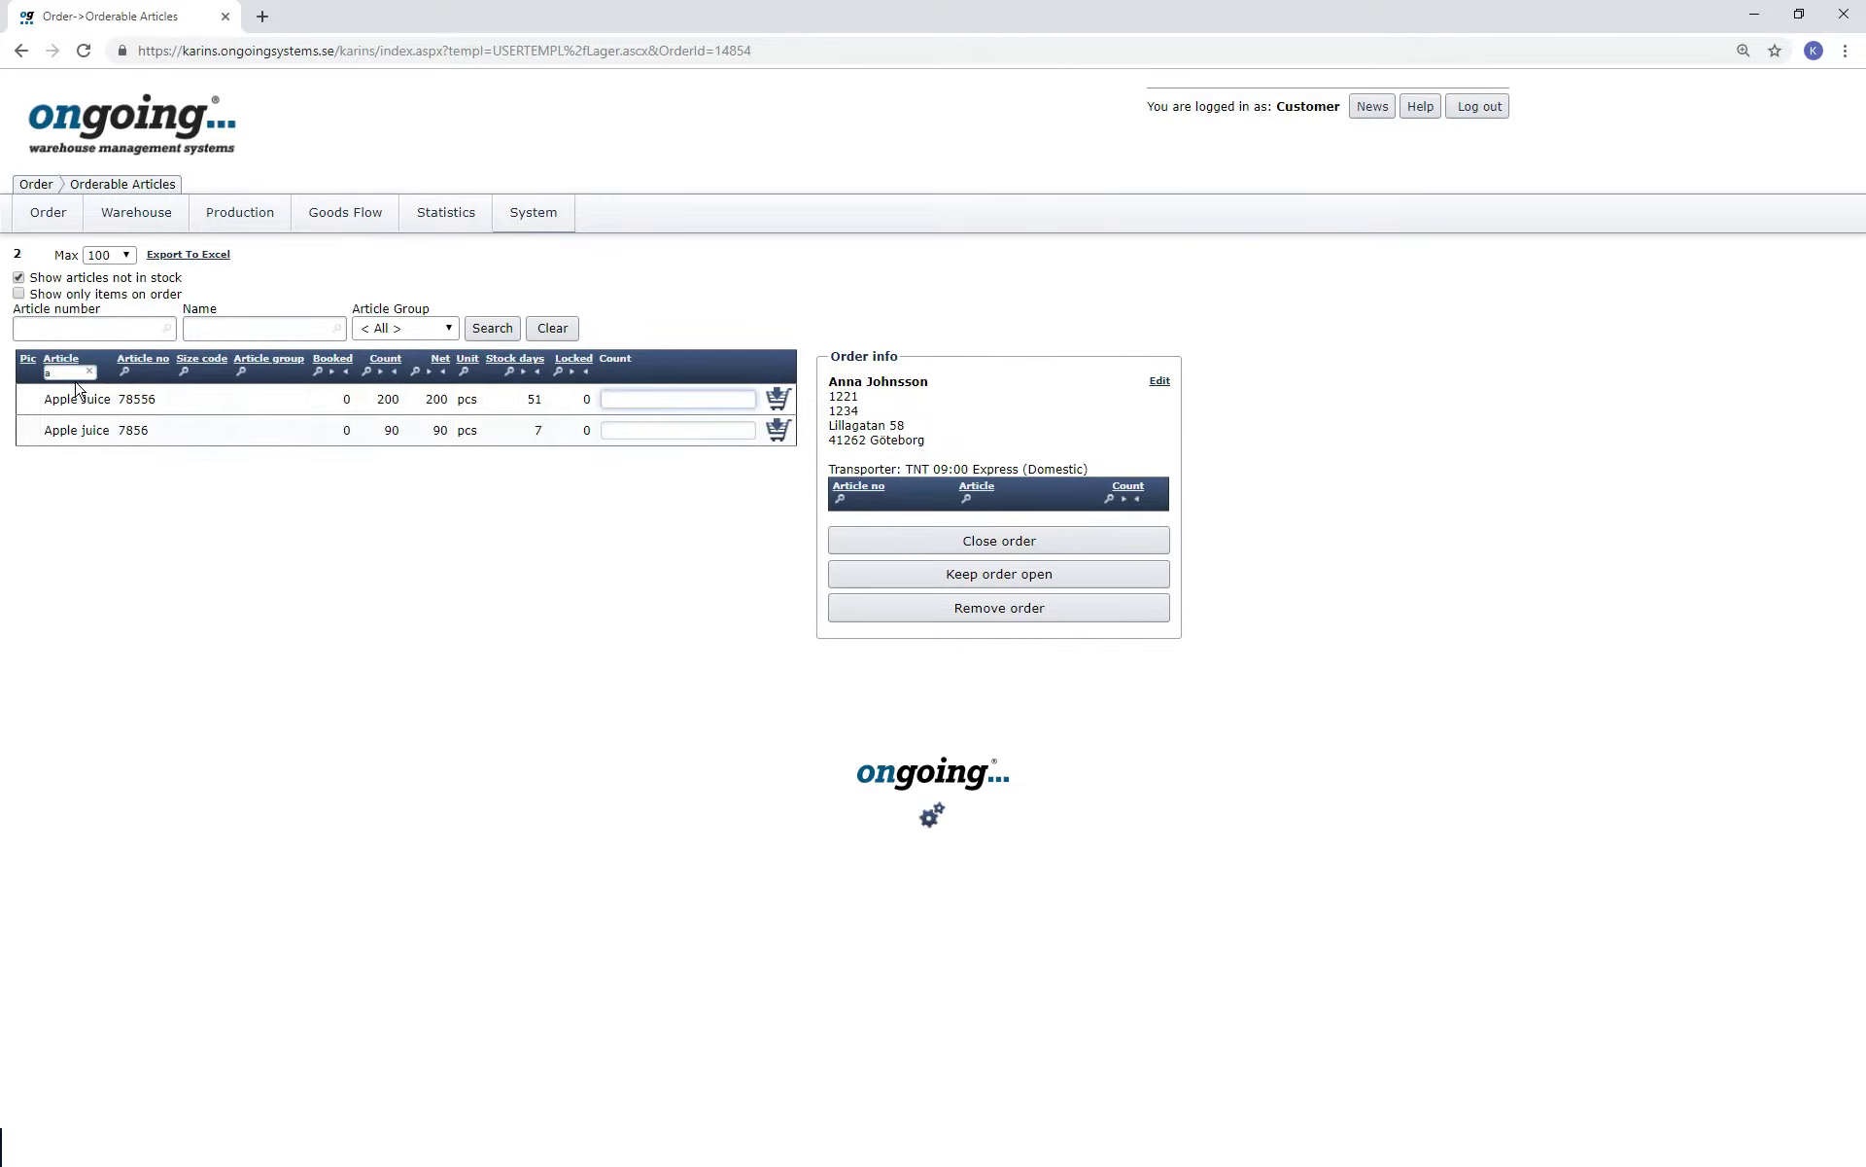
pyautogui.click(88, 372)
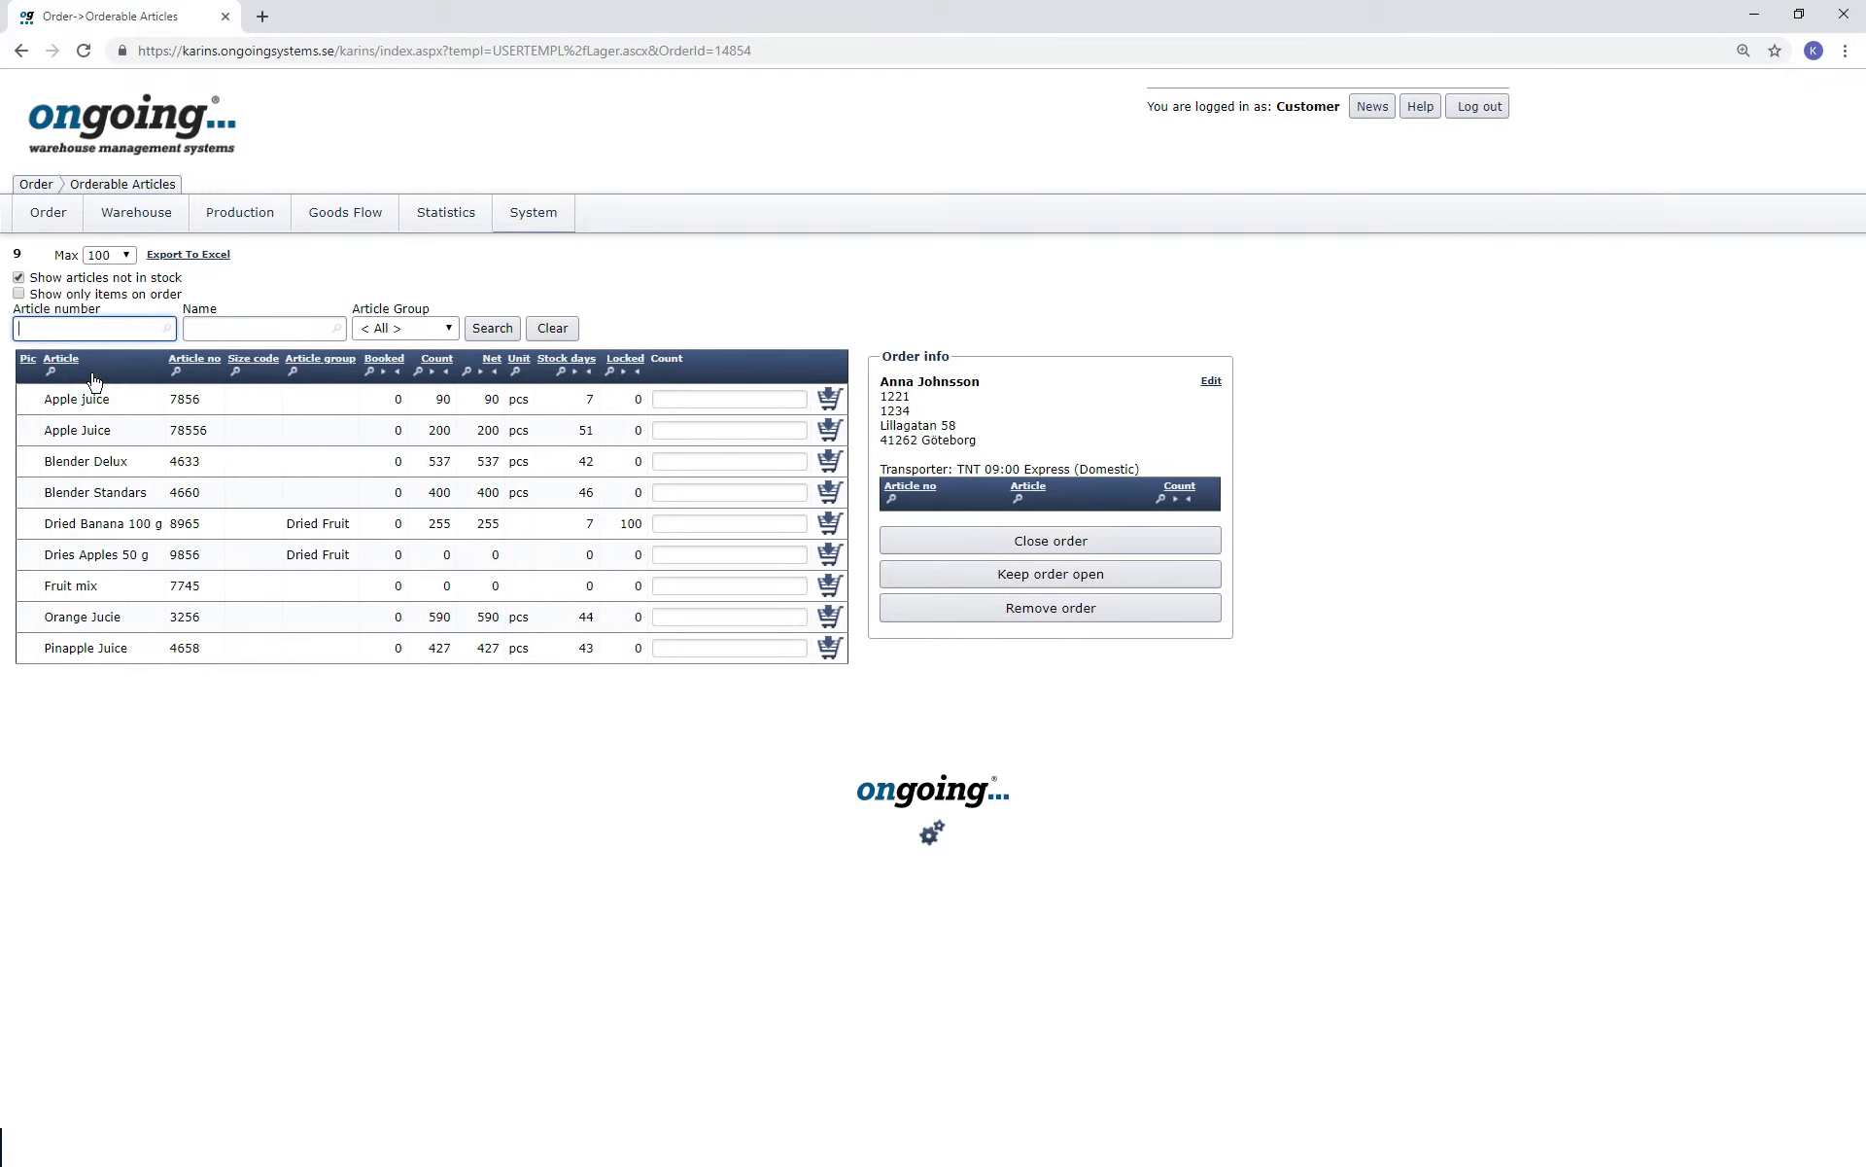
pyautogui.click(448, 331)
pyautogui.click(441, 418)
pyautogui.click(451, 331)
pyautogui.click(411, 360)
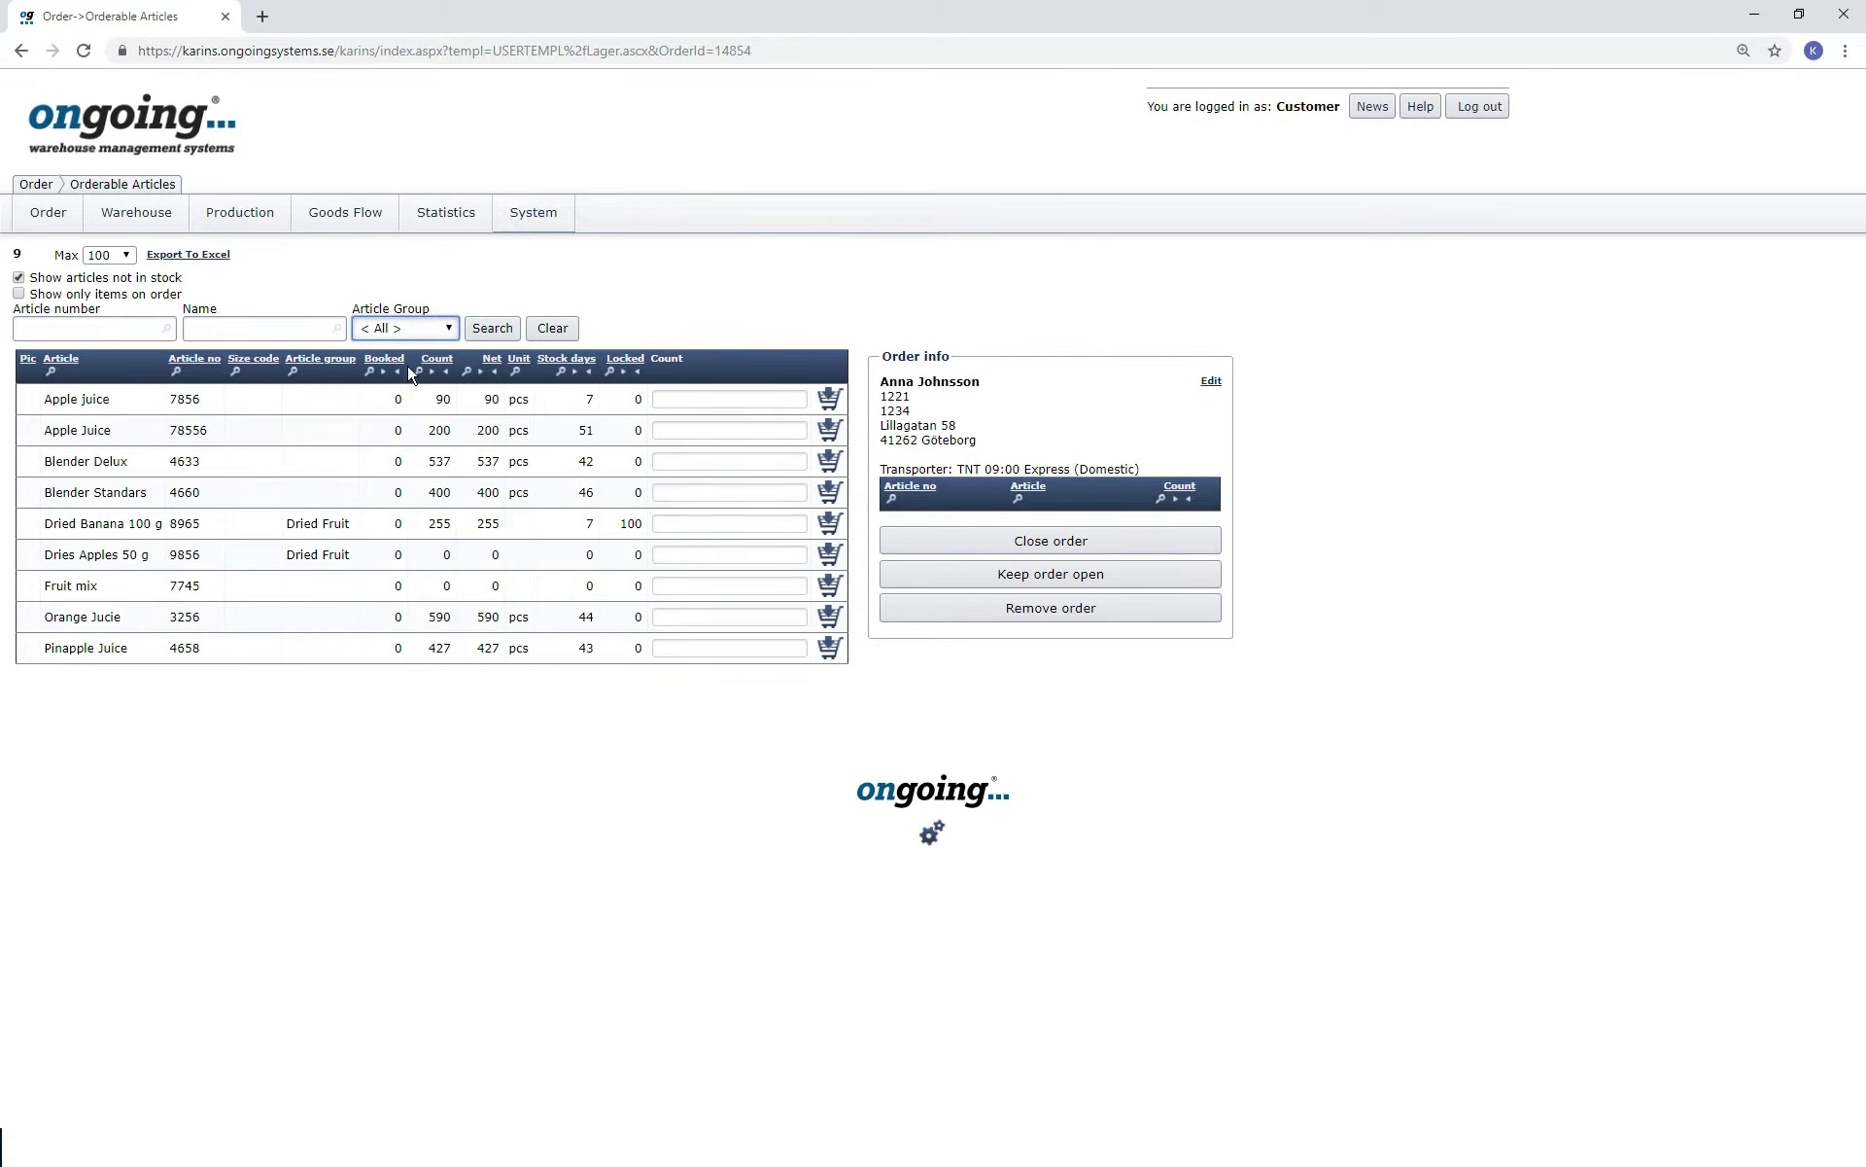
# Add 1 Blender Standars and 10 Dried Banana 100 g to the order.
pyautogui.click(716, 526)
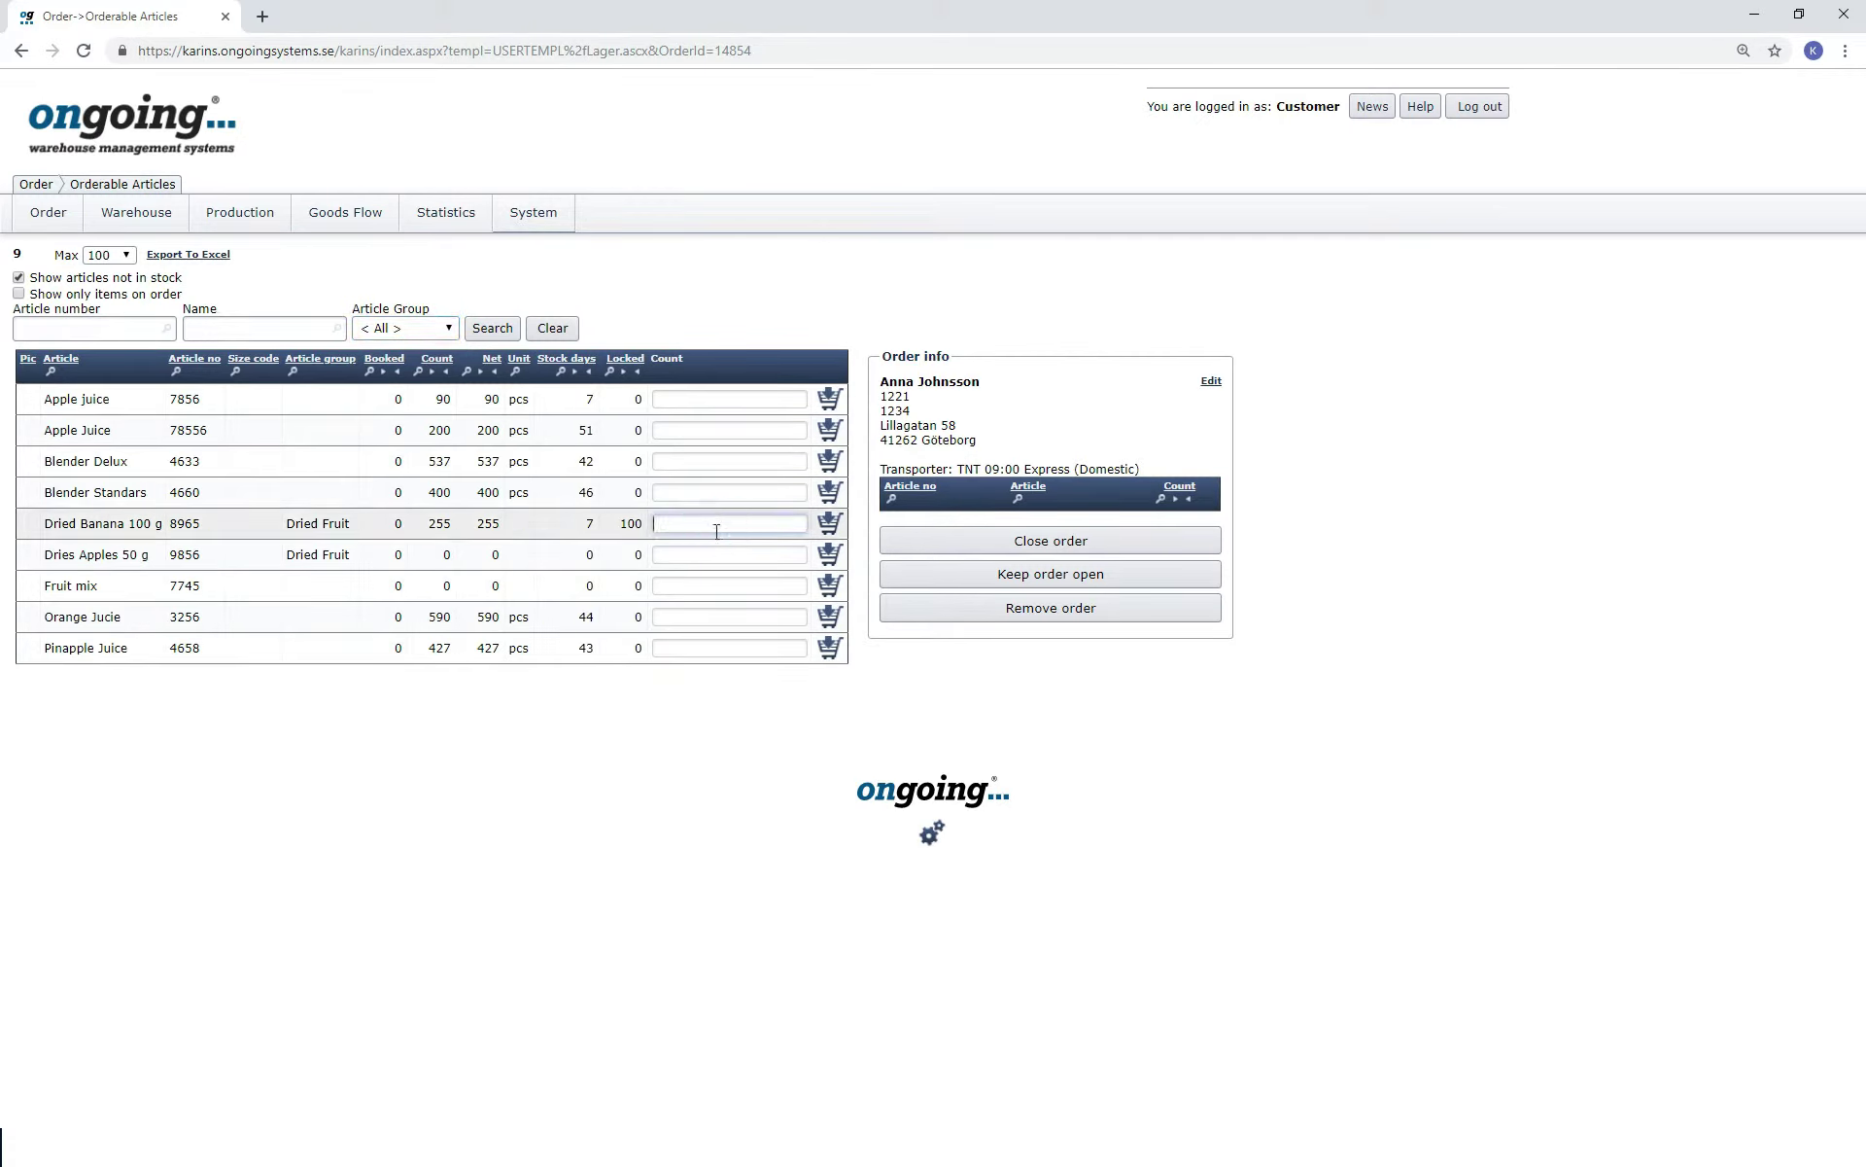
pyautogui.write('10')
pyautogui.click(714, 493)
pyautogui.write('1')
pyautogui.click(832, 493)
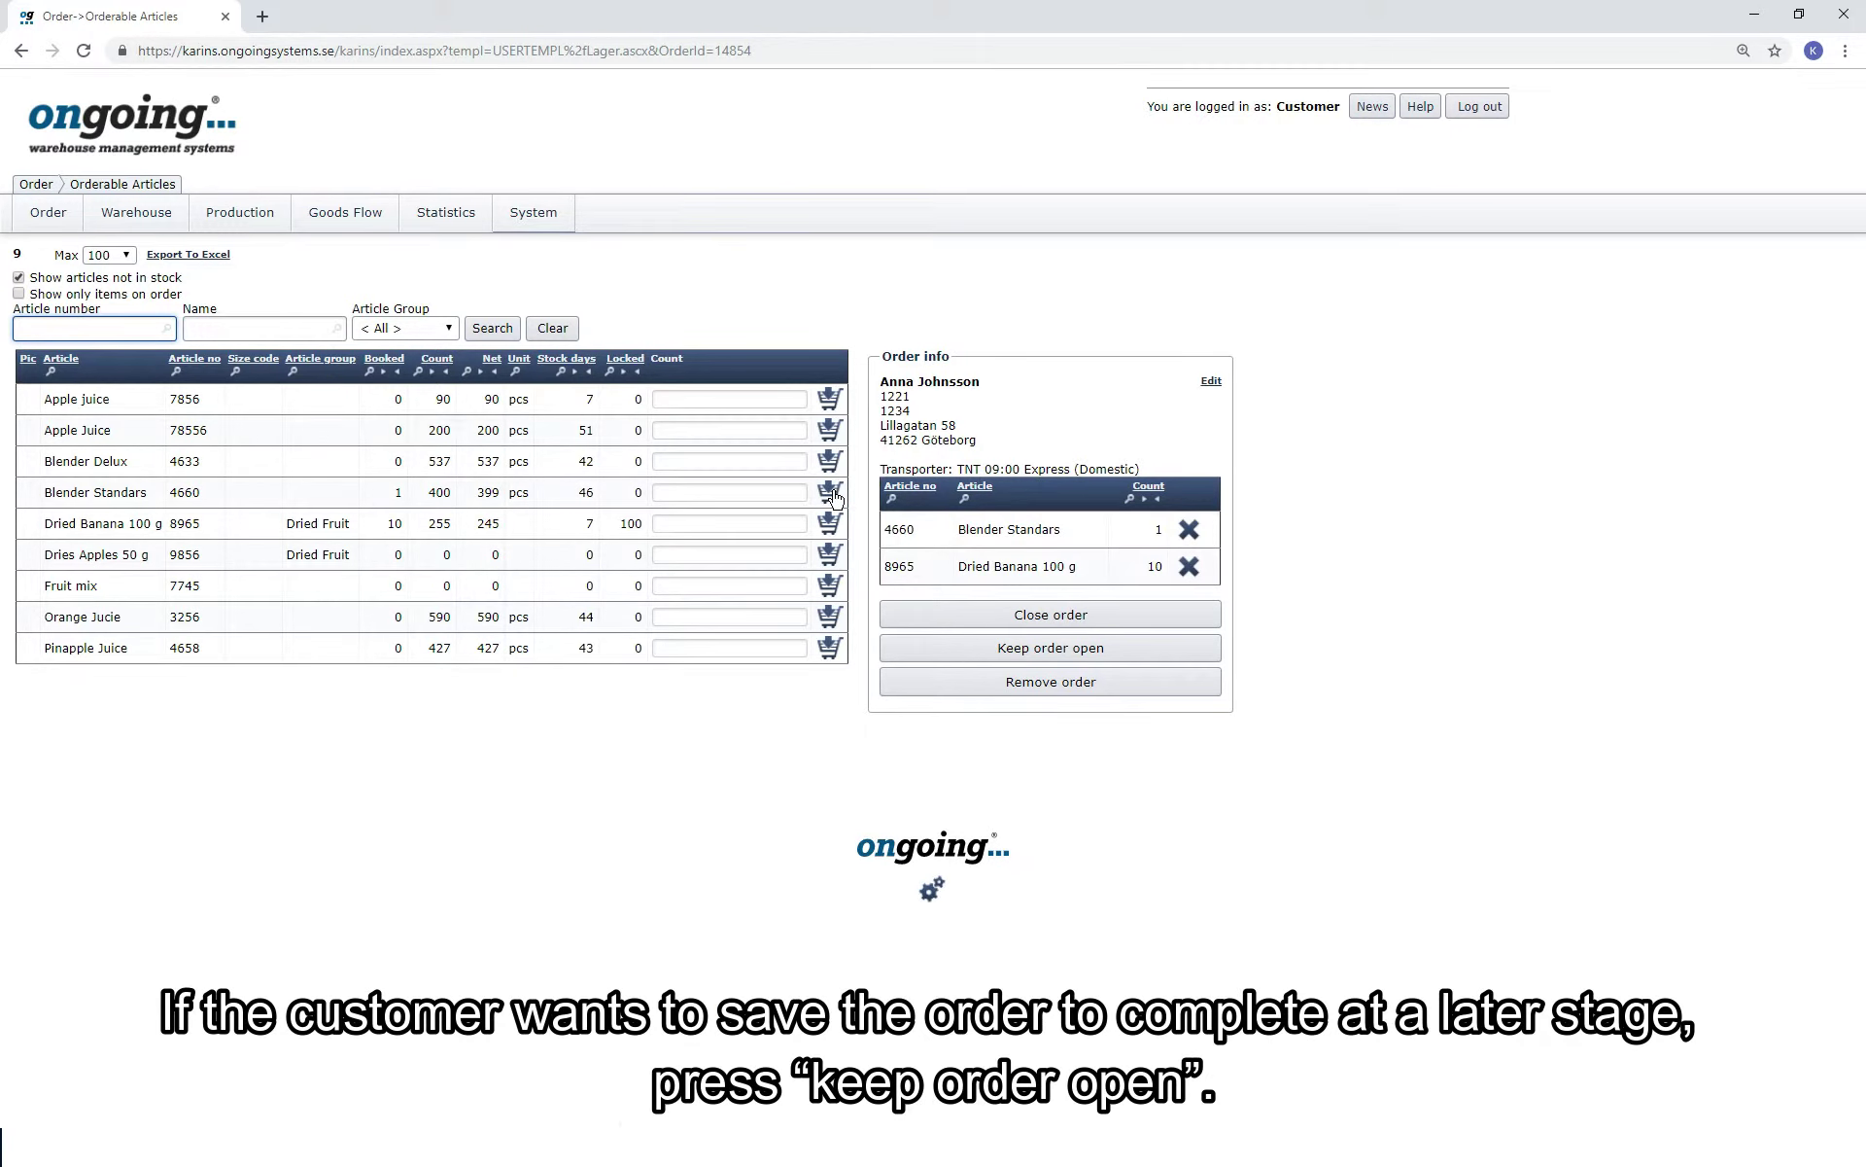
# Close the order so it shows as Released, and expand its two order lines.
pyautogui.click(1142, 627)
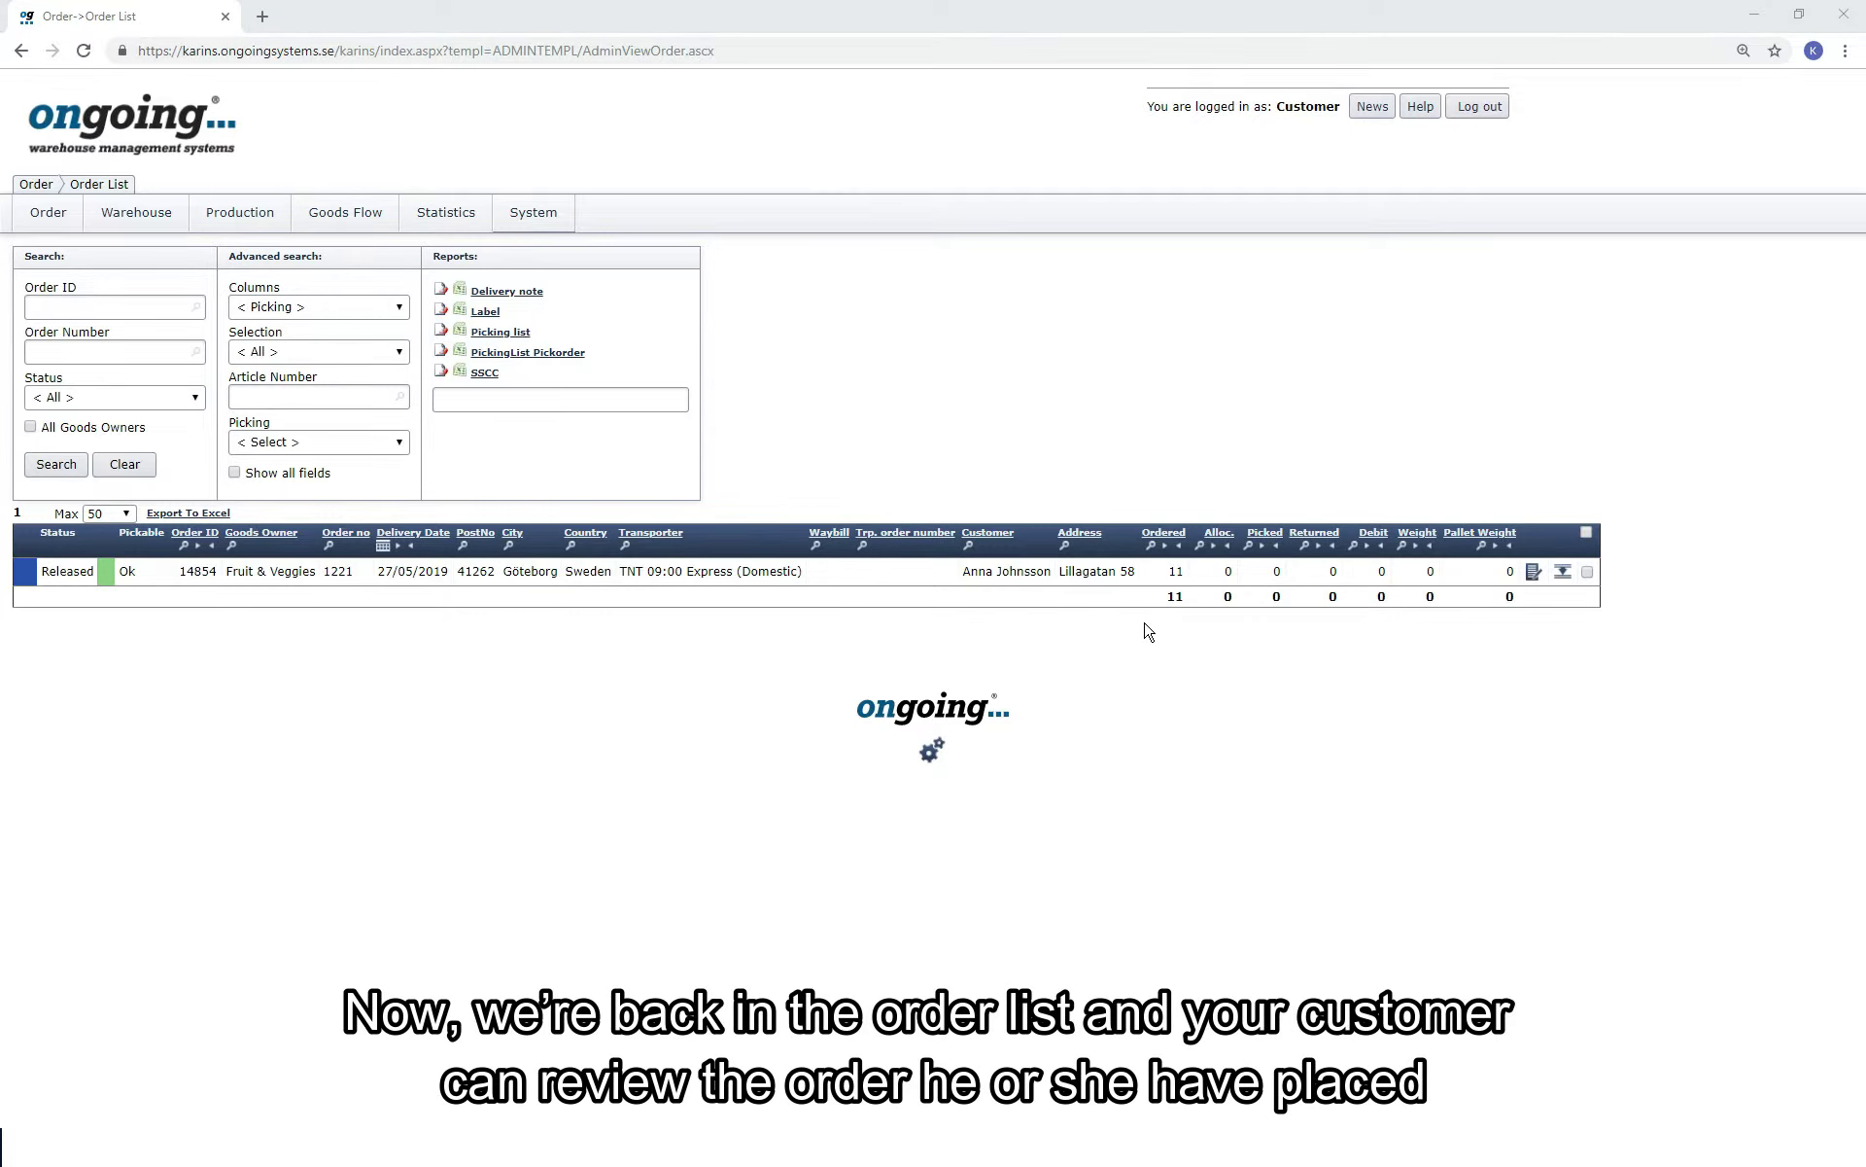
pyautogui.click(1562, 576)
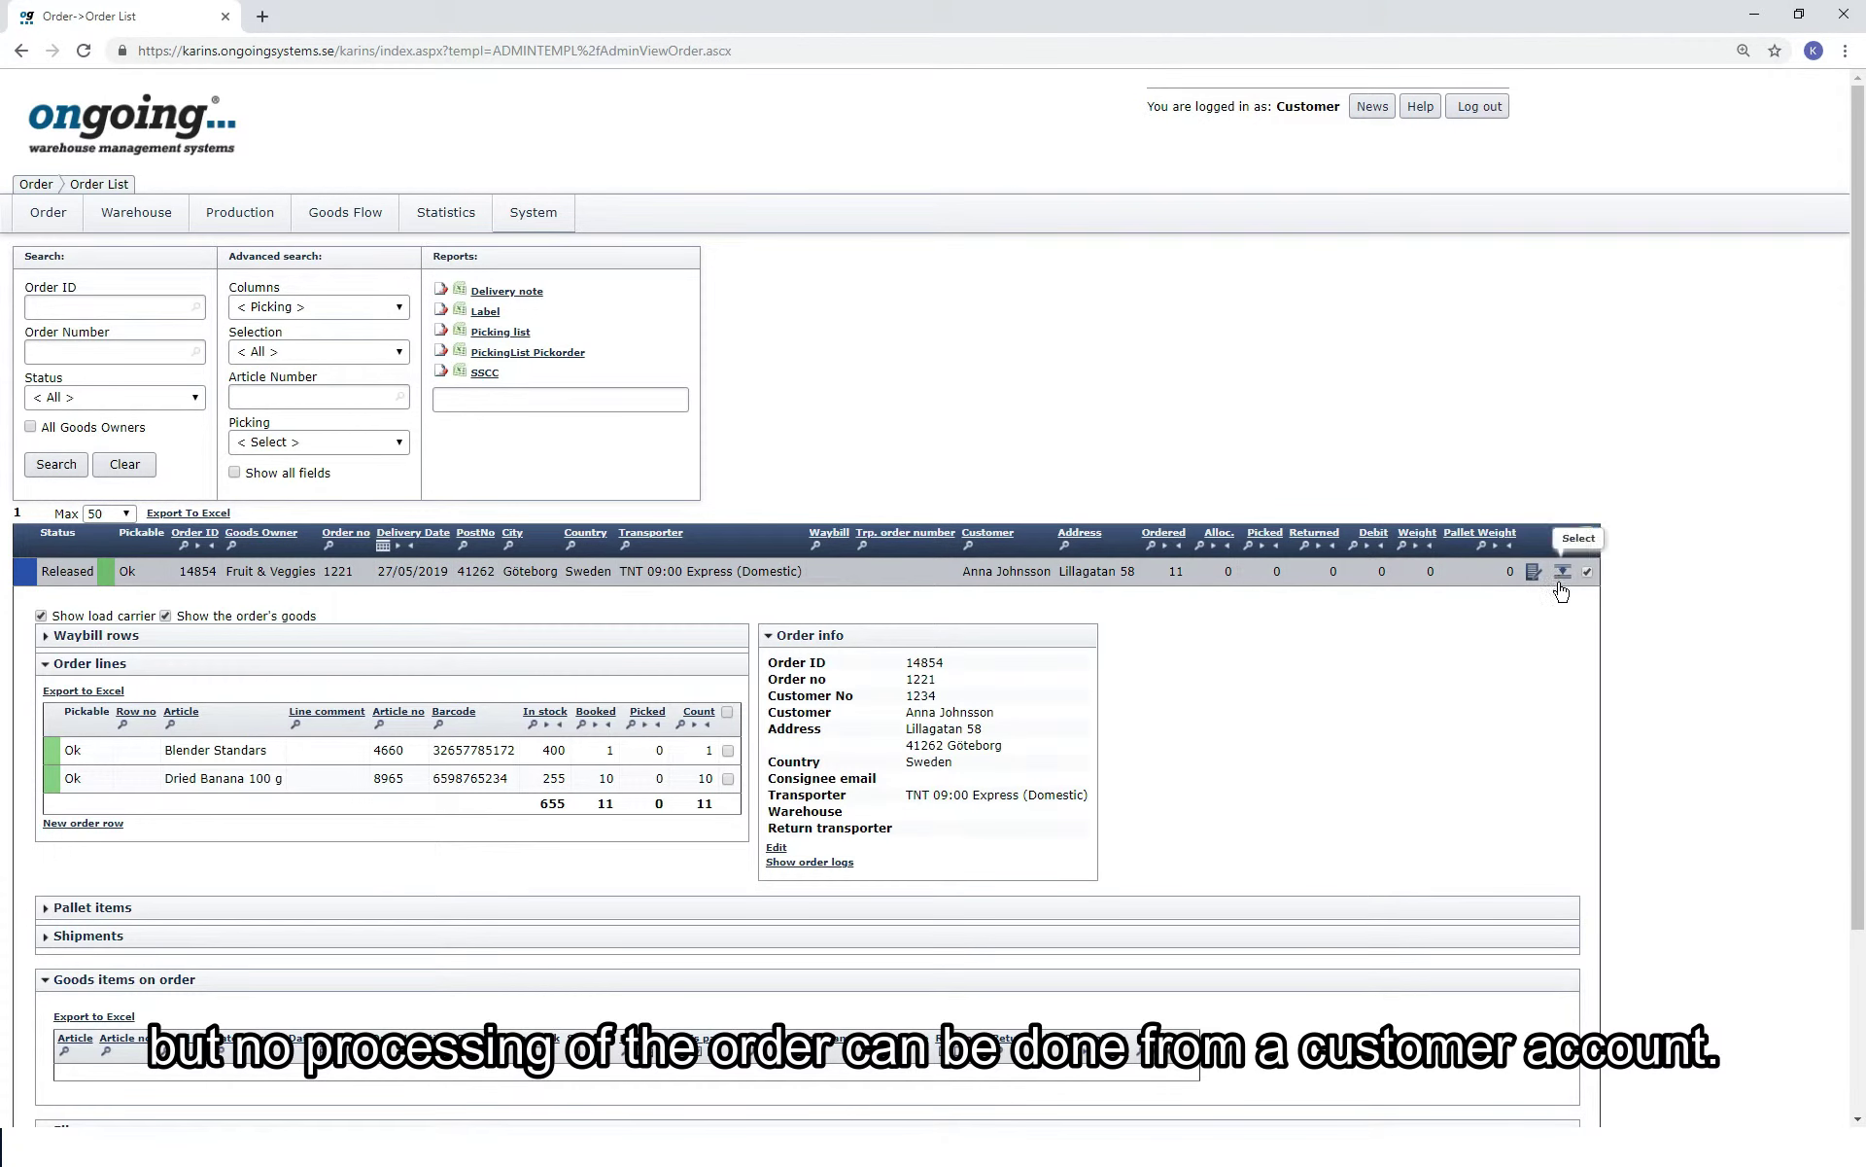
pyautogui.scroll(-1, 1553, 666)
pyautogui.scroll(1, 1546, 668)
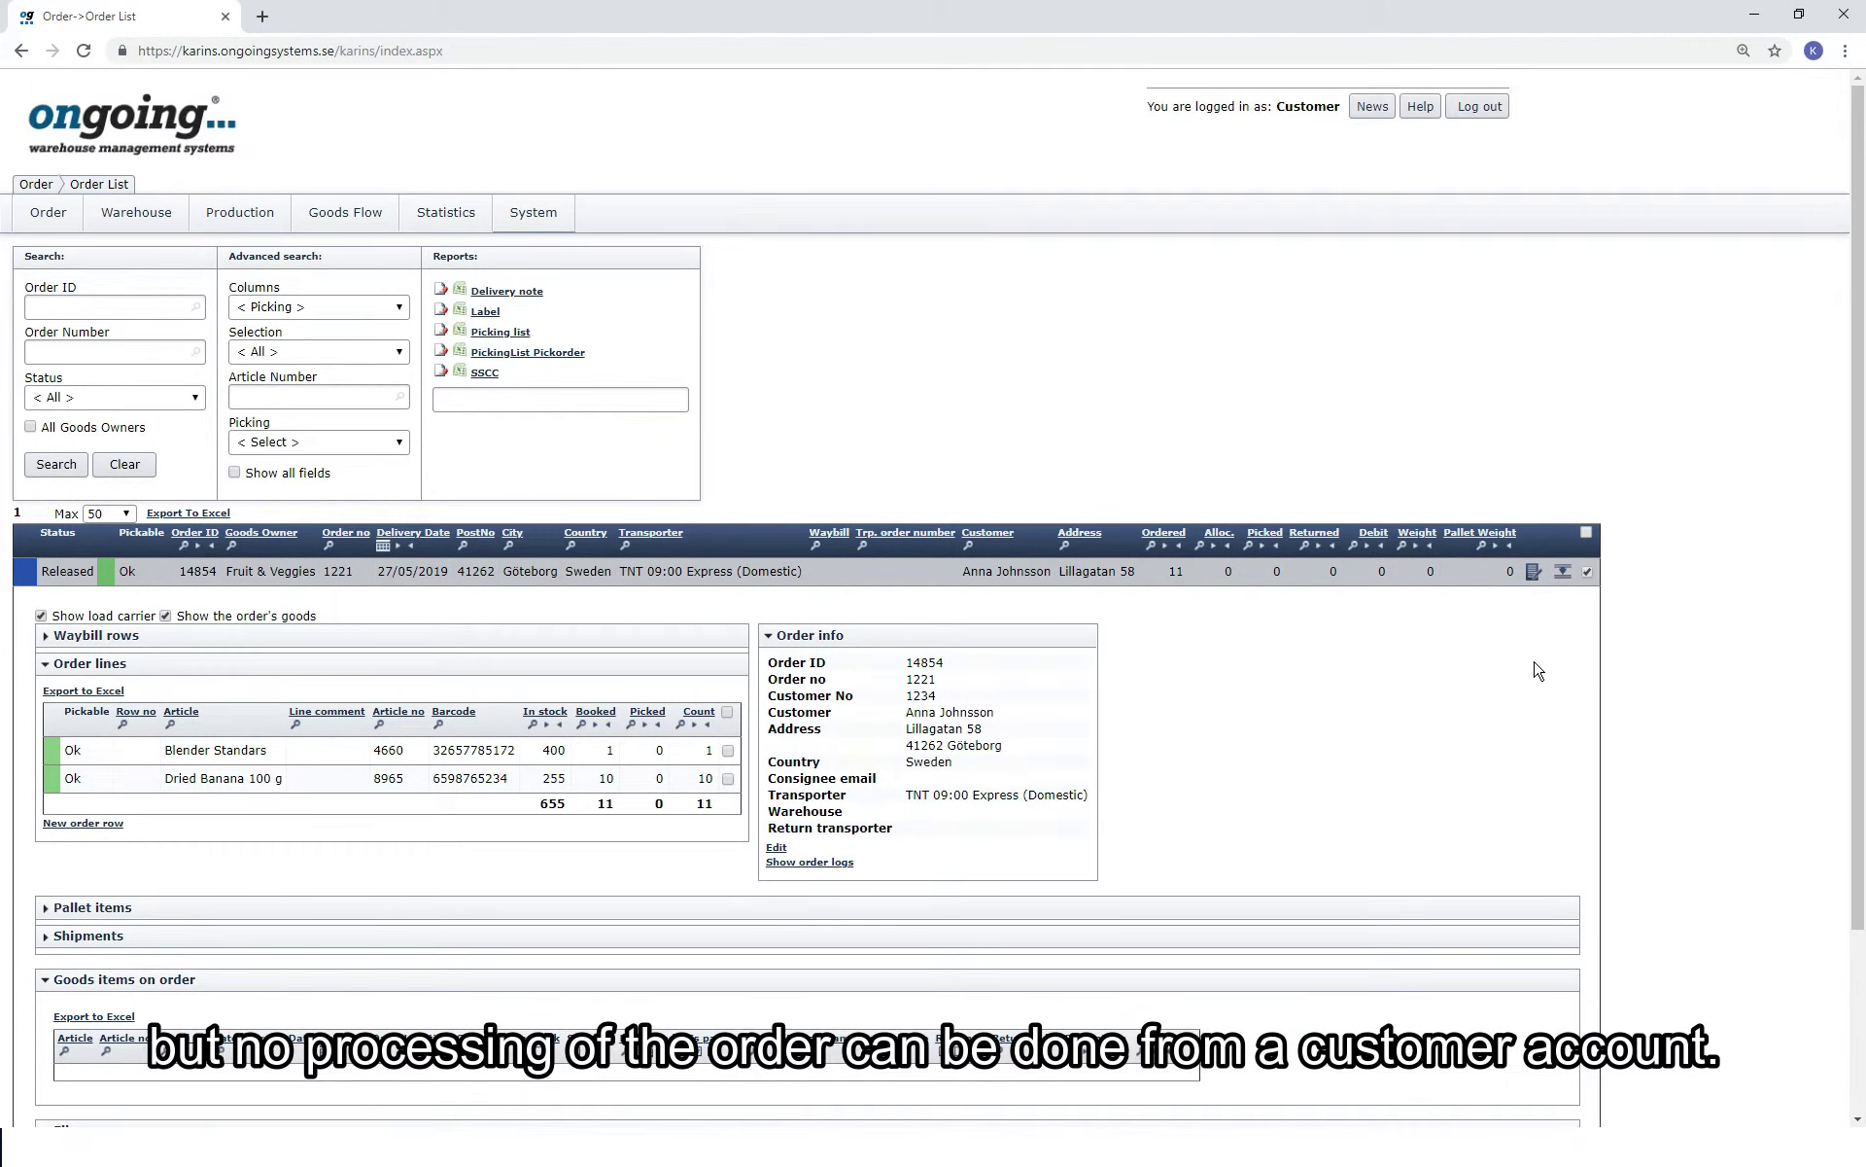
# Log out of the customer account and log in with the administrator's username and password.
pyautogui.click(1477, 106)
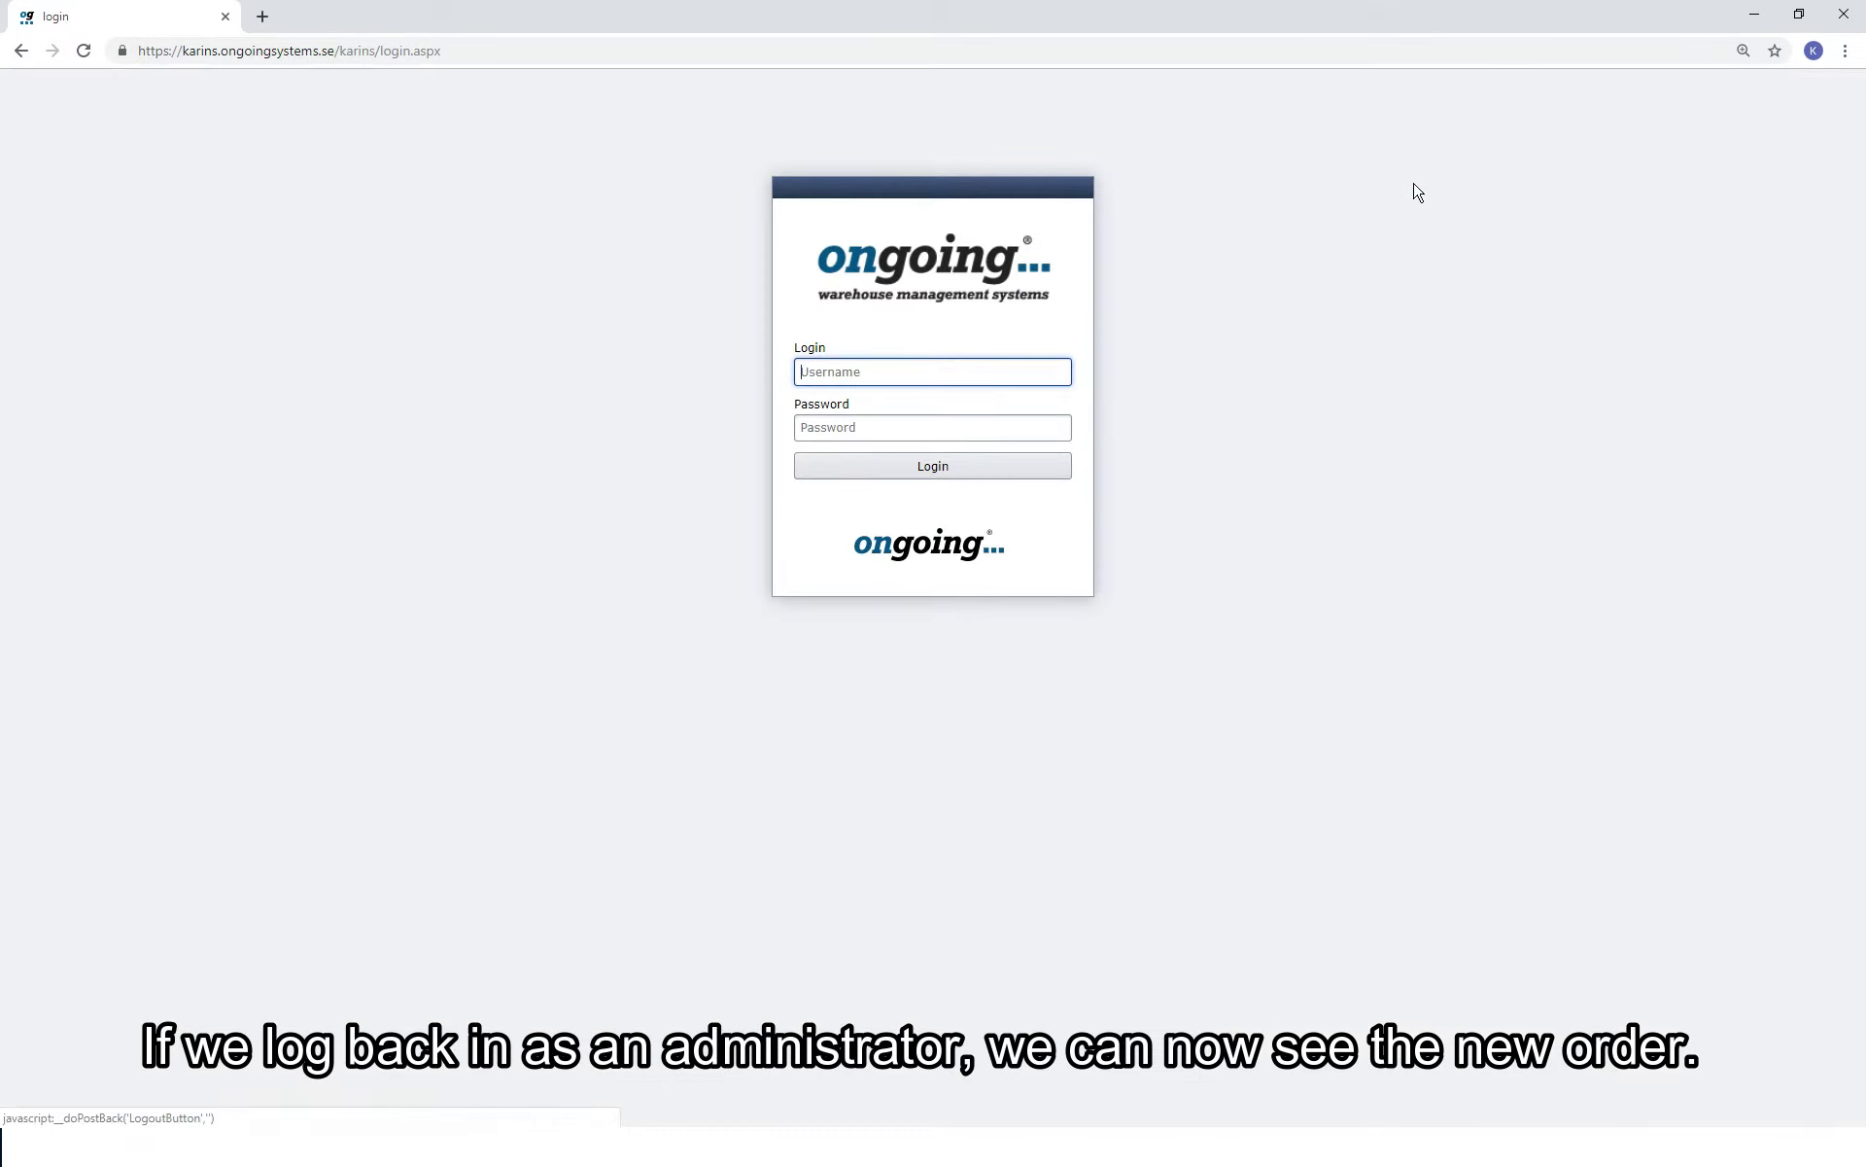
pyautogui.write('Karin')
pyautogui.press('Tab')
pyautogui.write('•••')
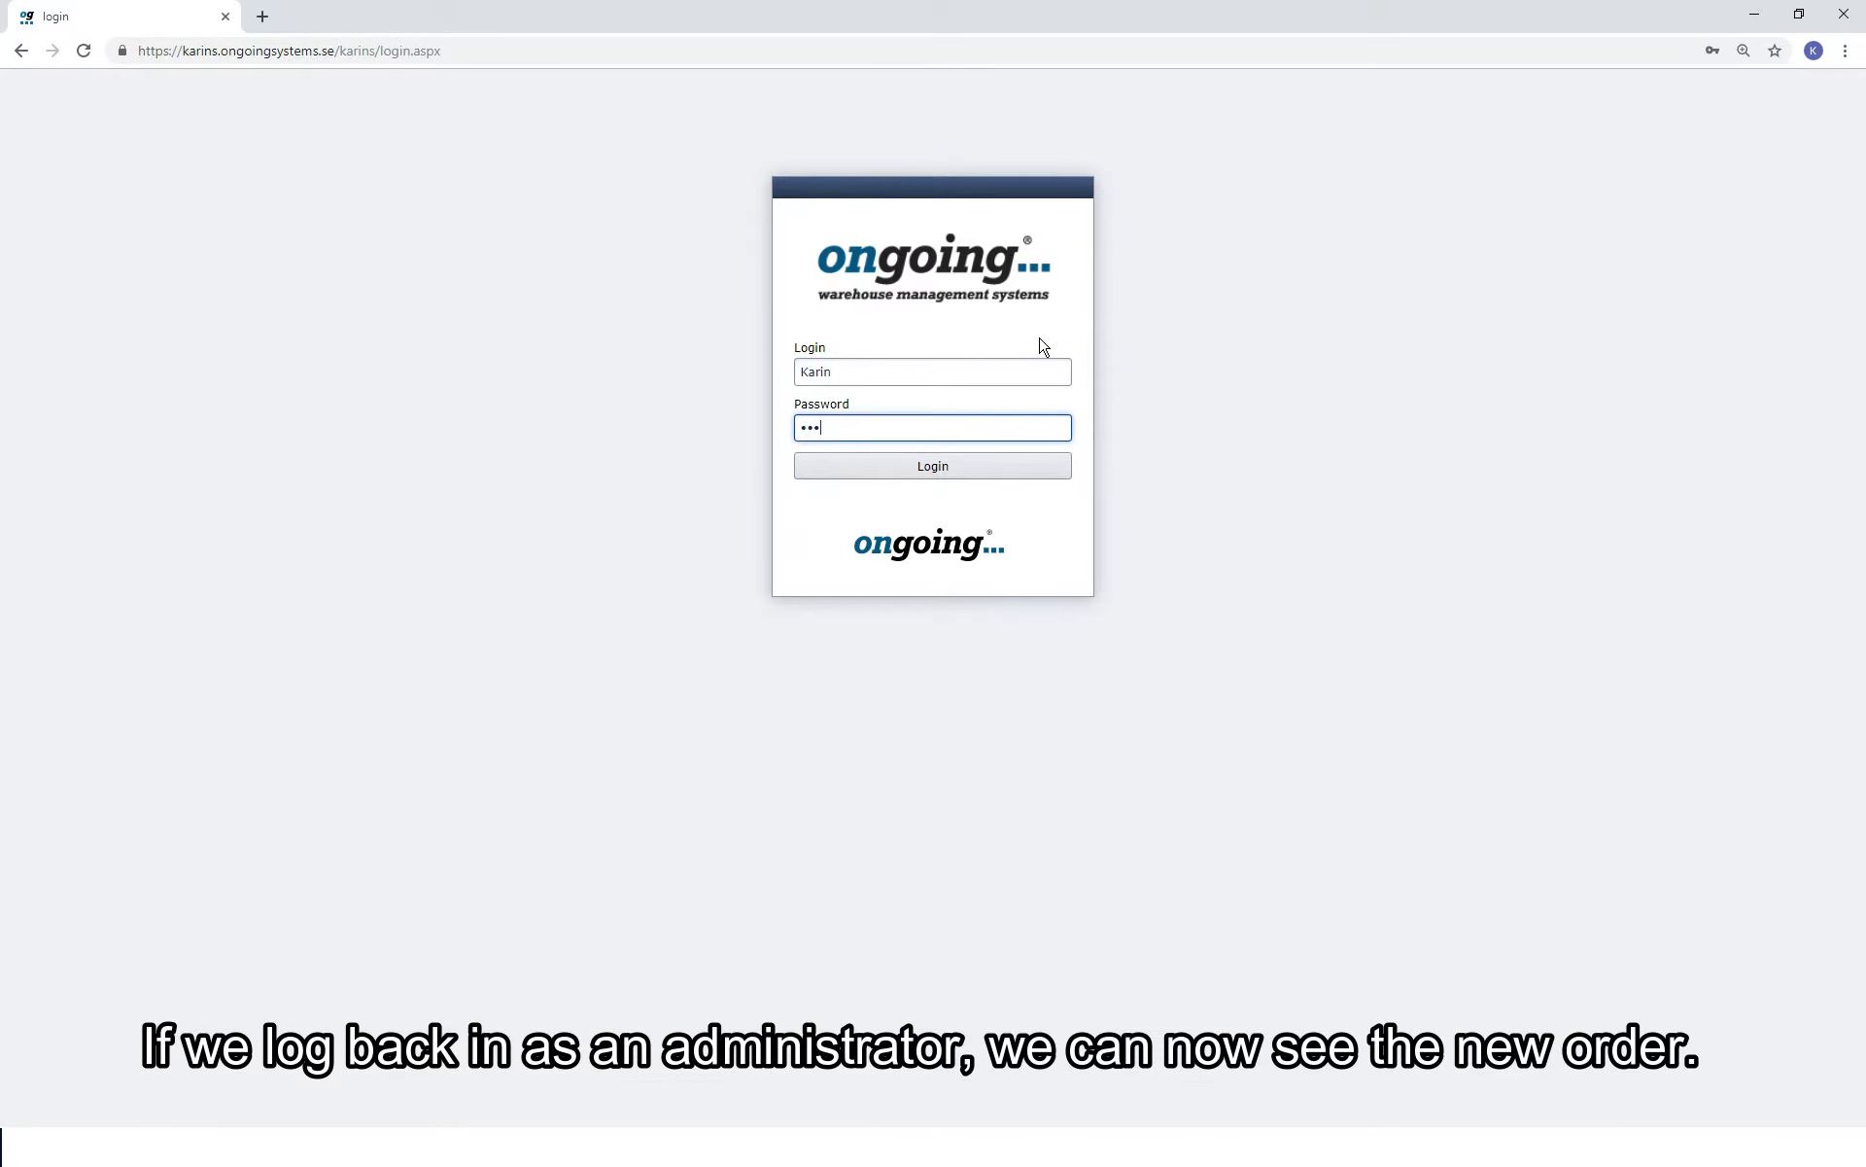
pyautogui.click(1028, 474)
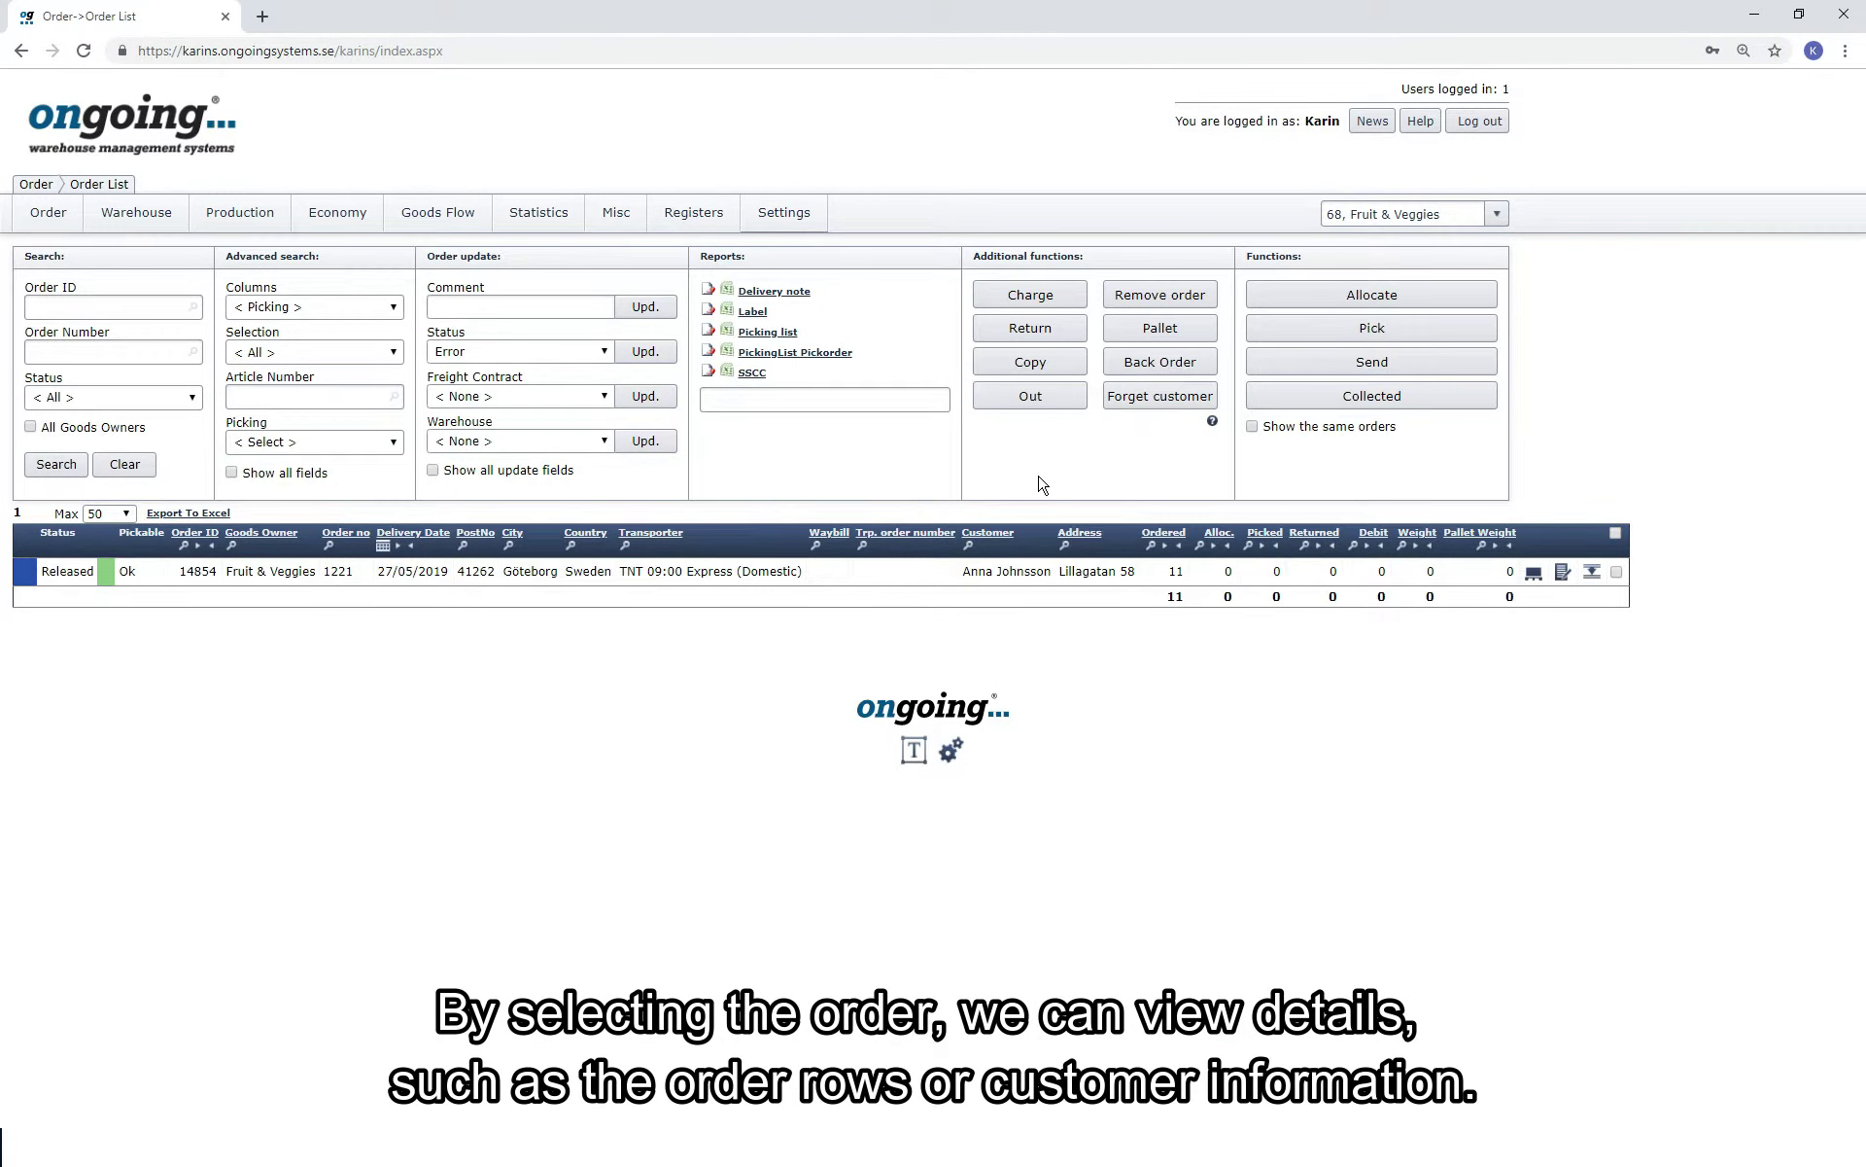
# Review the order's details and change log, then mark the order for picking.
pyautogui.click(1597, 573)
pyautogui.scroll(-2, 1603, 648)
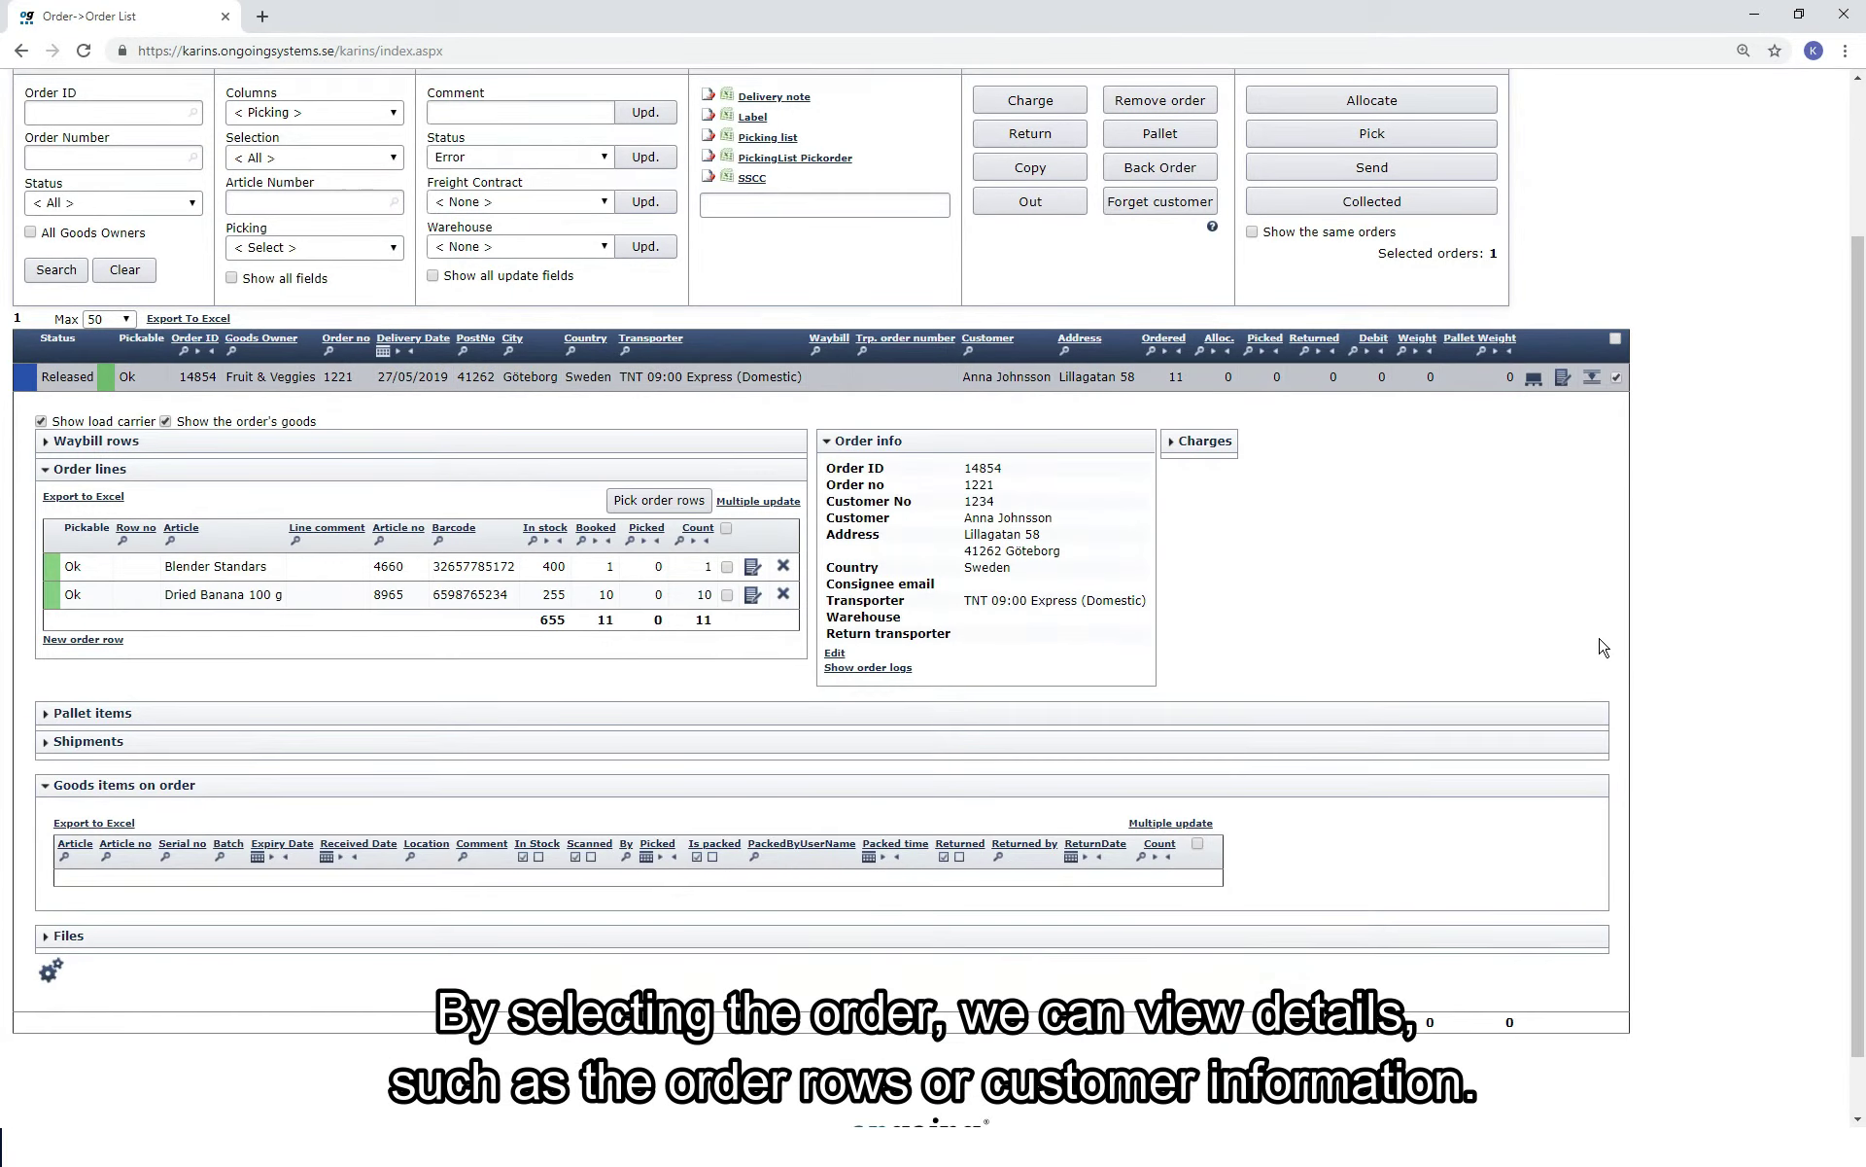
pyautogui.click(892, 670)
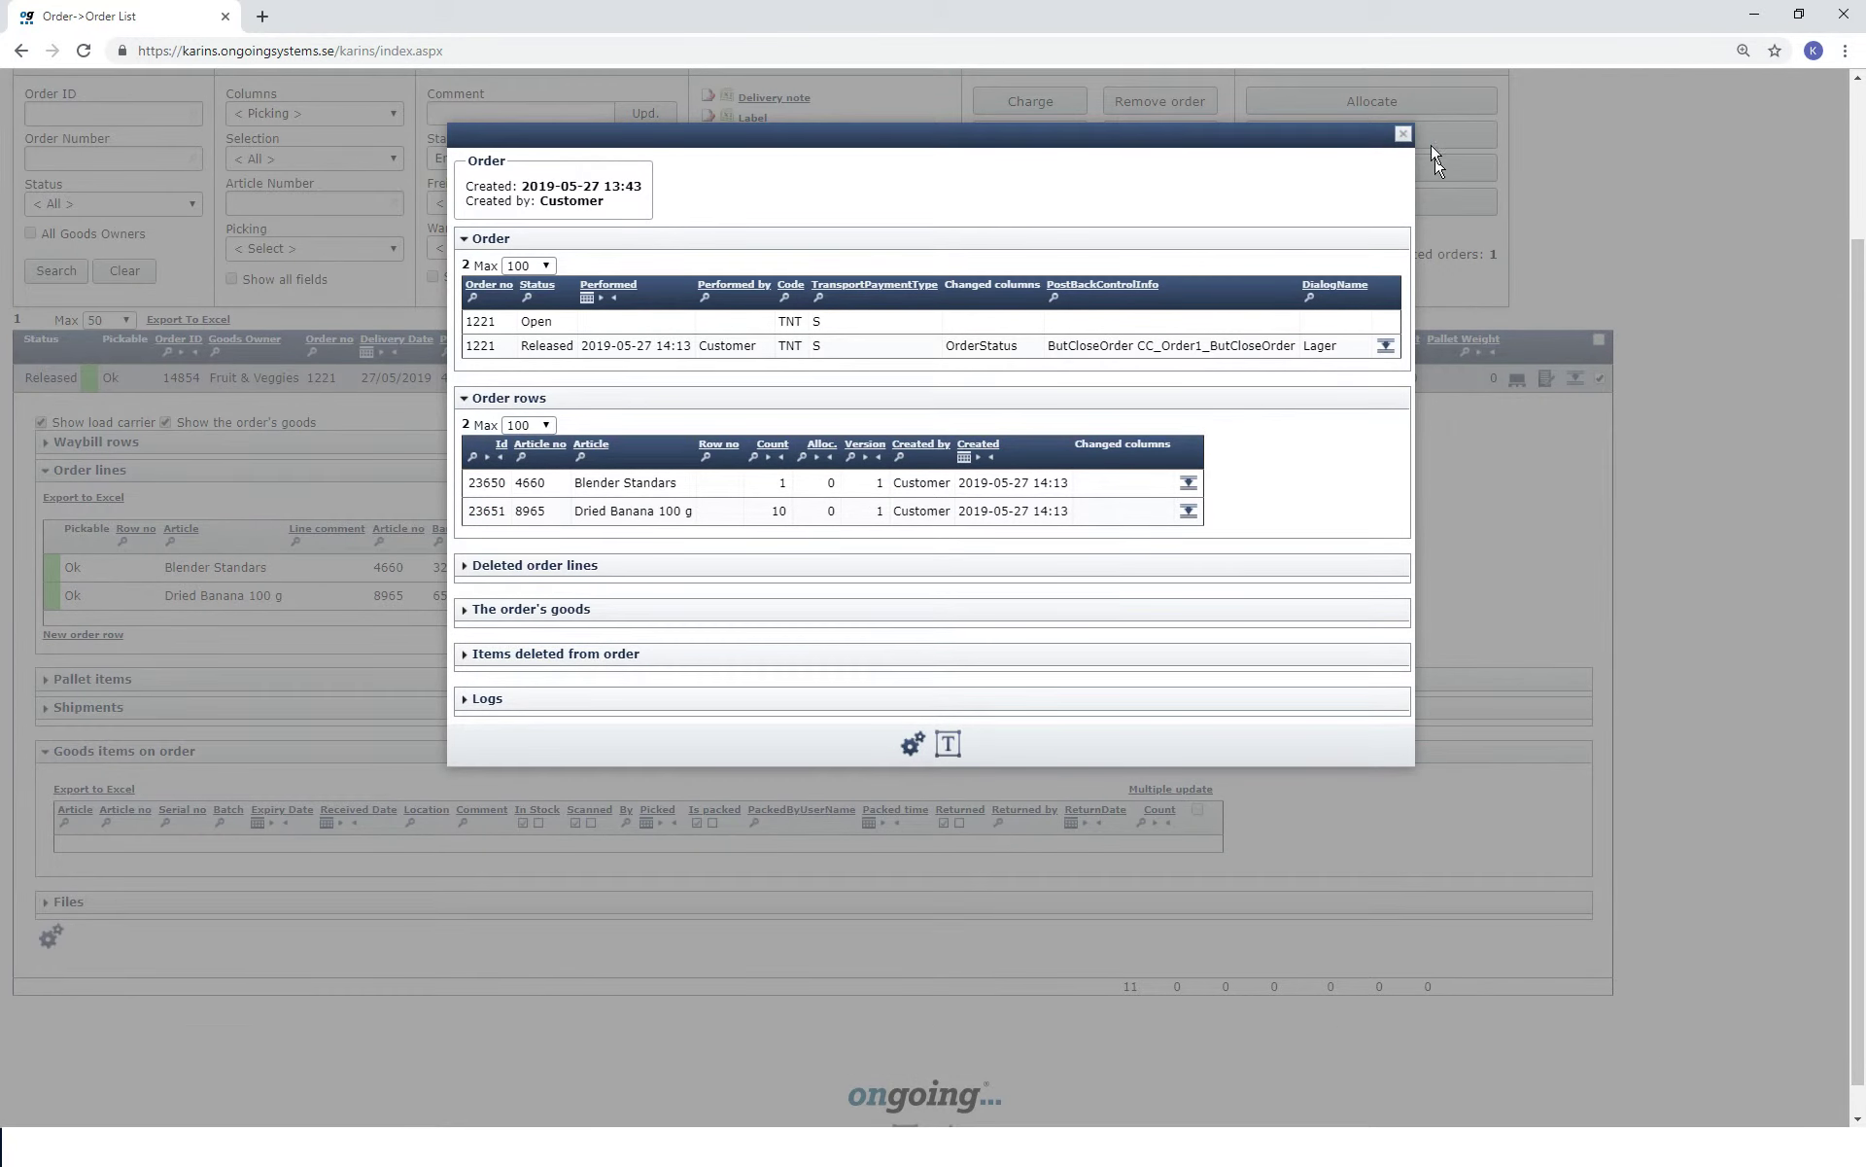
pyautogui.click(1401, 136)
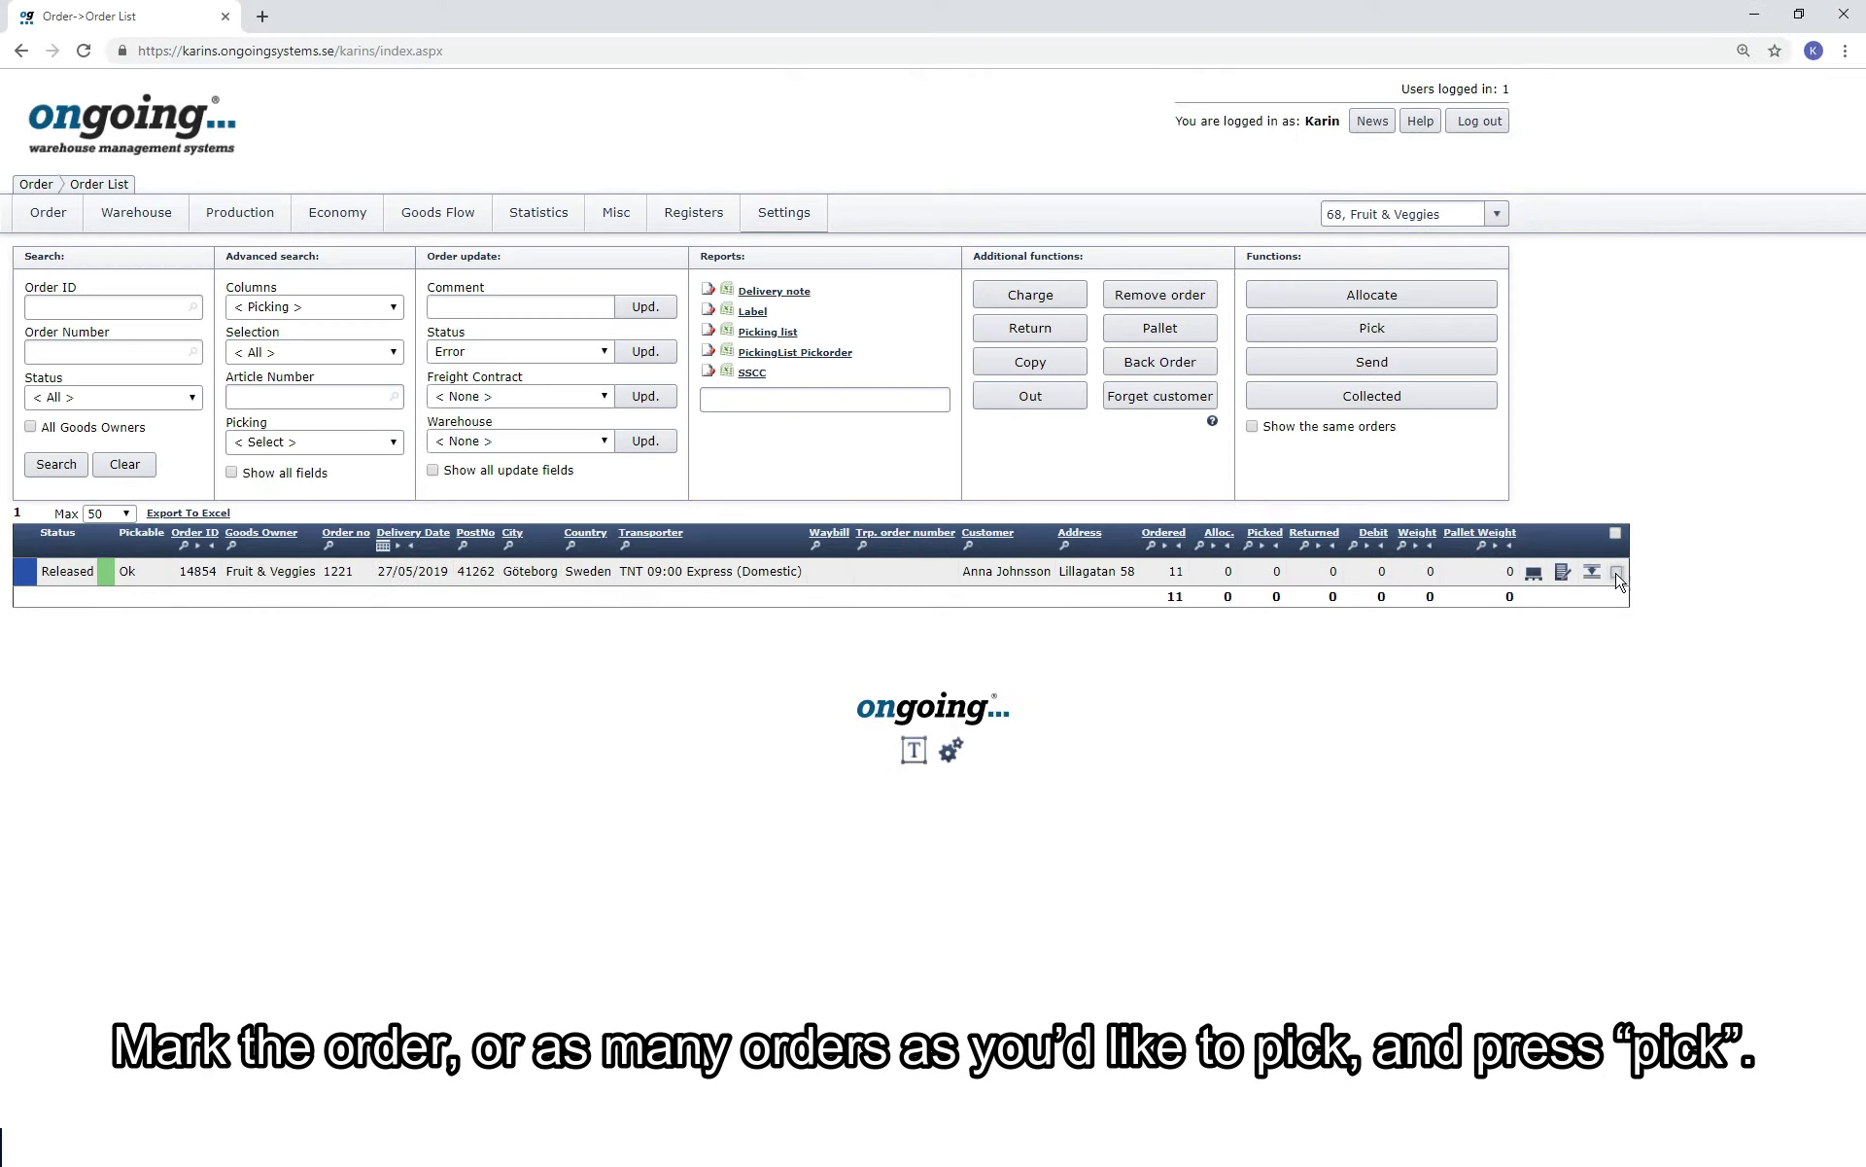
pyautogui.click(1617, 570)
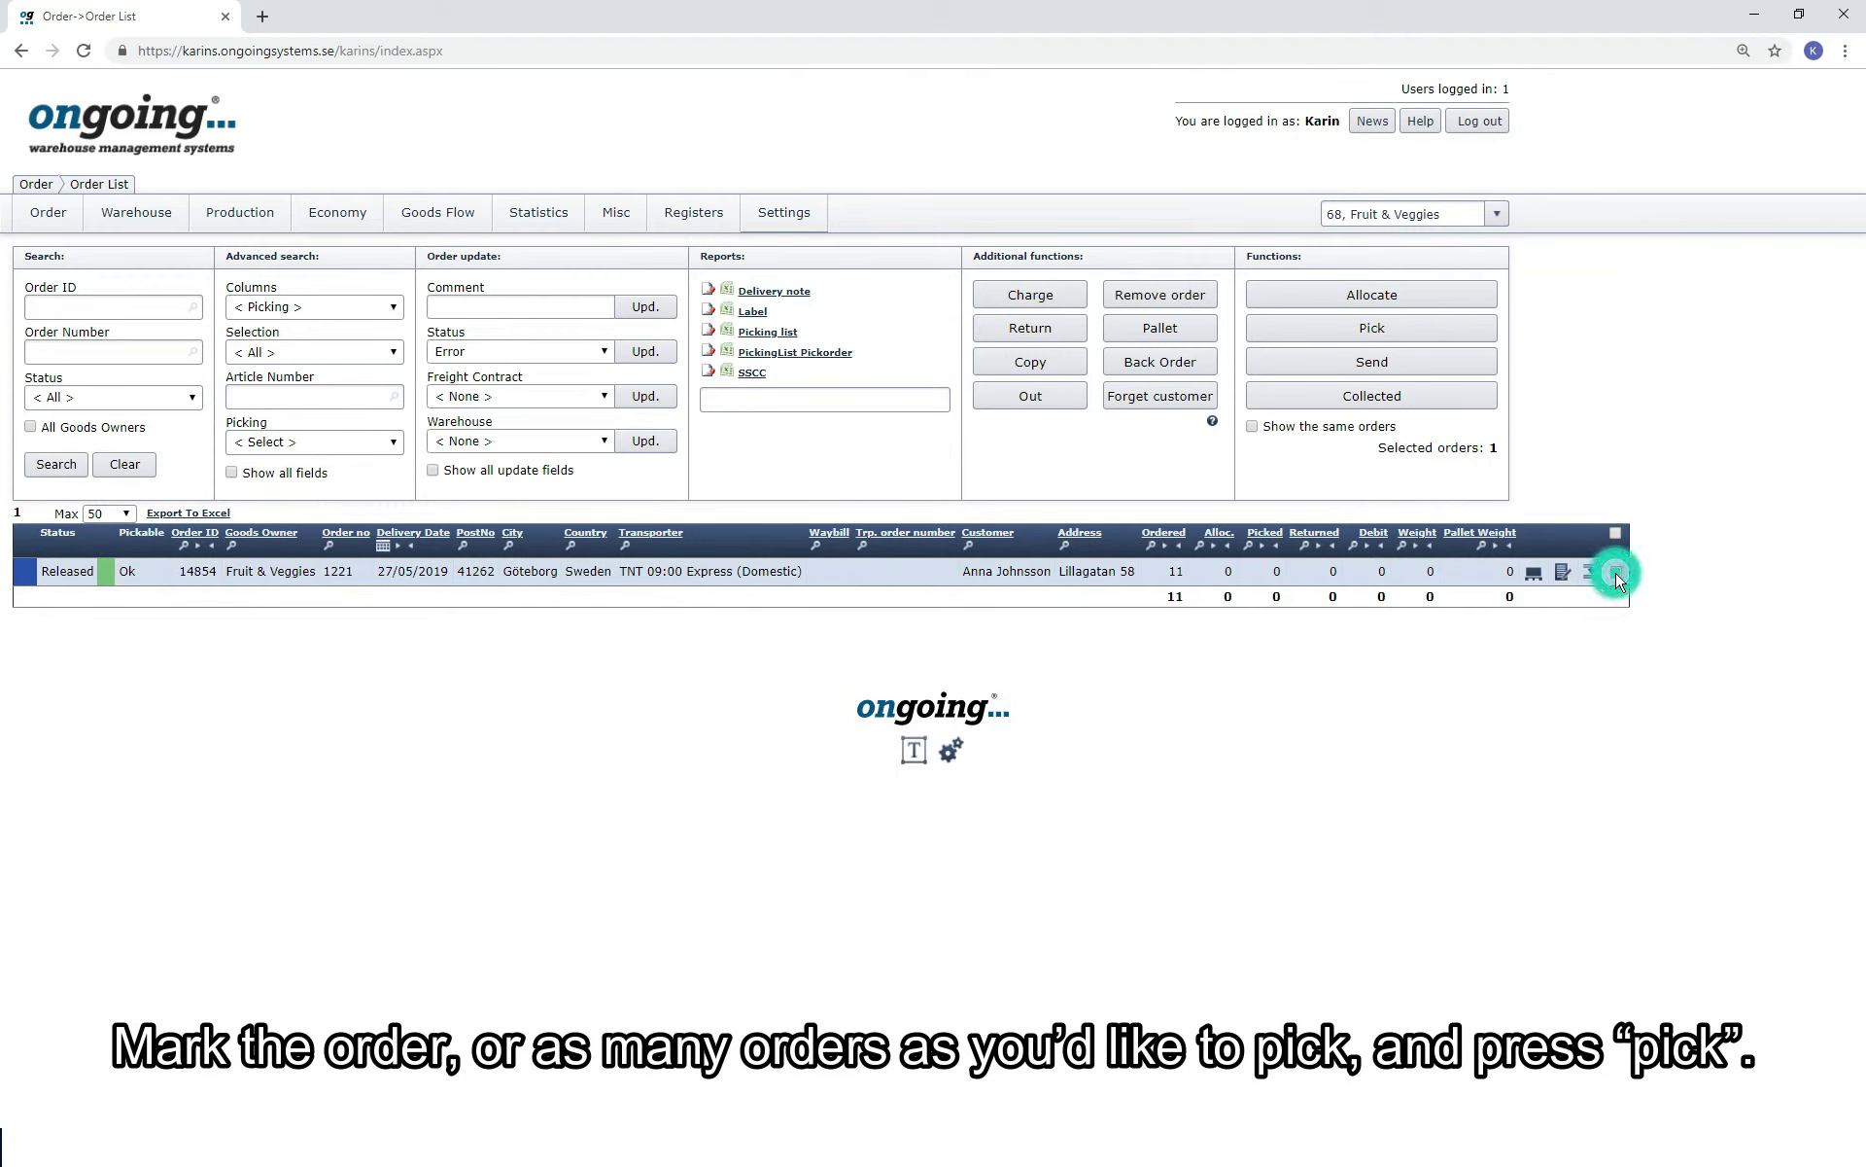
# Create a pick list for the marked order, then generate a two-page pick list PDF for both Released orders.
pyautogui.click(1464, 335)
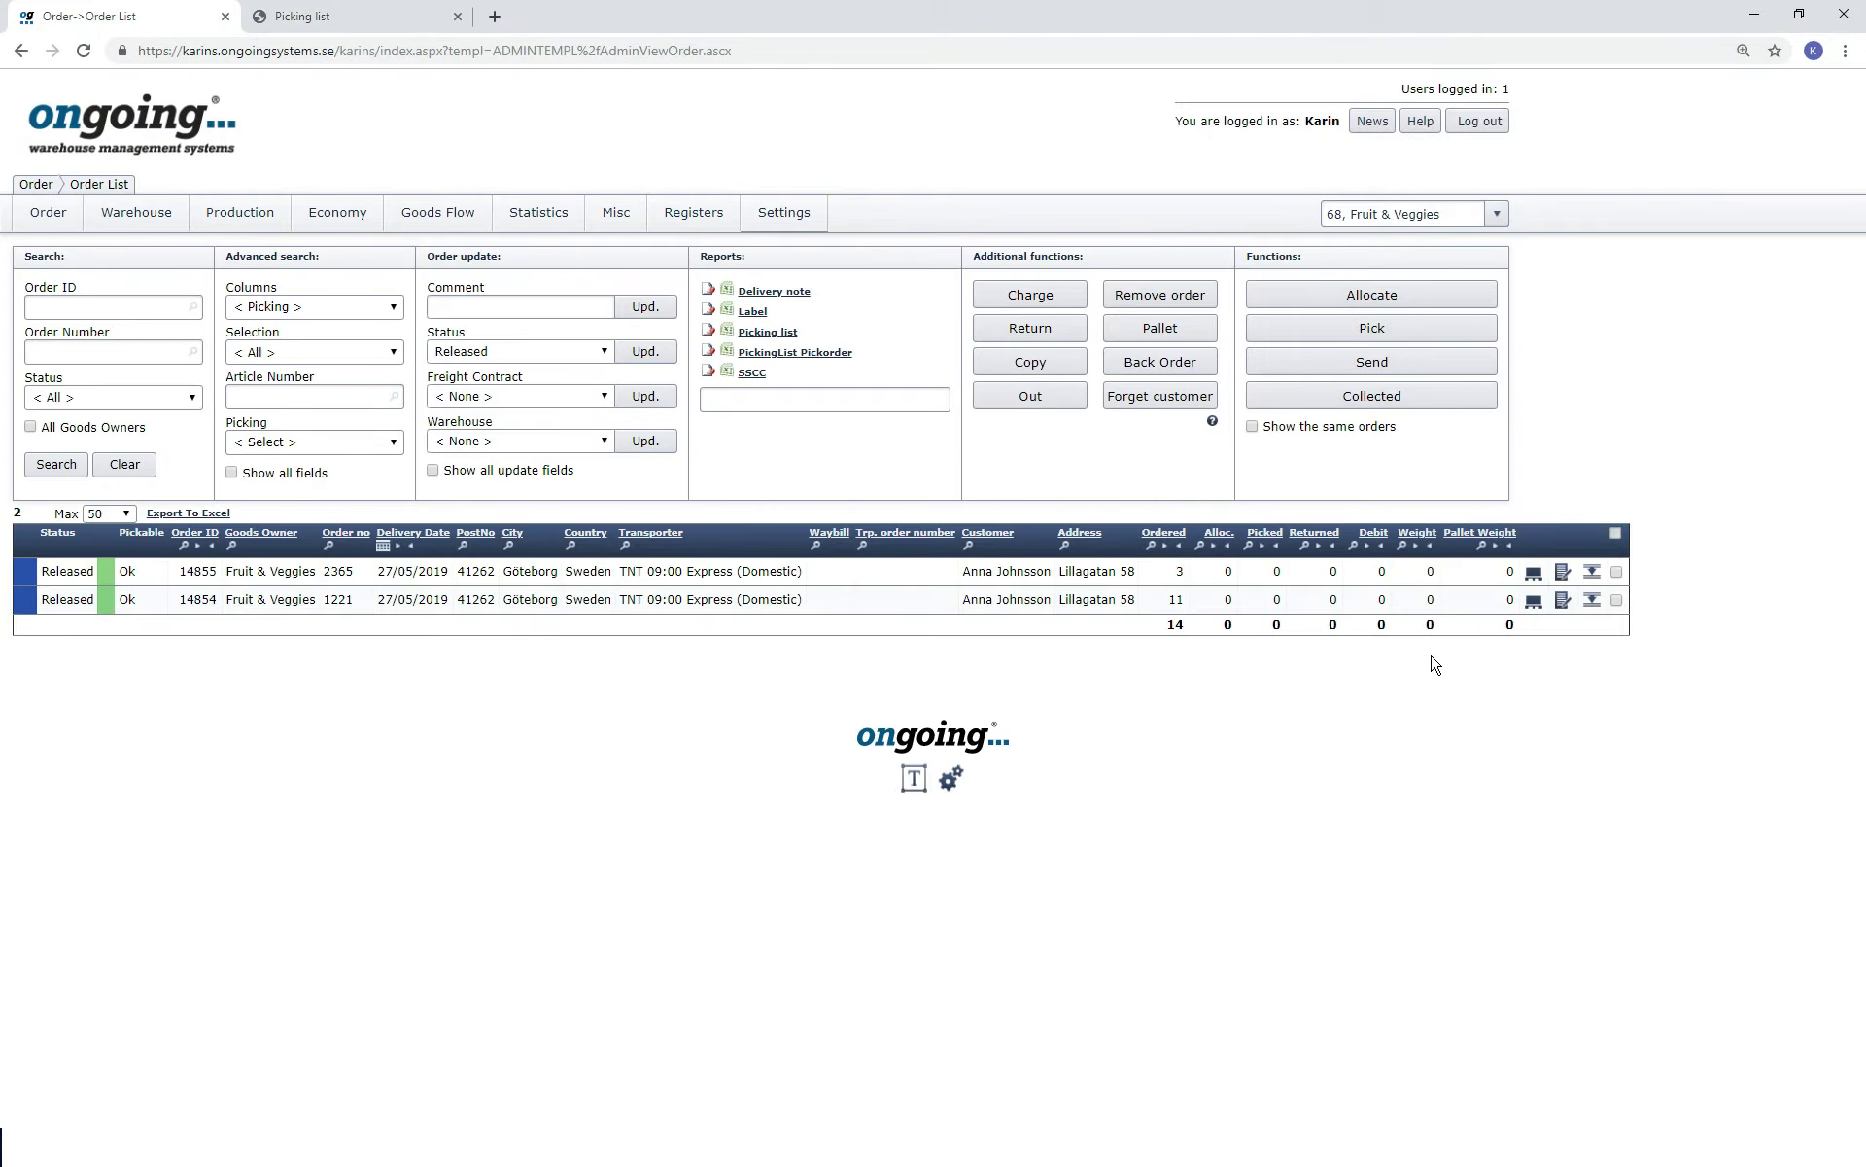
pyautogui.click(1616, 532)
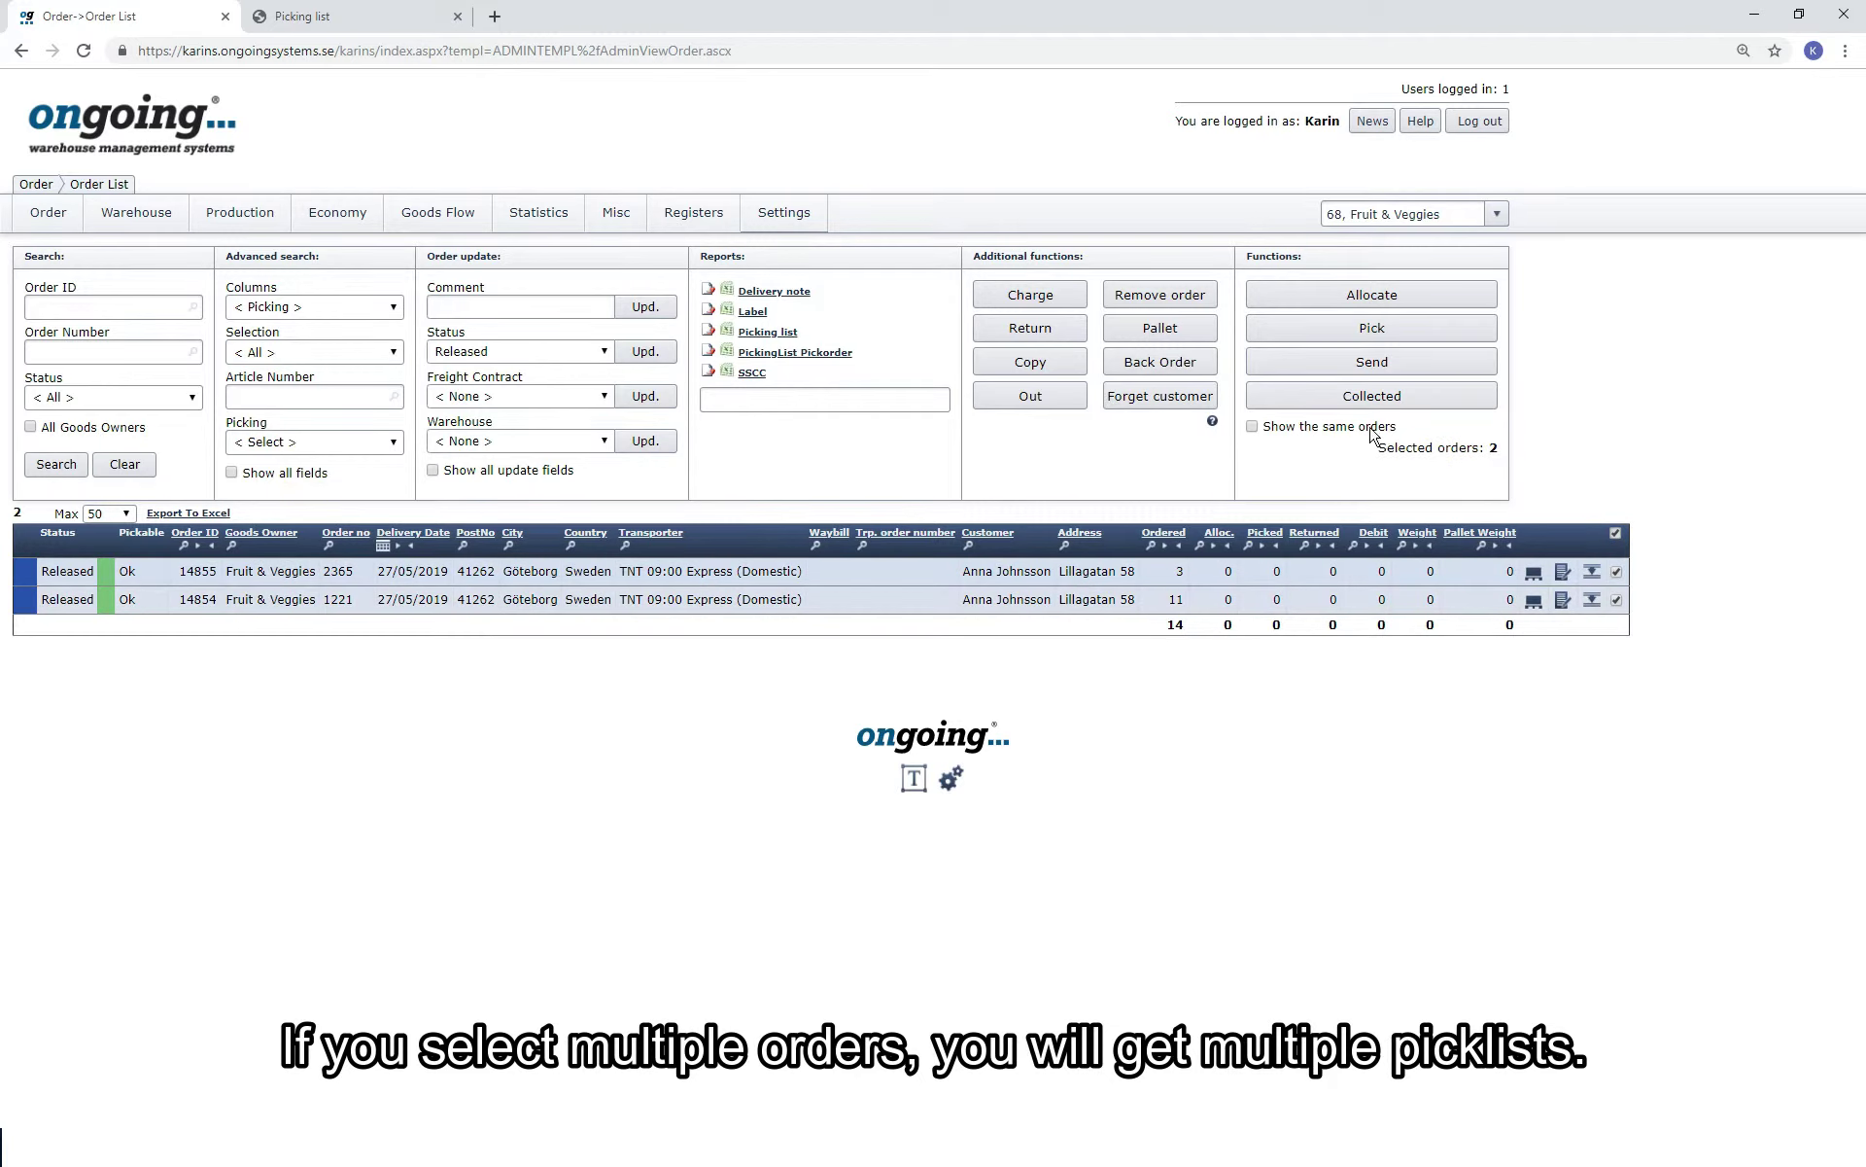
pyautogui.click(1365, 333)
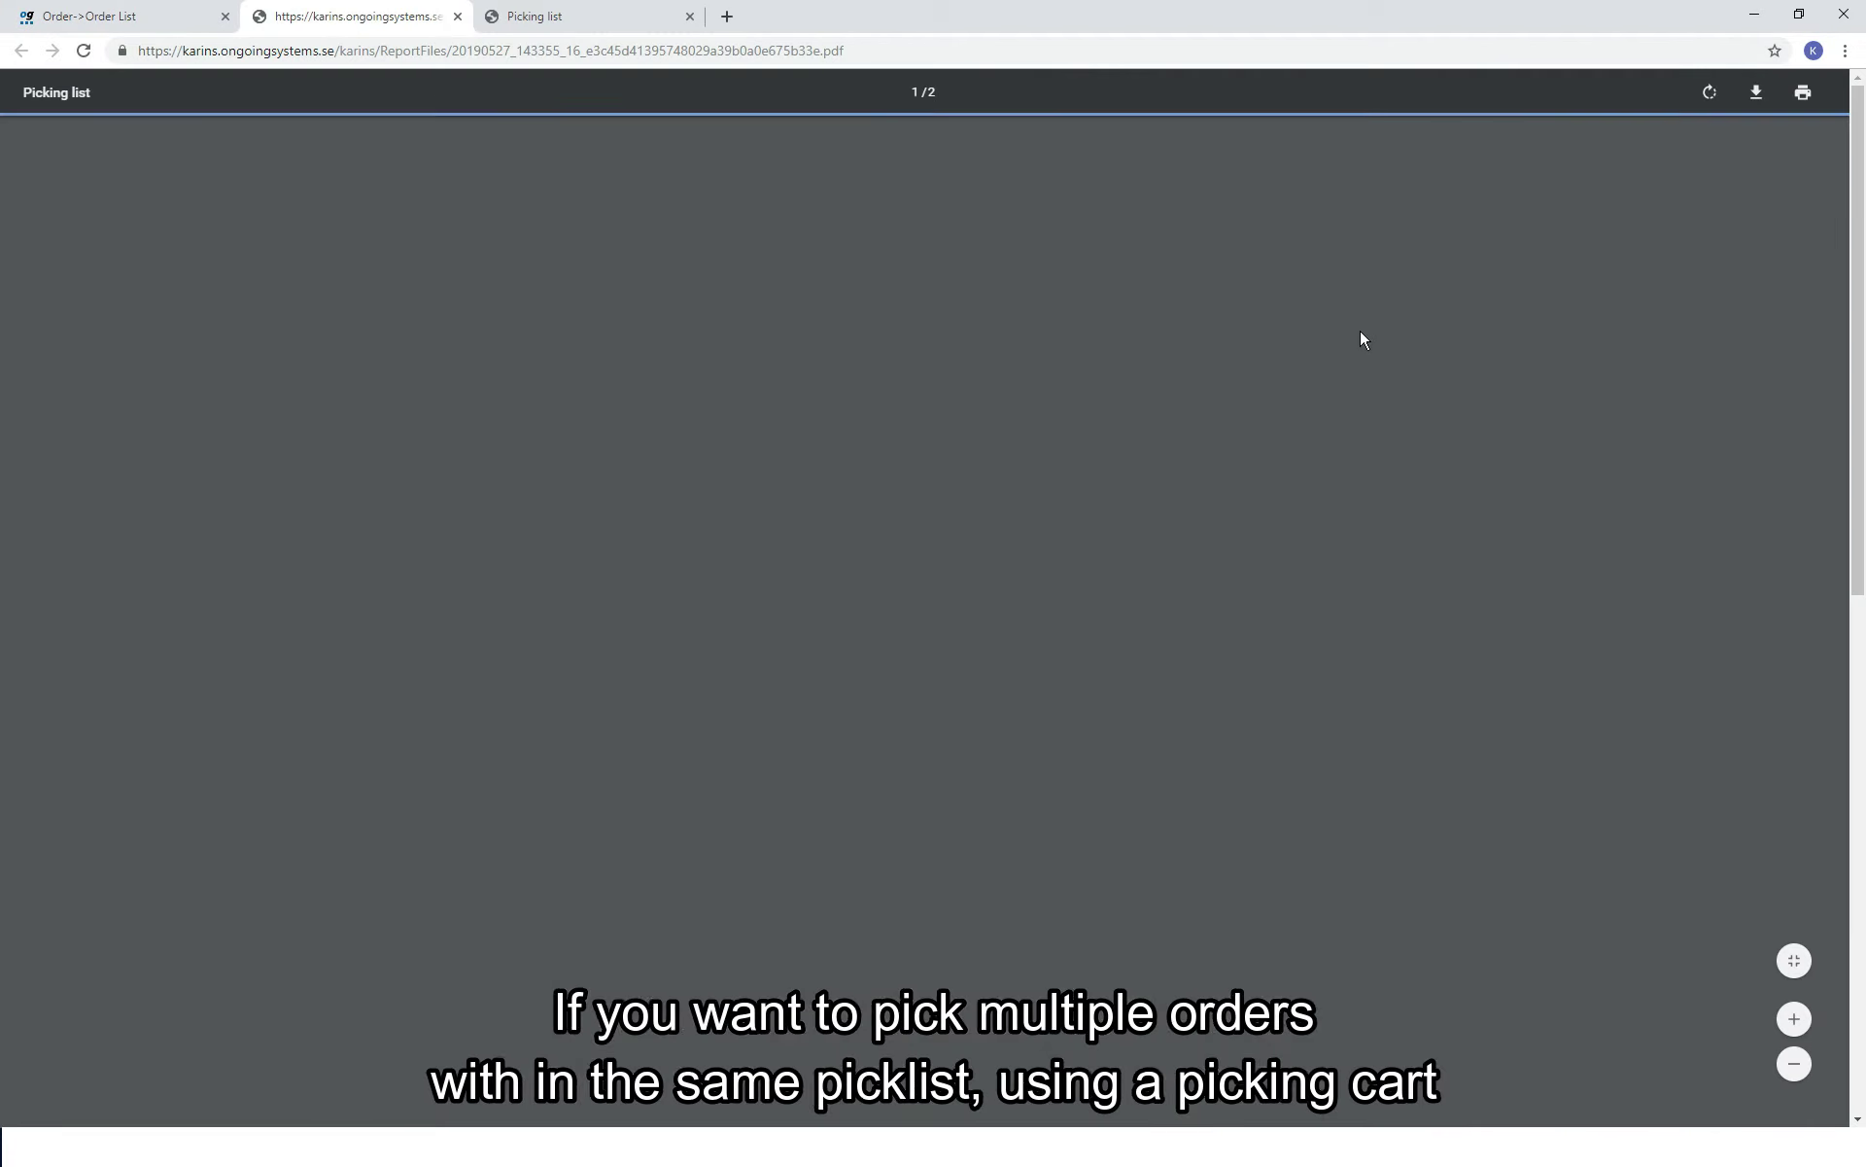
pyautogui.scroll(-10, 1651, 433)
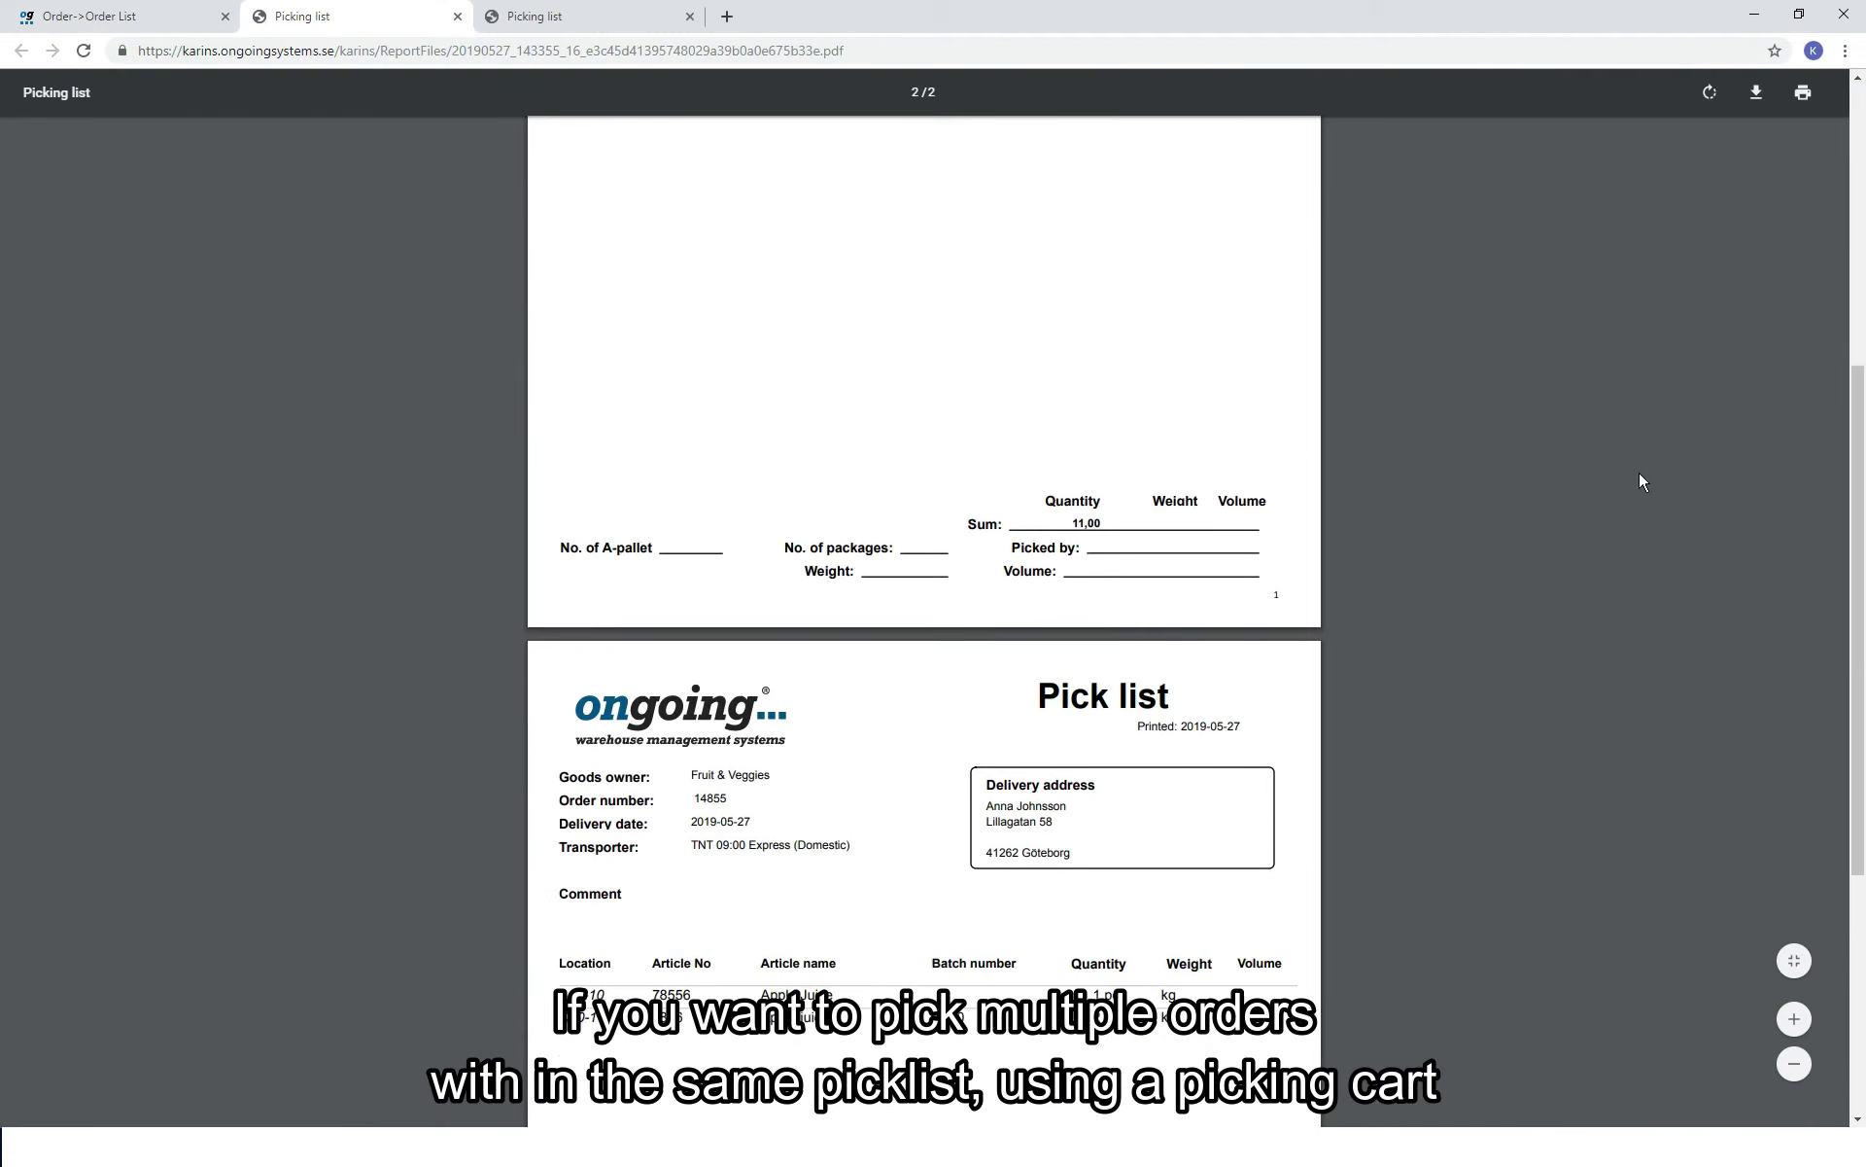